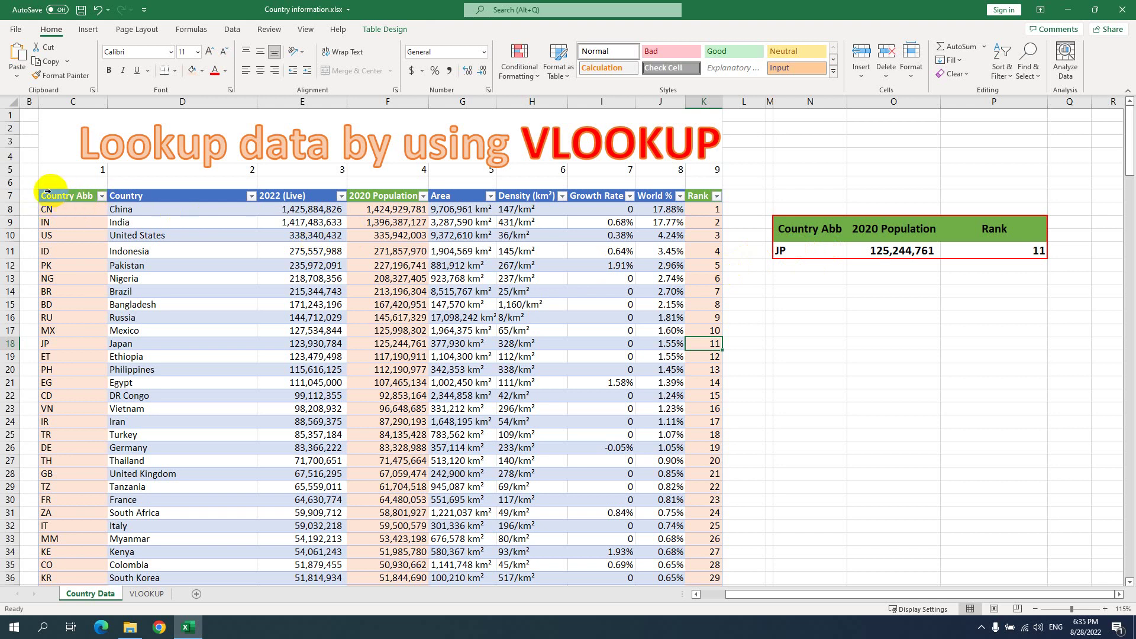
Examine the Country Abb, 2020 Population and Rank columns of the country table.
drag(53, 196, 498, 136)
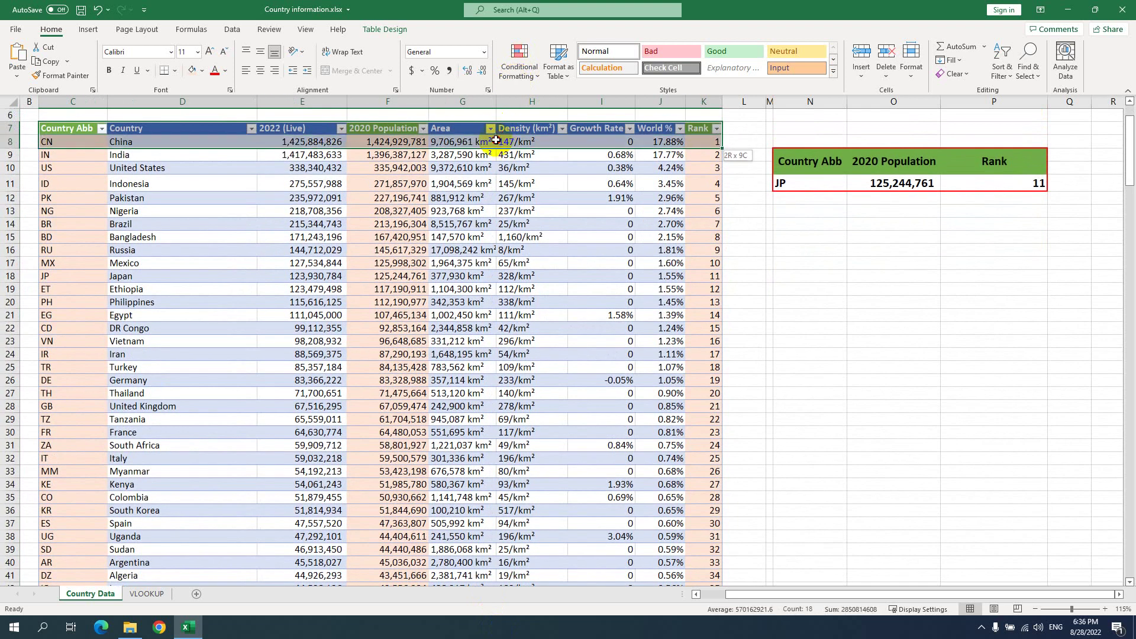
click(380, 134)
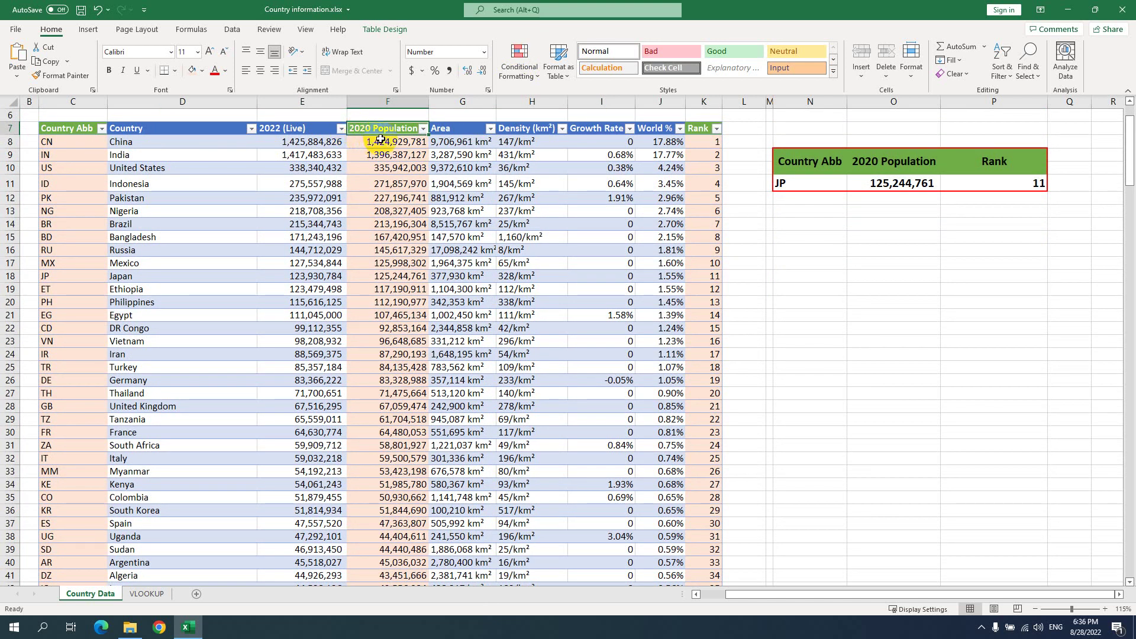
click(702, 127)
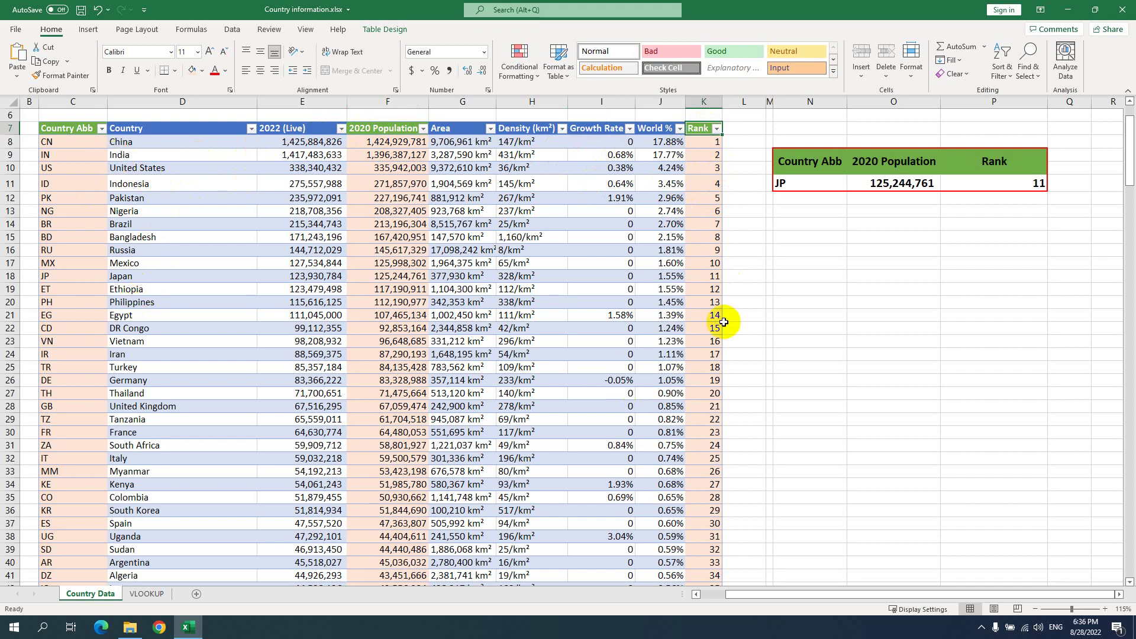
Set the Country Abb lookup value in cell N11 to IN.
click(790, 183)
double_click(775, 183)
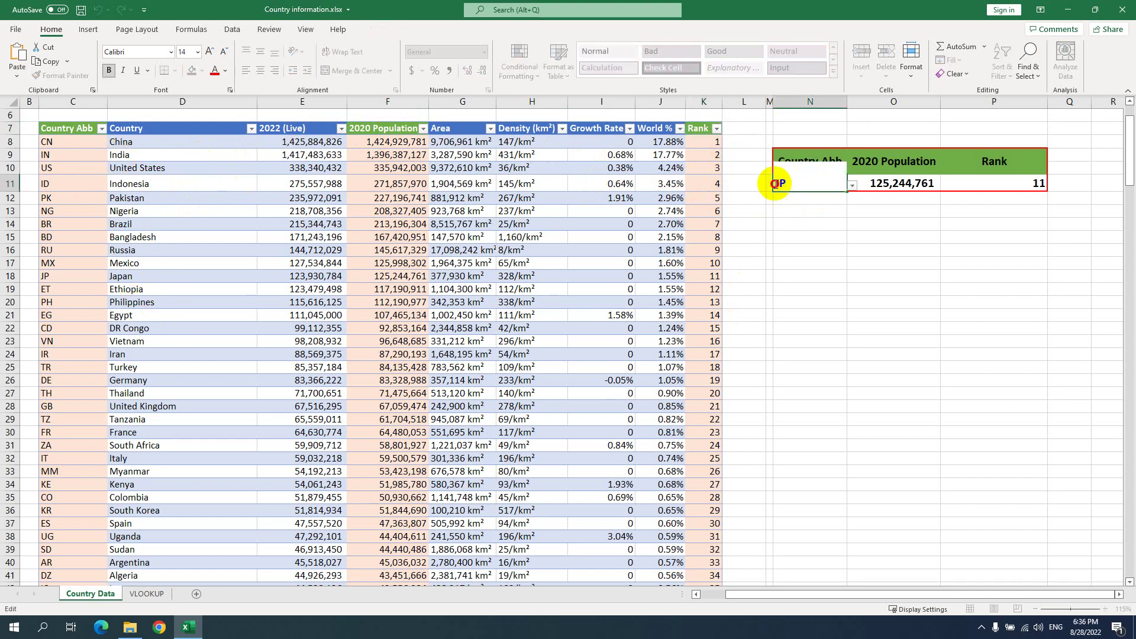
double_click(774, 184)
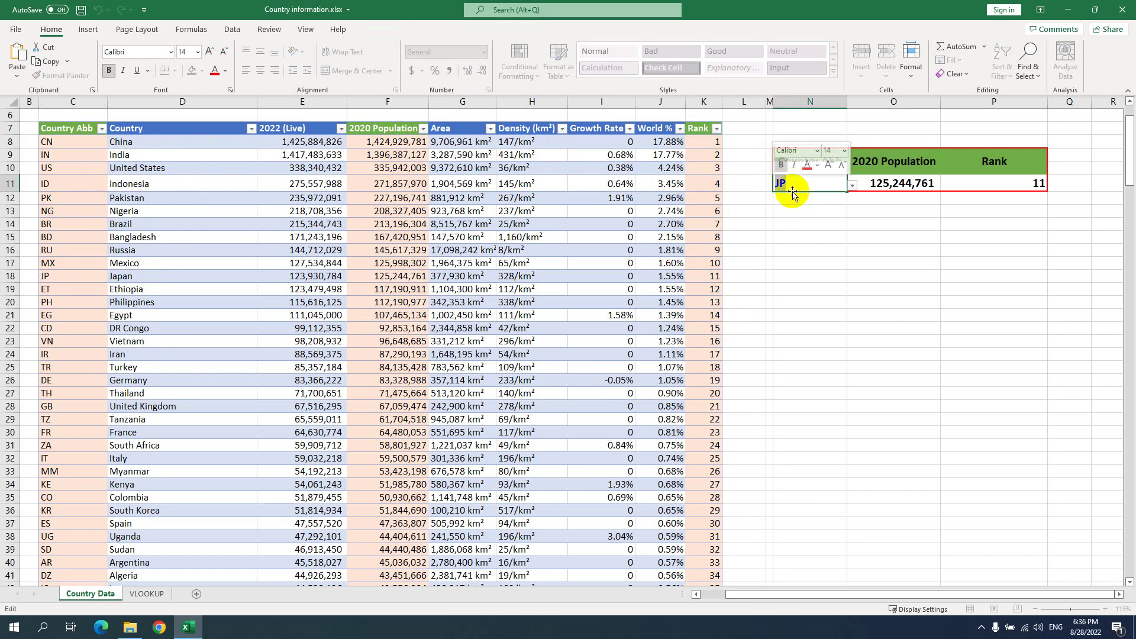
key(BackSpace)
key(Return)
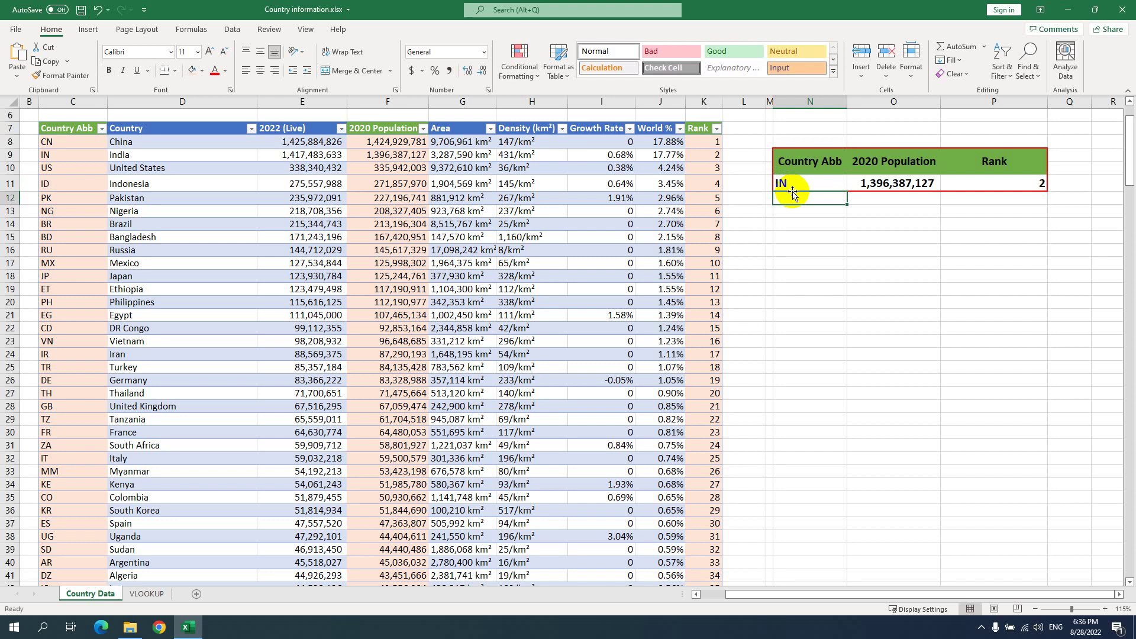
Compare the lookup row's 2020 Population and Rank results with India's row in the country table.
click(800, 183)
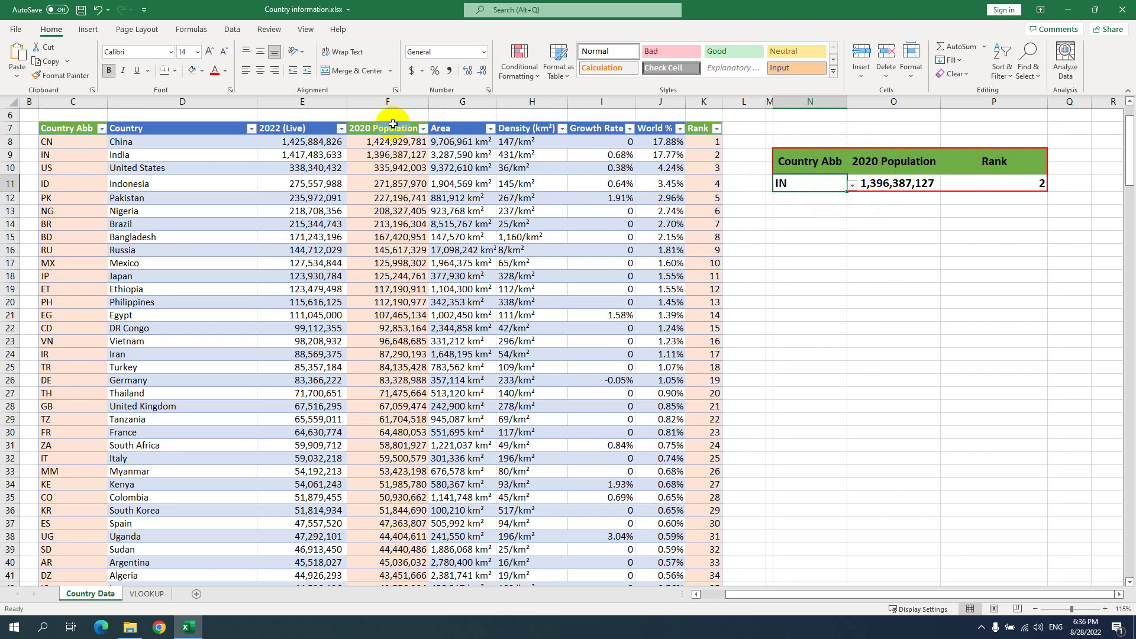
click(395, 155)
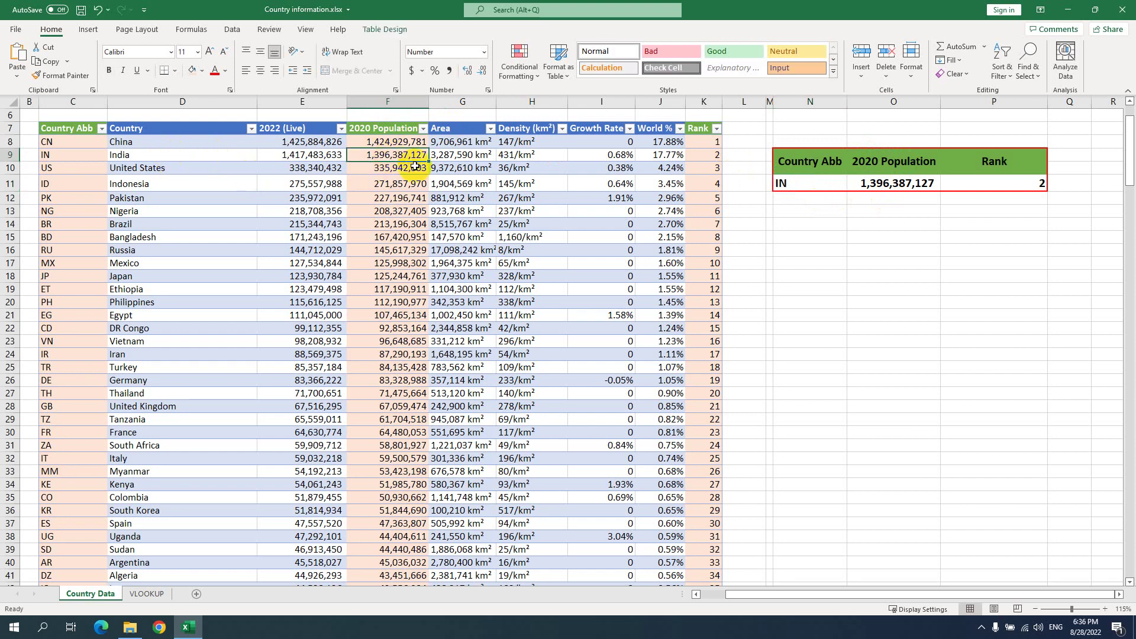
click(890, 185)
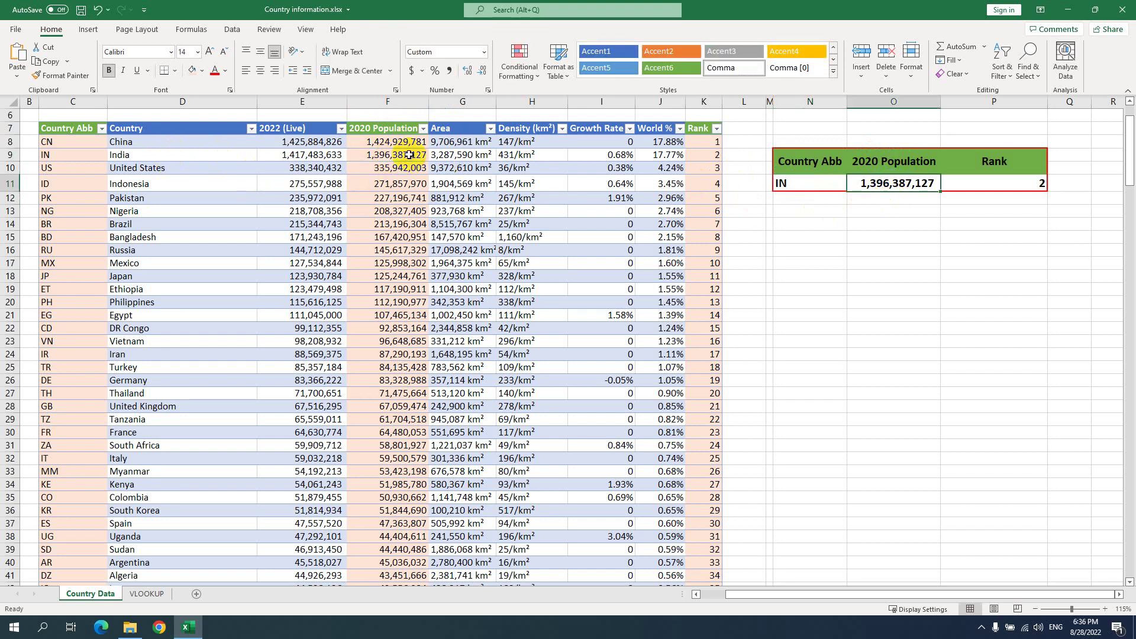
click(1028, 189)
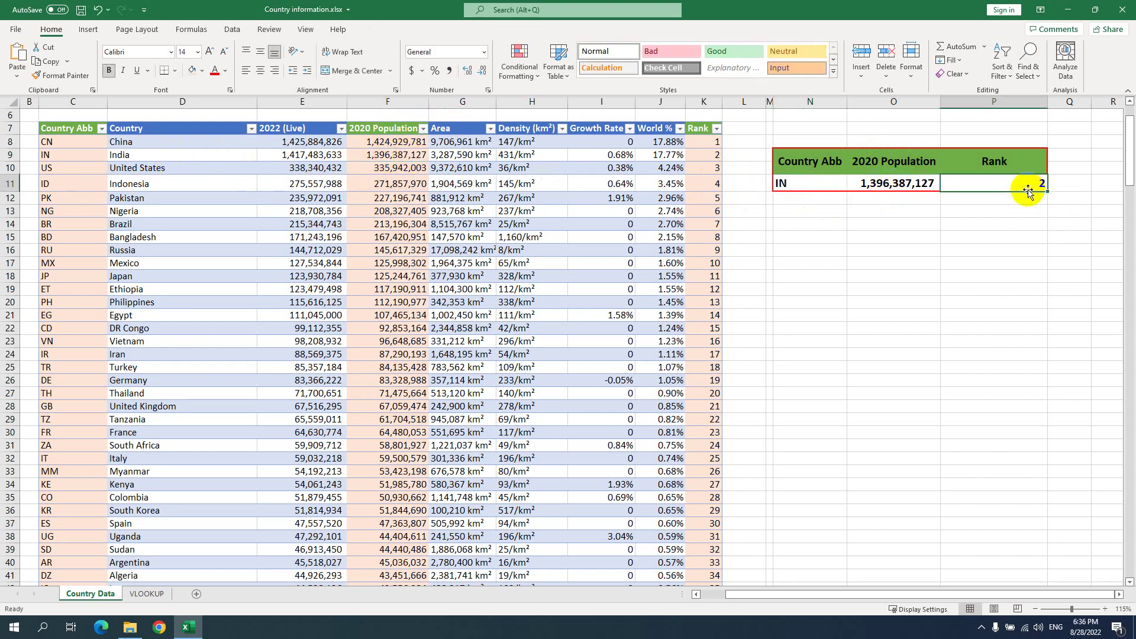
click(712, 155)
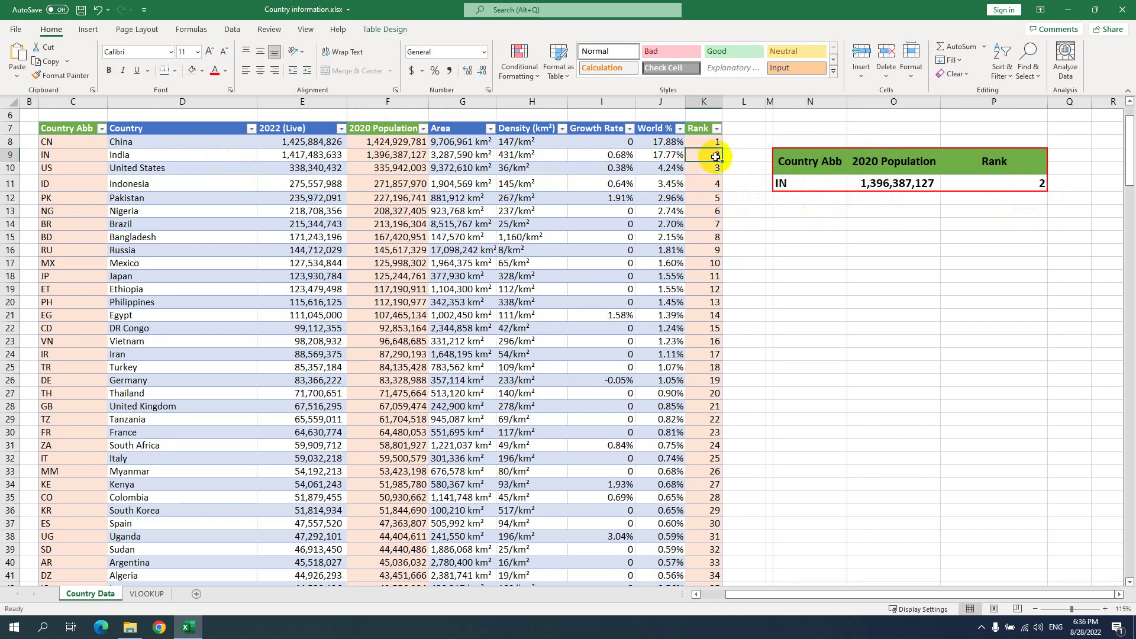
Change the Country Abb lookup value in cell N11 to PK.
click(792, 180)
double_click(793, 181)
drag(792, 181, 766, 183)
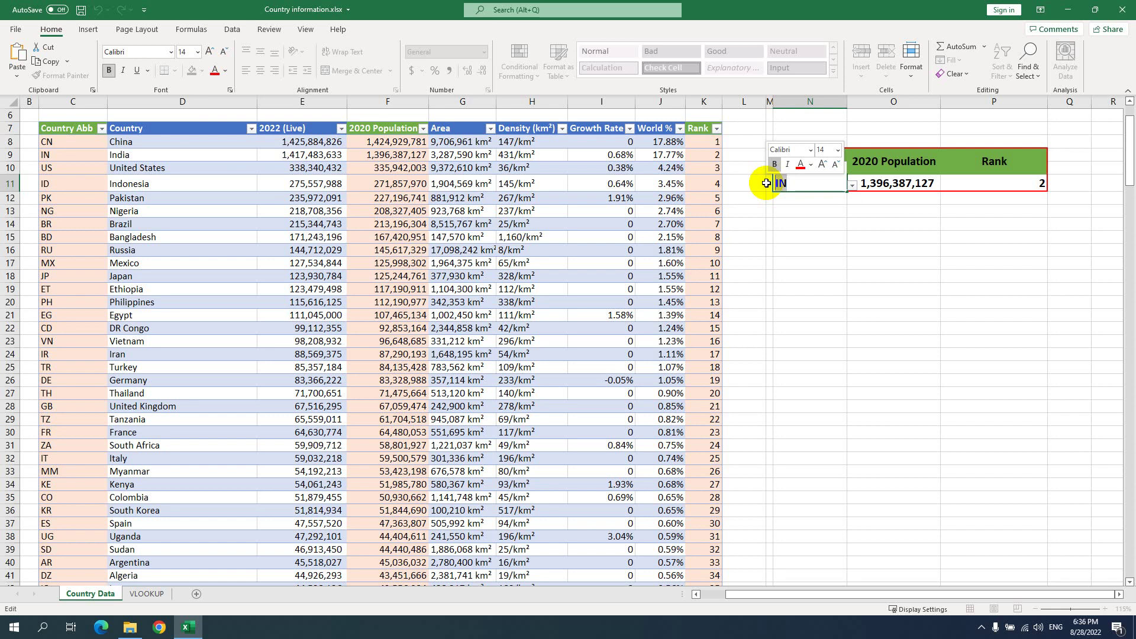
text(PK)
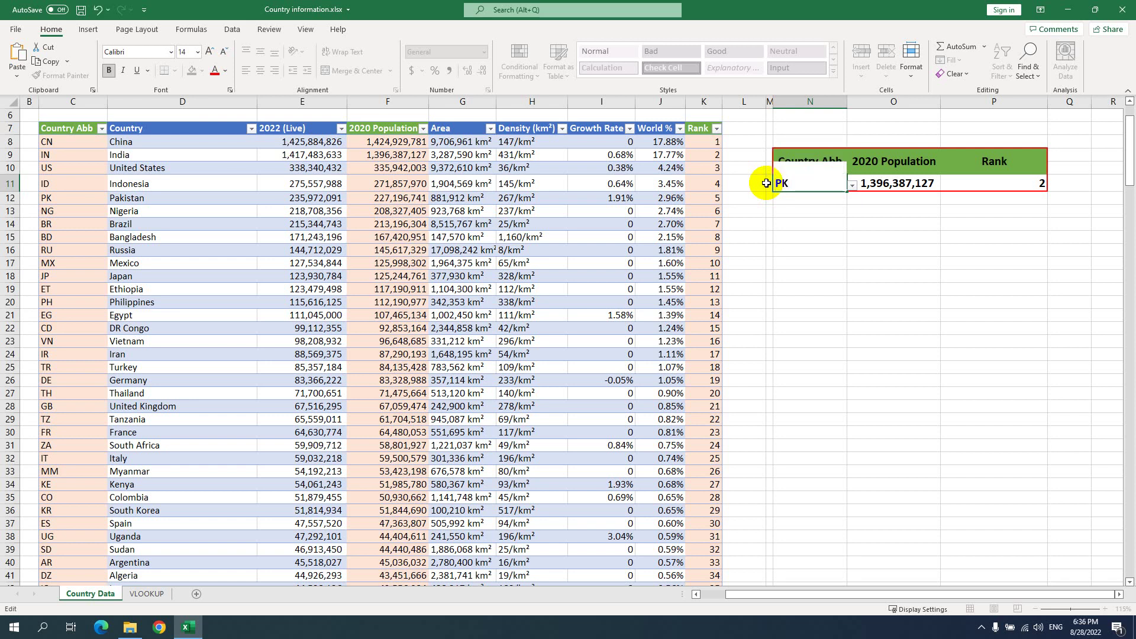
key(Return)
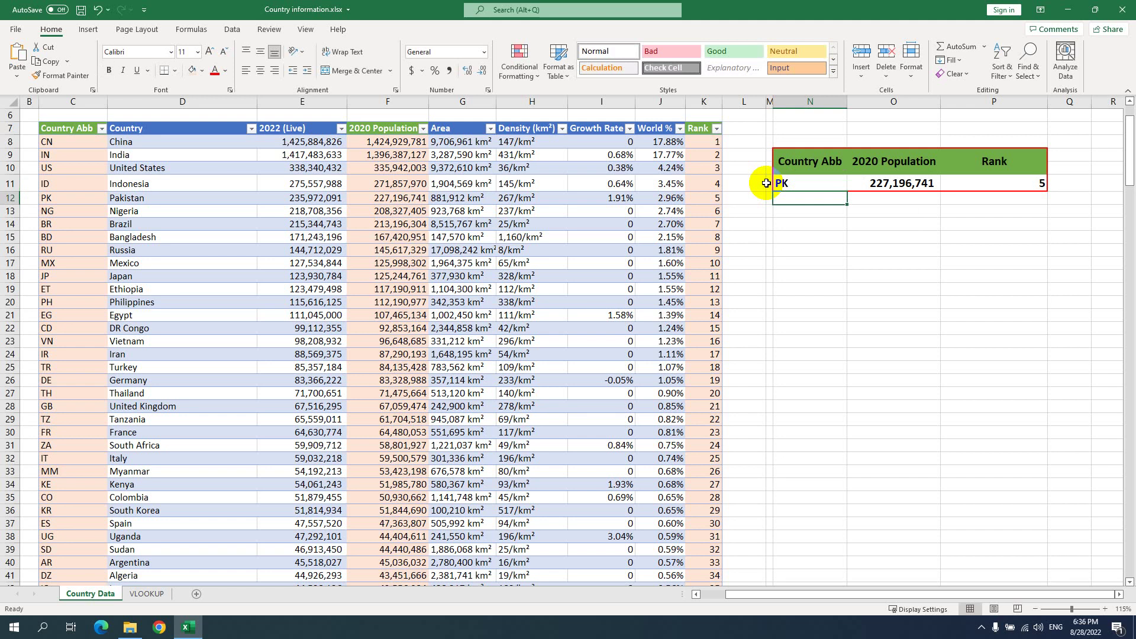
Check the 2020 Population and Rank results against Pakistan's row in the country table.
click(880, 181)
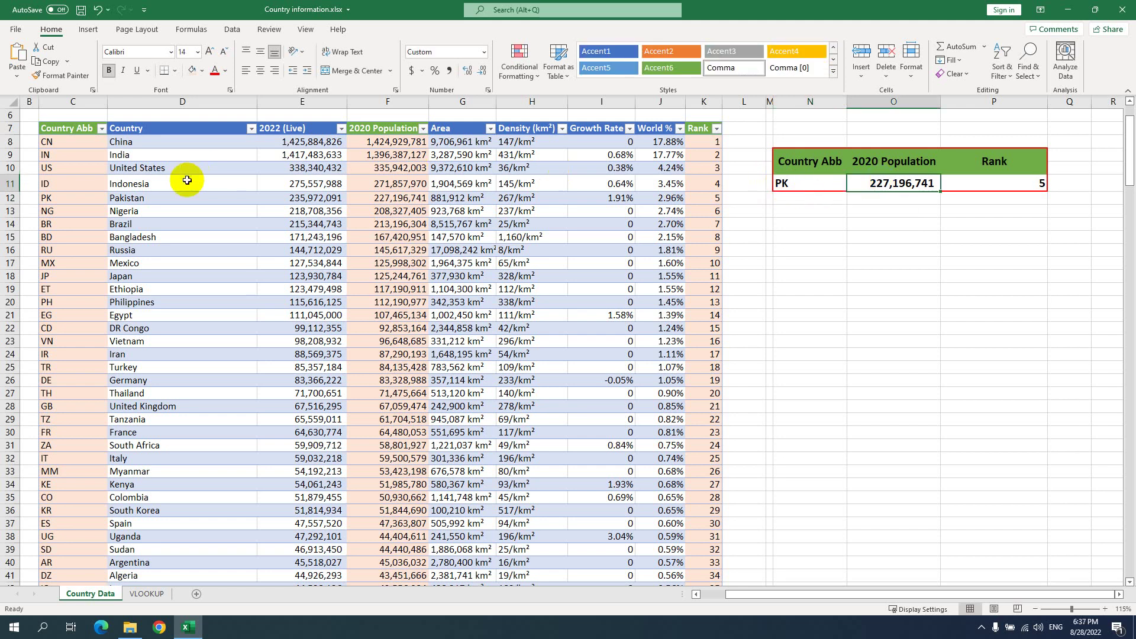
click(418, 201)
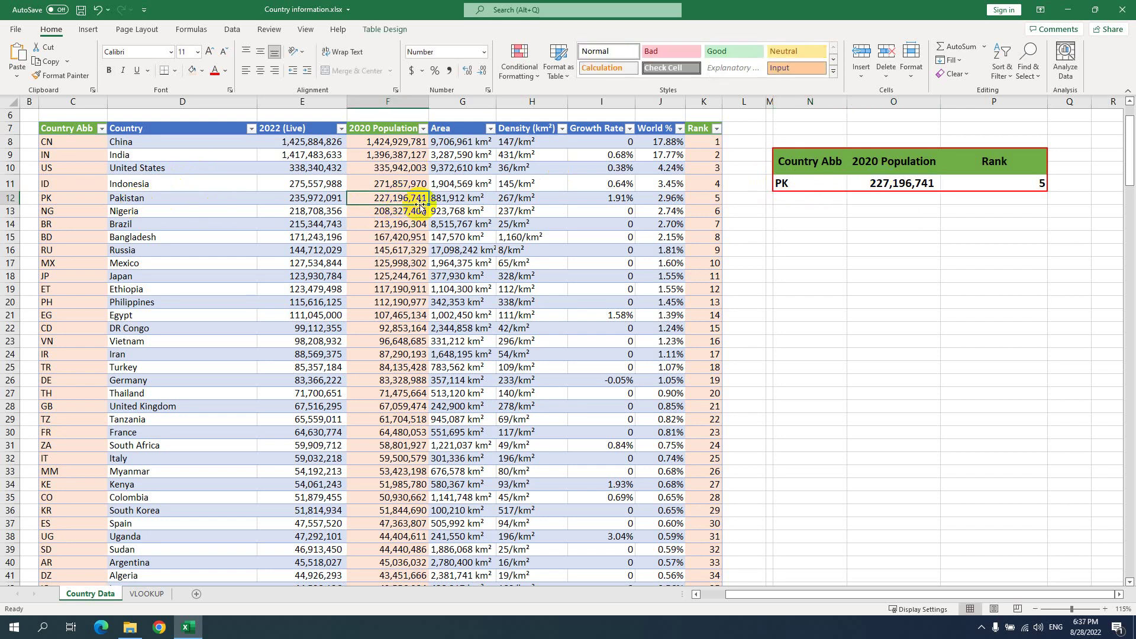
click(5, 199)
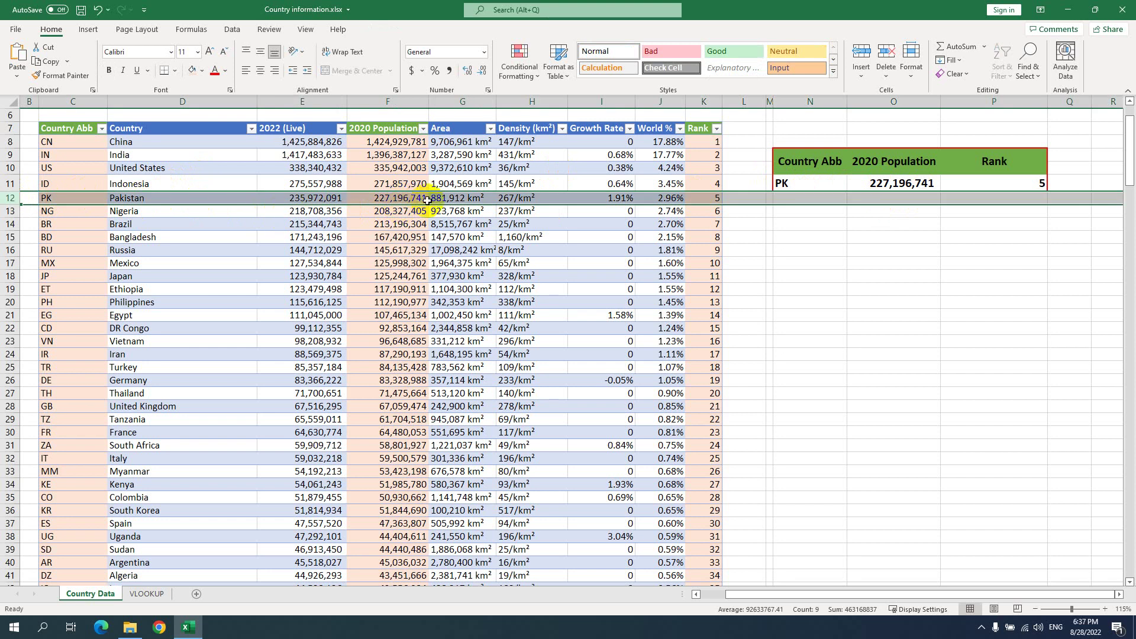
click(1038, 185)
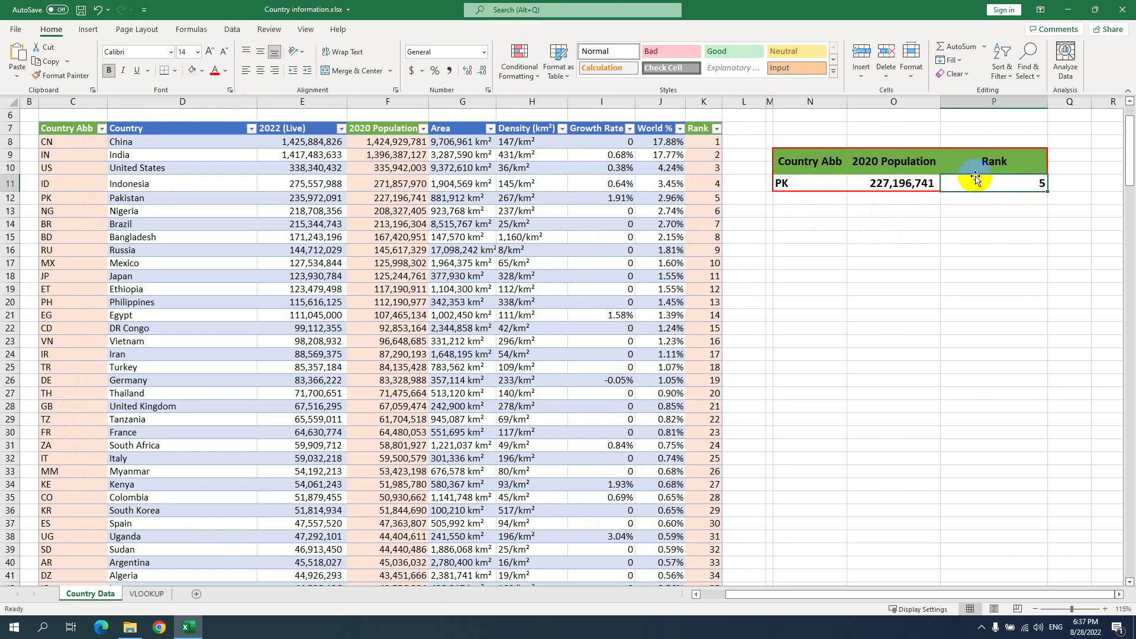
Clear the contents of the lookup row N11:P11, keeping its headers.
click(818, 226)
click(798, 184)
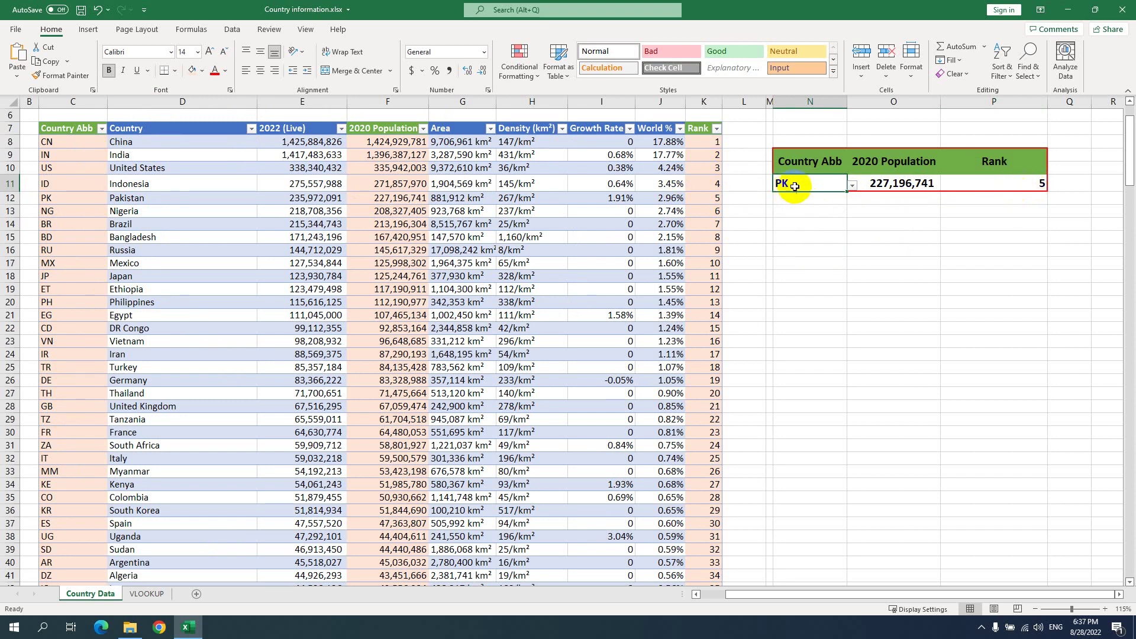
drag(1025, 183, 803, 185)
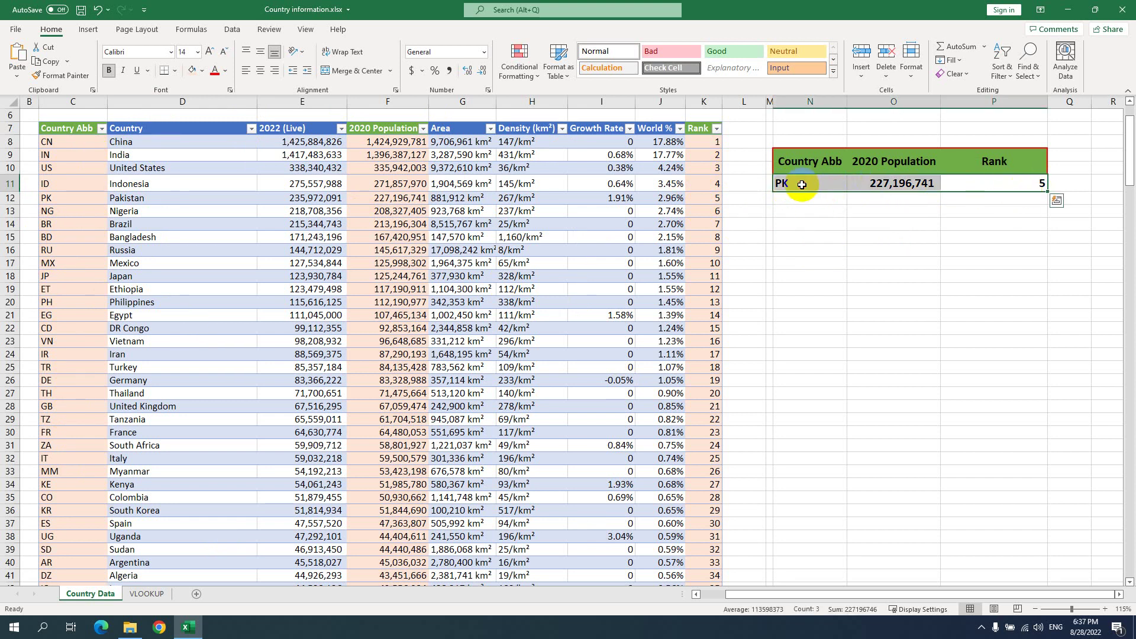
key(ctrl+z)
click(881, 184)
key(ctrl+z)
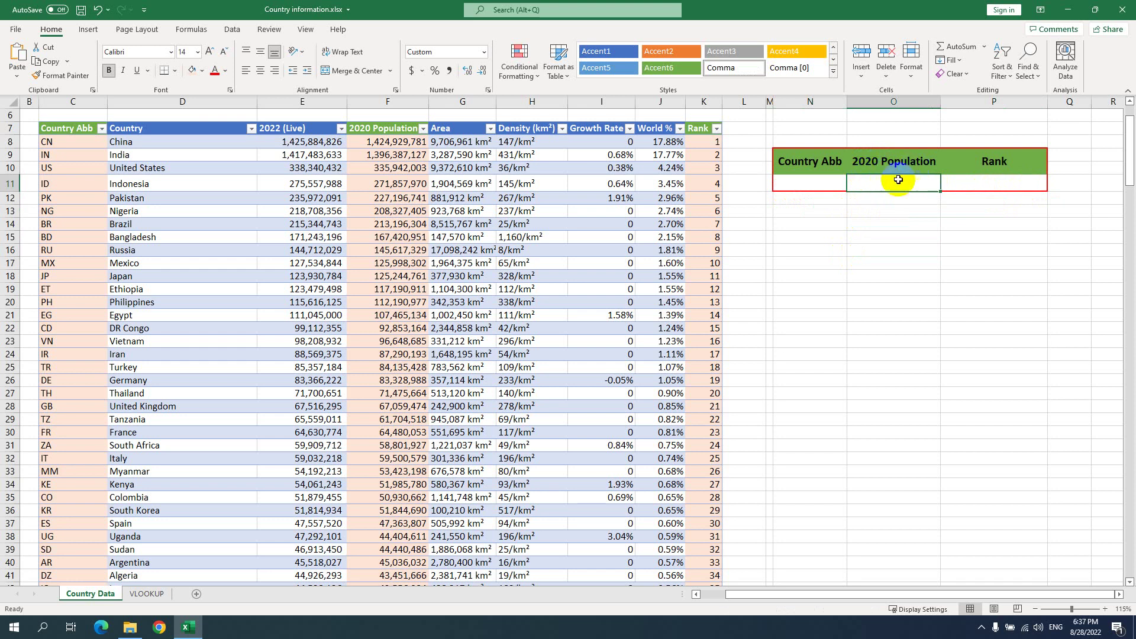
Start a VLOOKUP formula in the 2020 Population cell O11 with N11 as the lookup value.
double_click(863, 184)
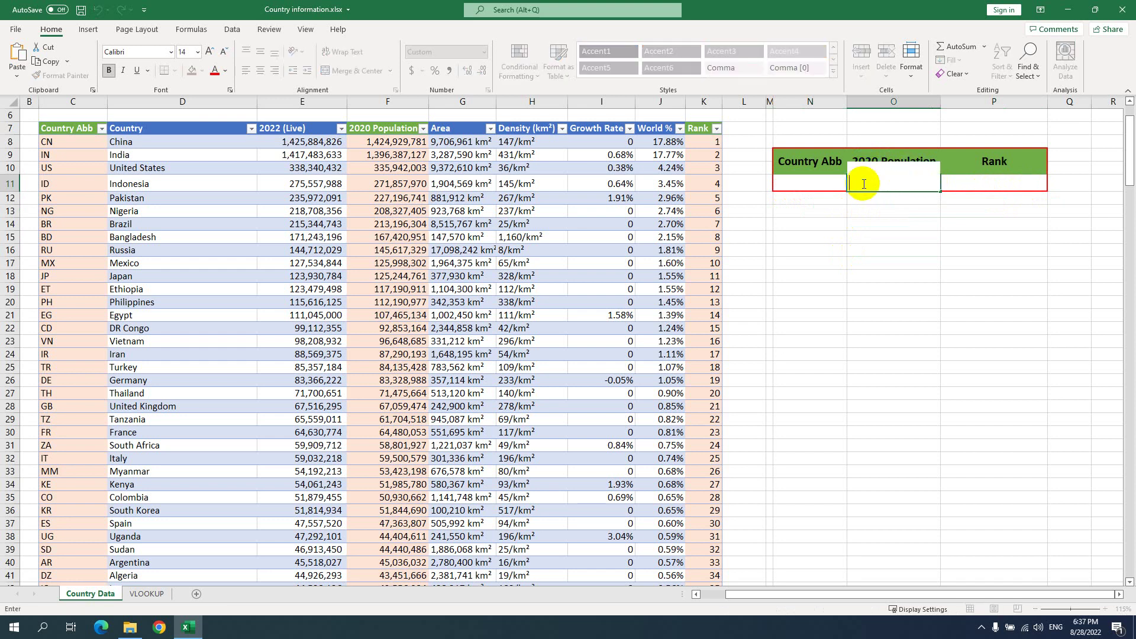
text(=)
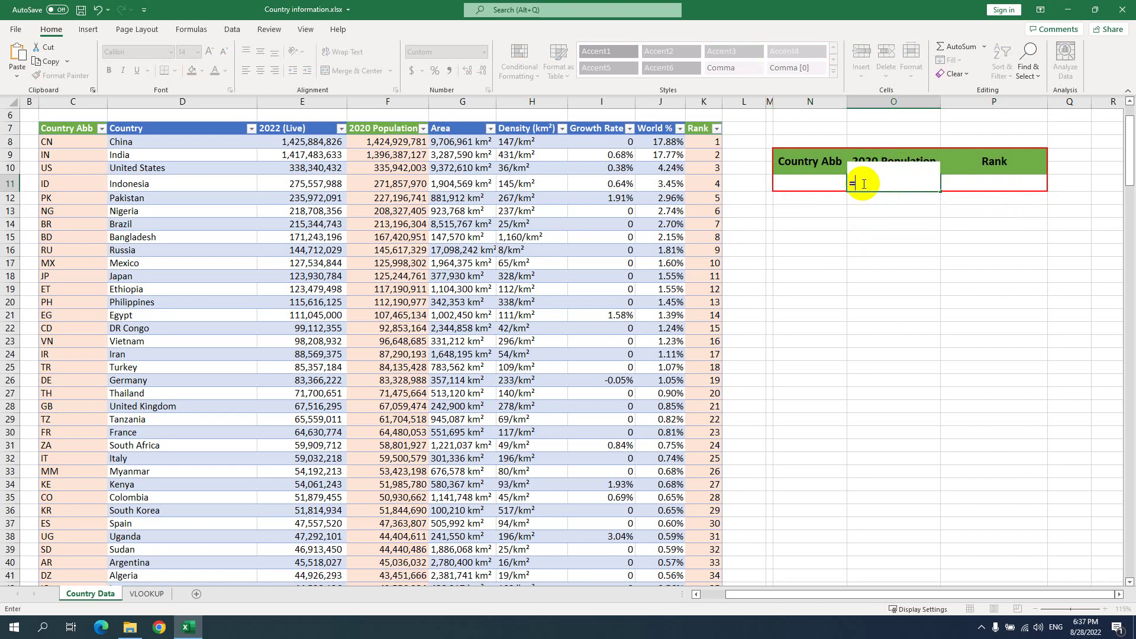
text(vlo)
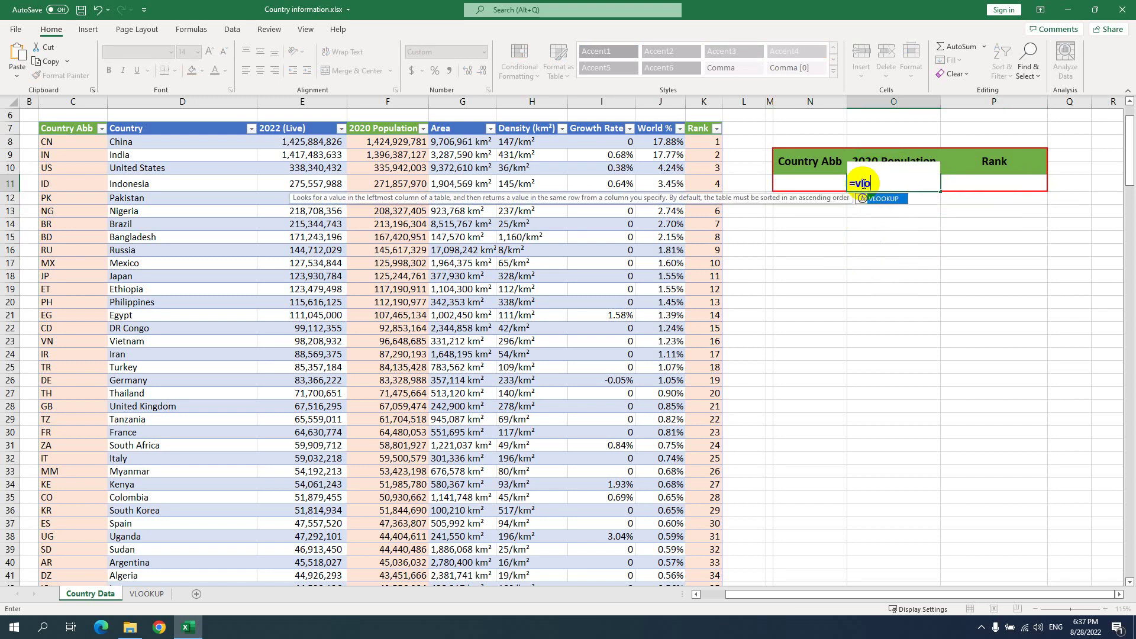
key(Tab)
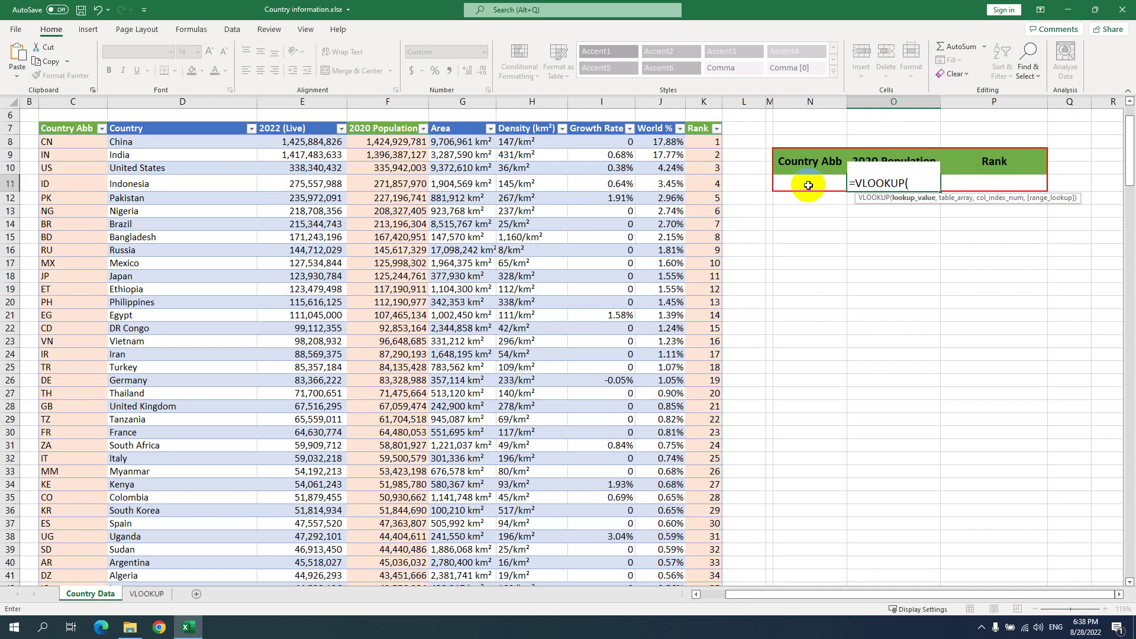
click(808, 185)
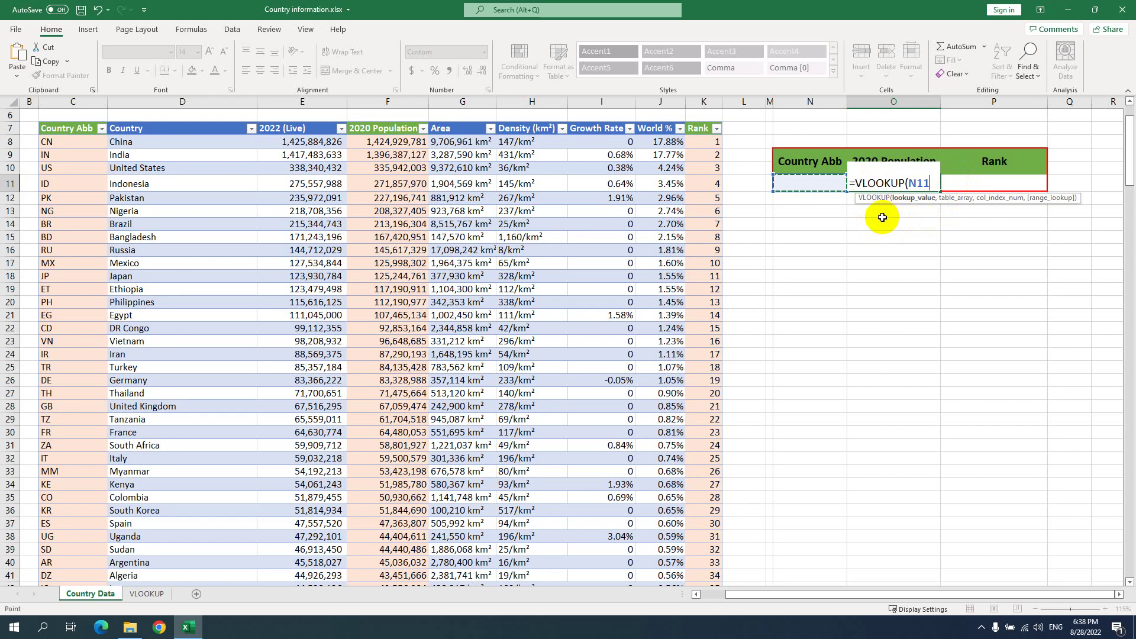
text(,)
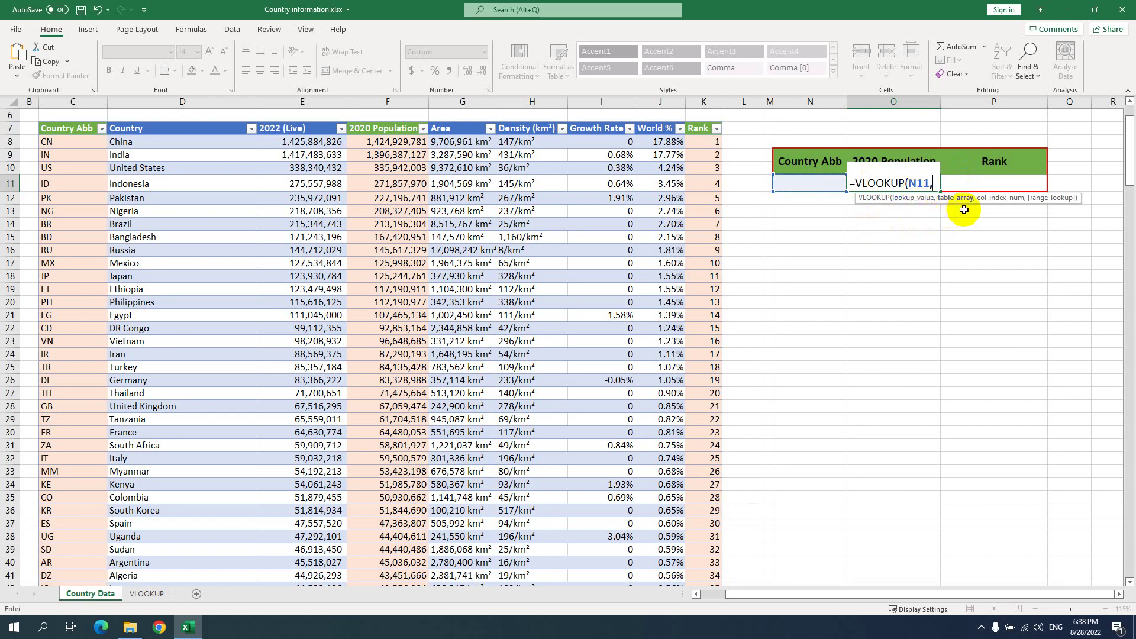
Set the VLOOKUP table array to columns C:K.
click(76, 97)
key(ctrl+shift+Right)
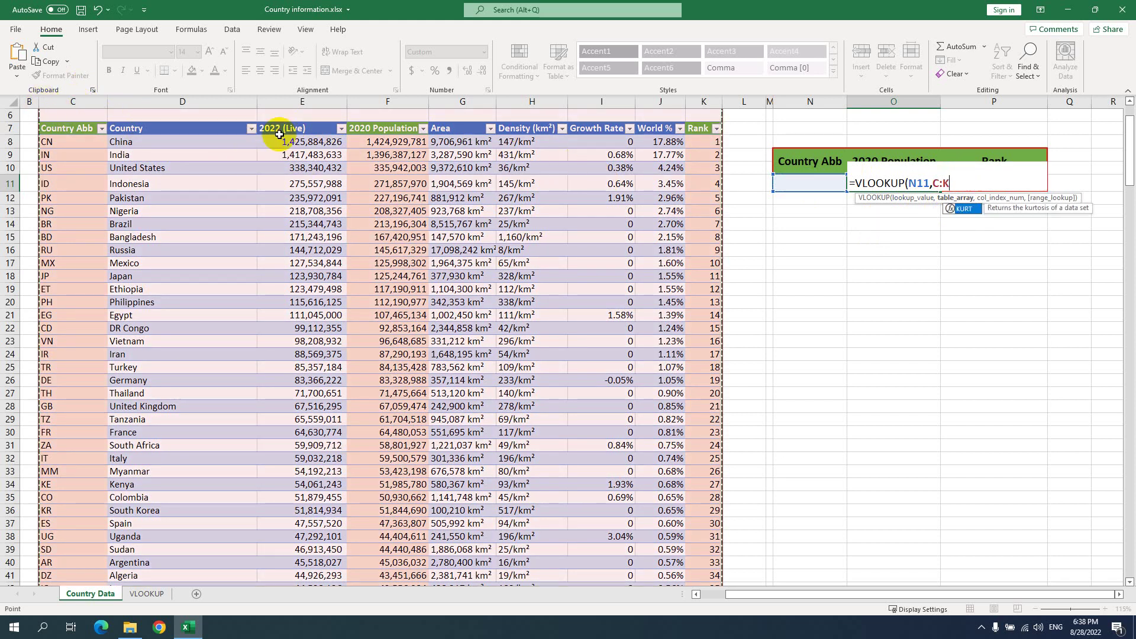
scroll(686, 201, up, 2)
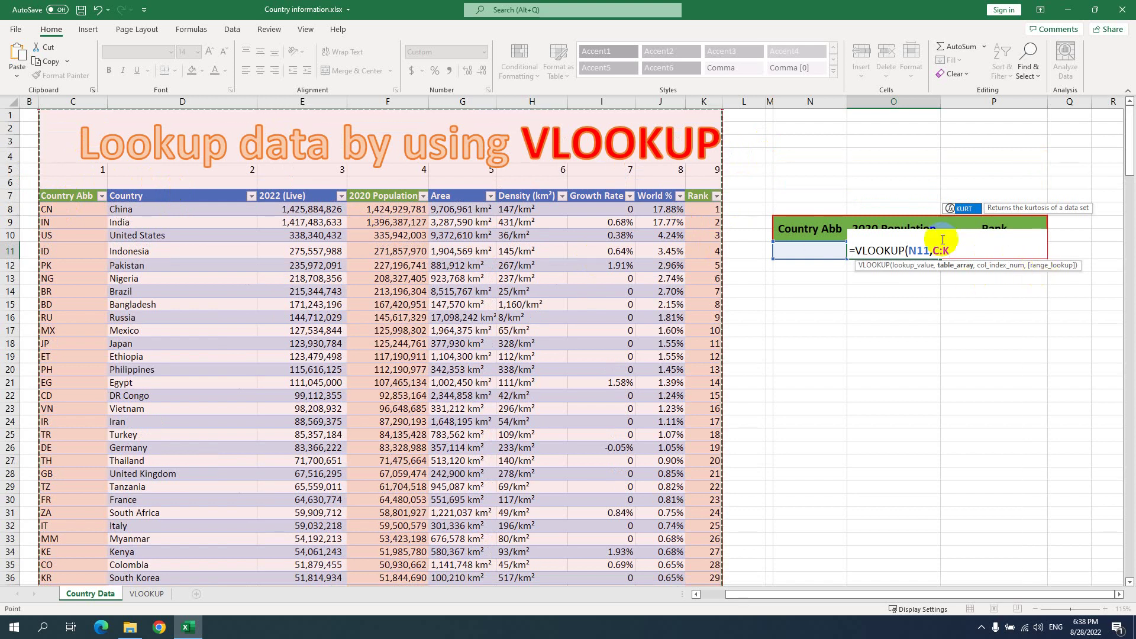
text(,)
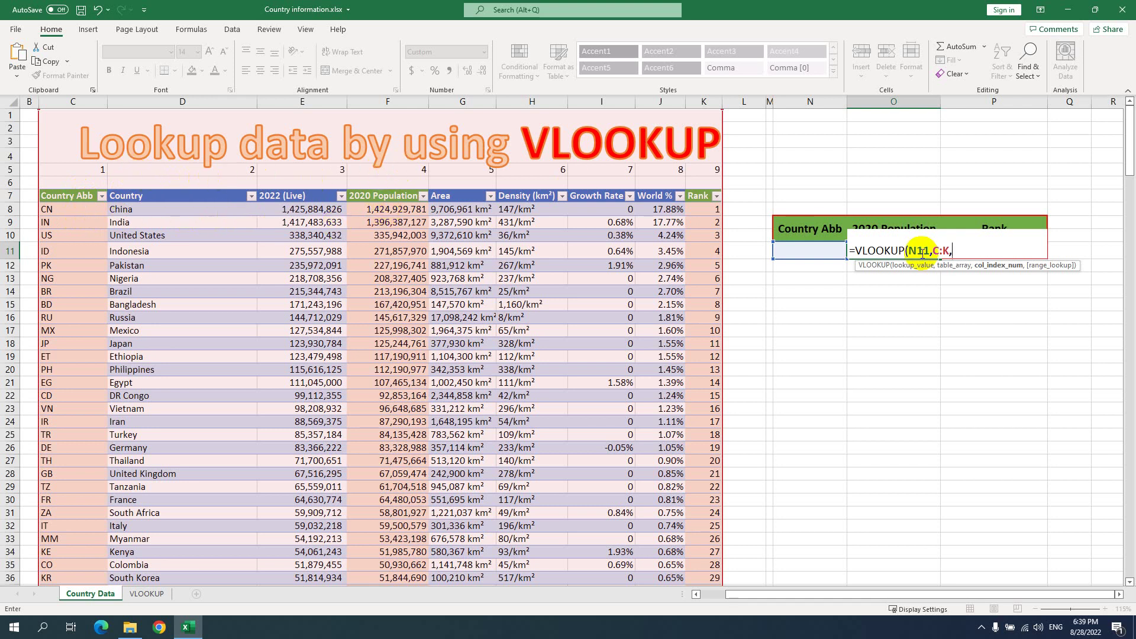
Complete the 2020 Population VLOOKUP in O11 with column index 4 and an exact match (FALSE).
text(4)
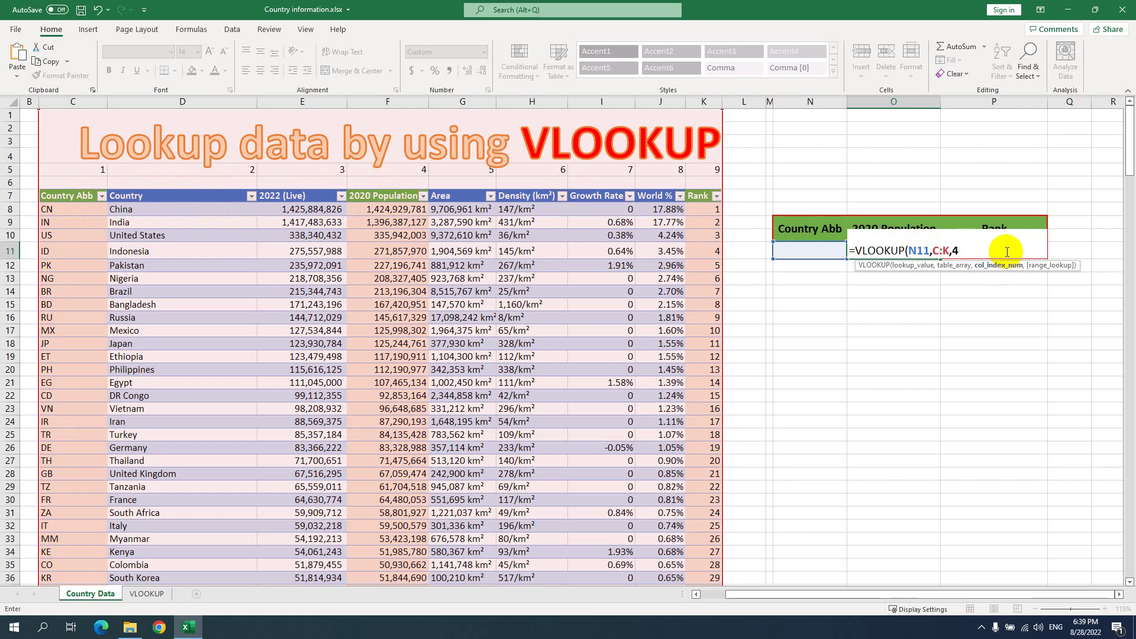
text(,)
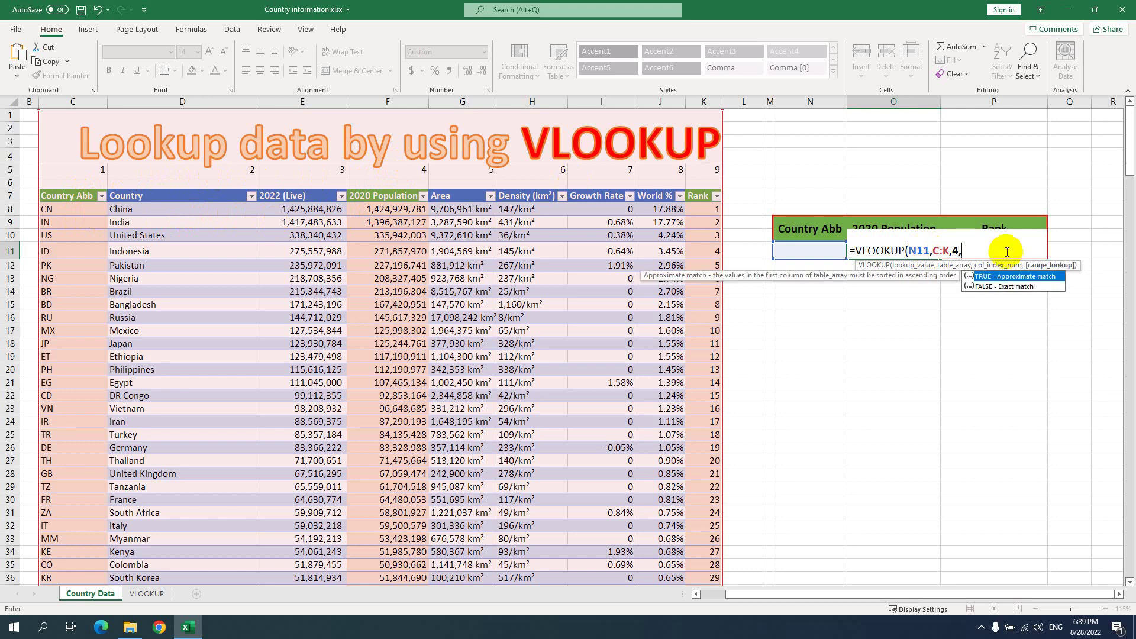
key(BackSpace)
text(,)
key(Down)
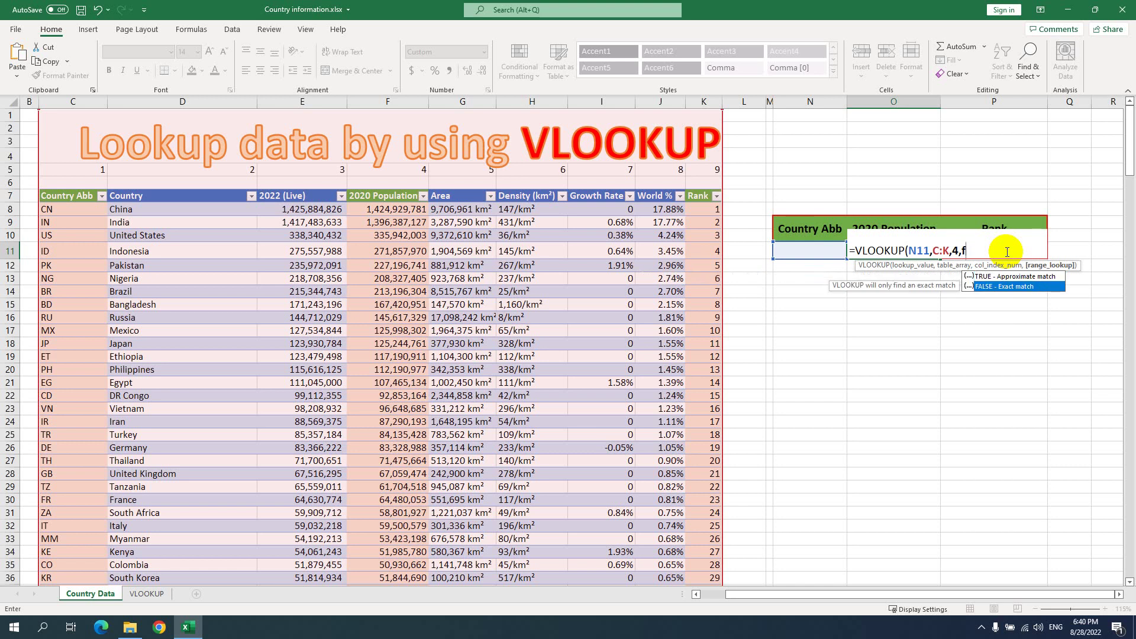
key(Tab)
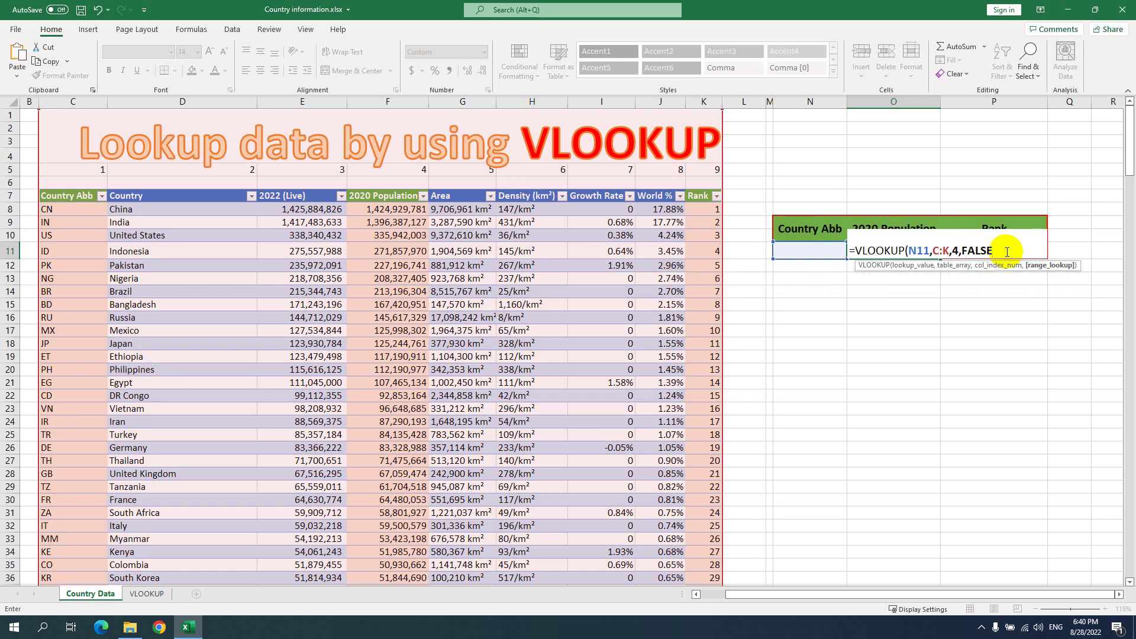
text())
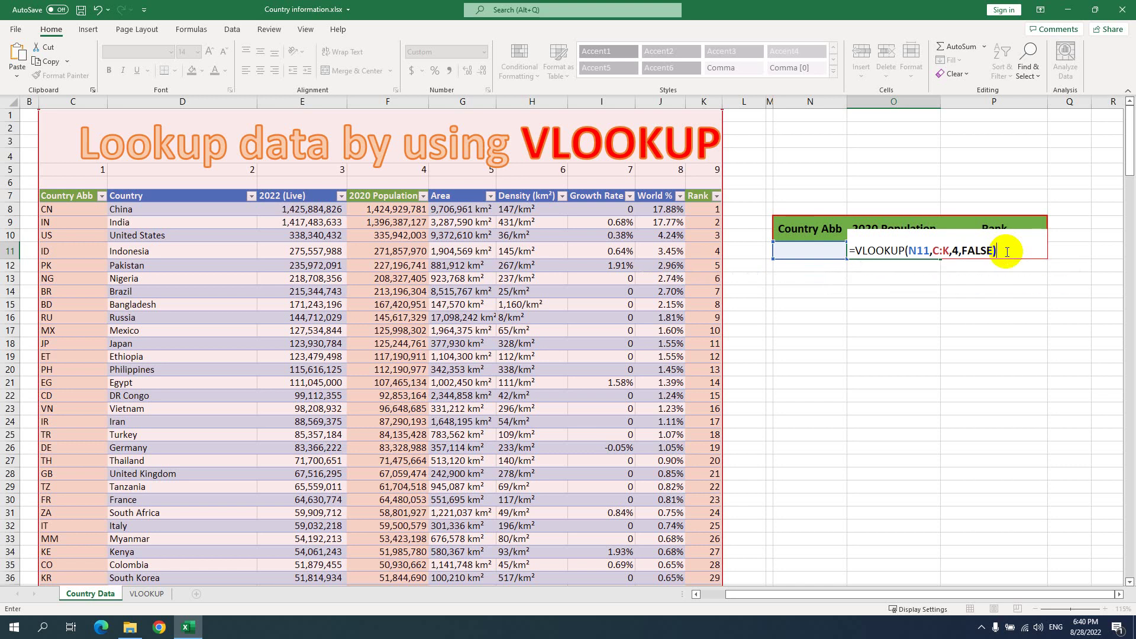
key(Return)
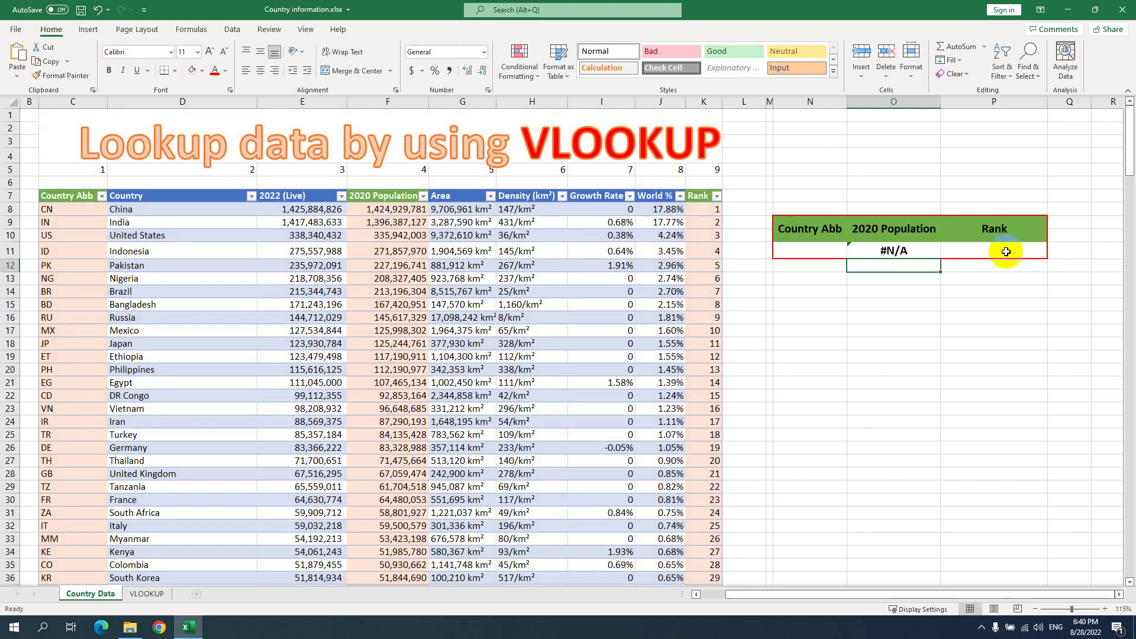
Enter IN as the country abbreviation in lookup cell N11.
click(932, 251)
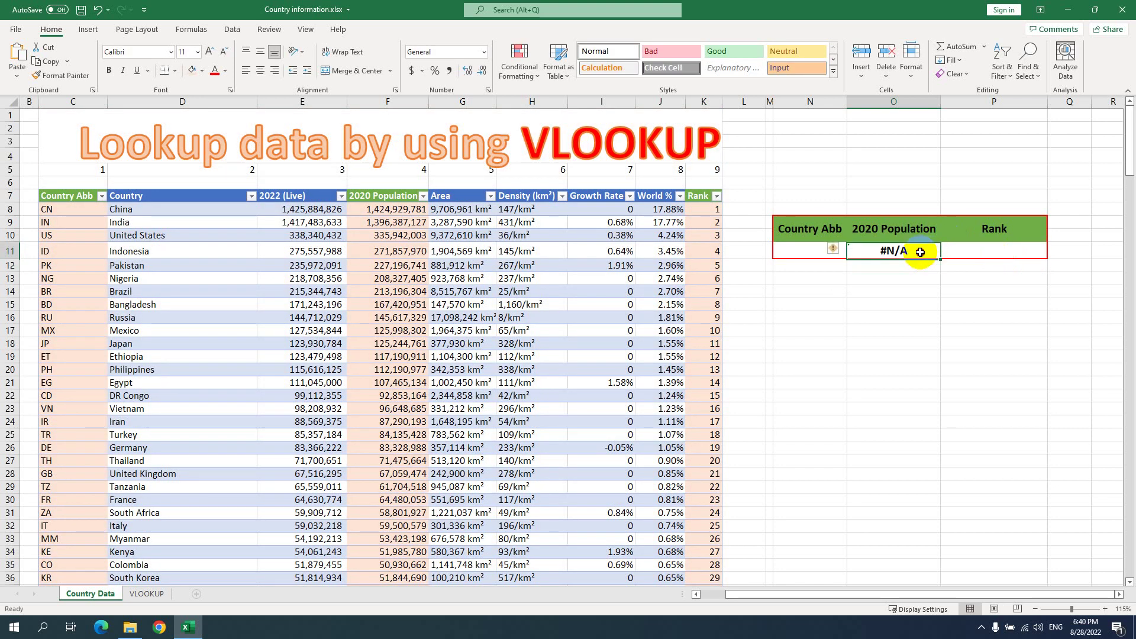
click(793, 253)
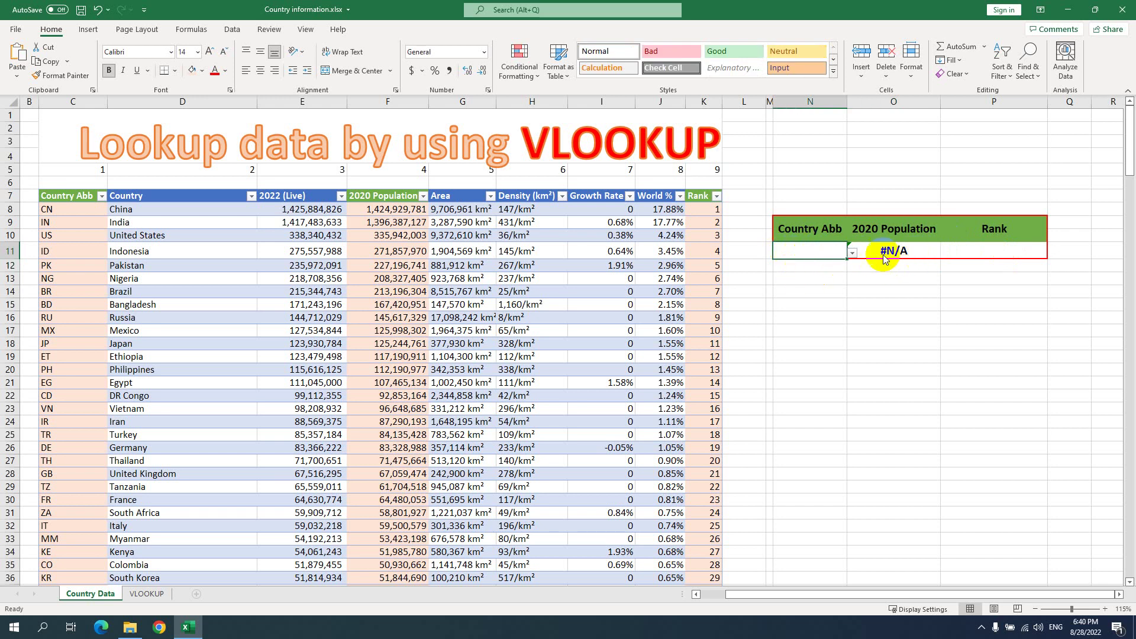
text(IN)
key(Return)
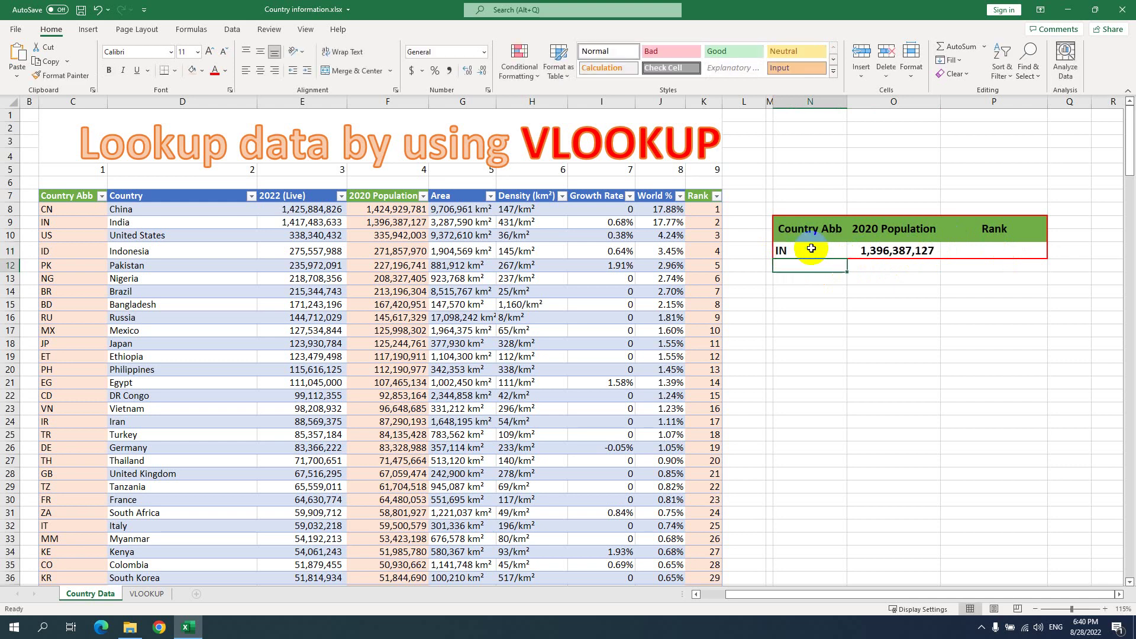
click(807, 252)
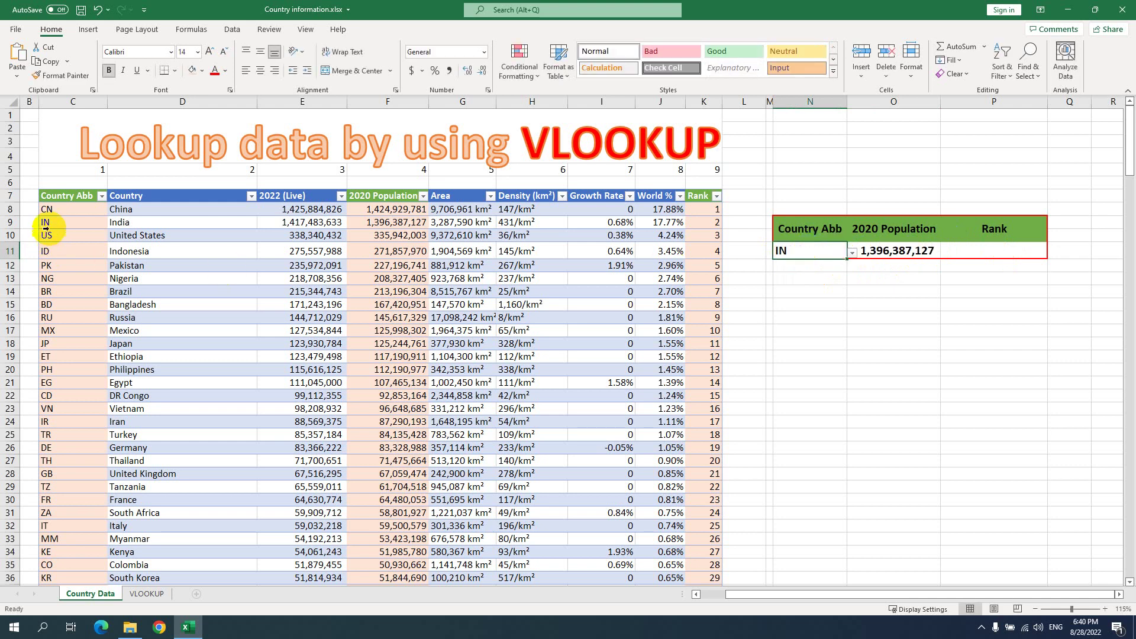
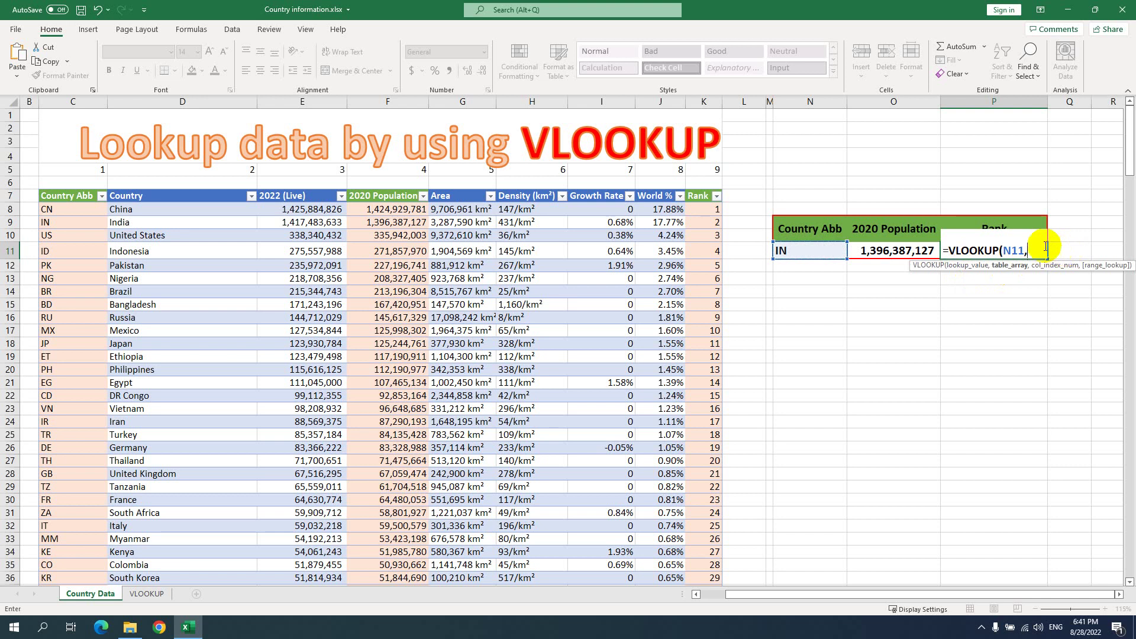
Enter a VLOOKUP in Rank cell P11 using lookup value N11, columns C:K, column index 9 and an exact match (FALSE).
drag(53, 101, 703, 101)
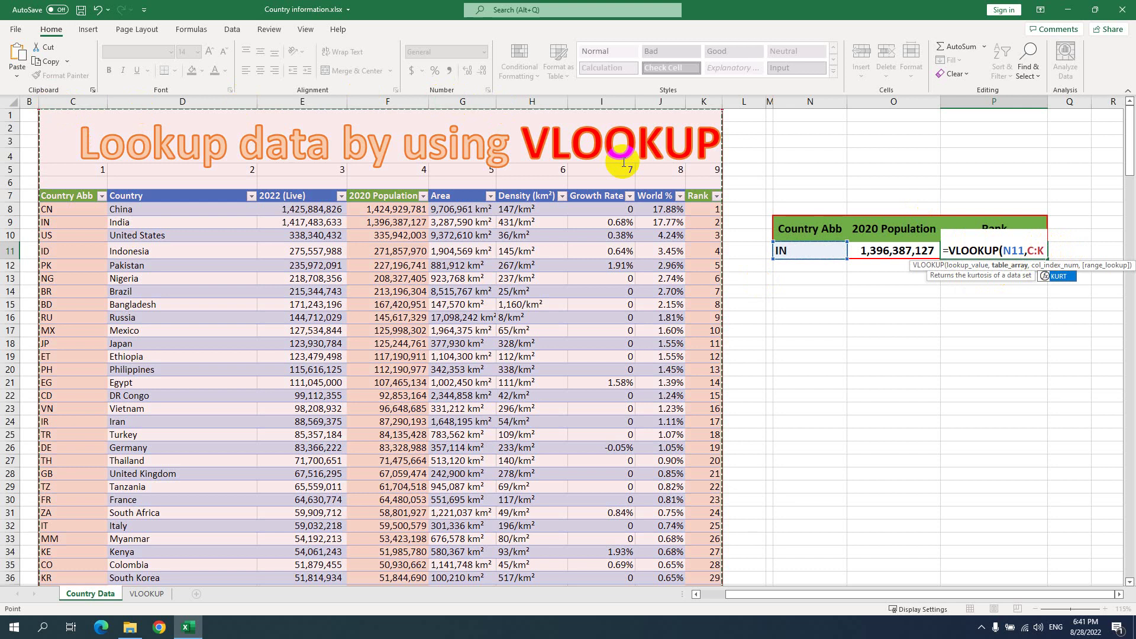
text(,9.)
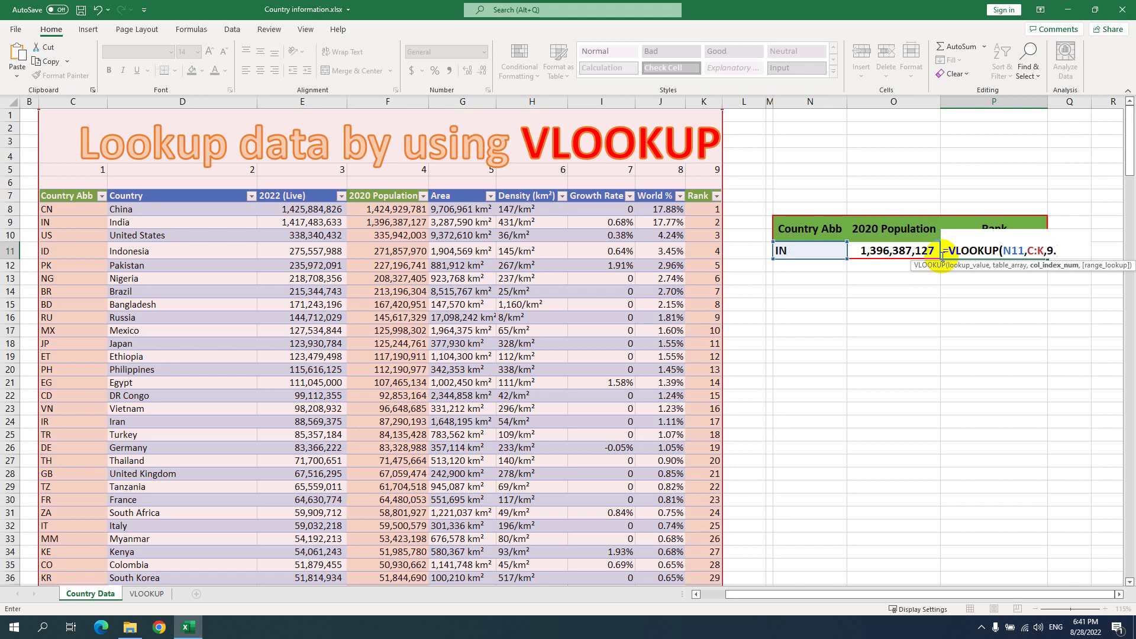
key(BackSpace)
text(,)
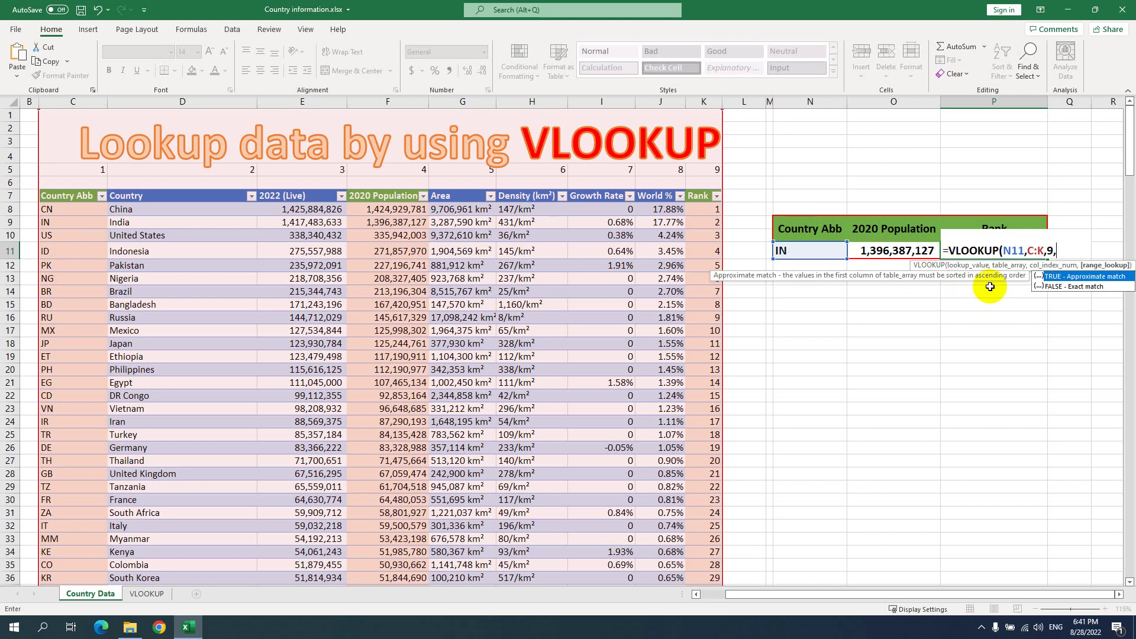
click(1050, 288)
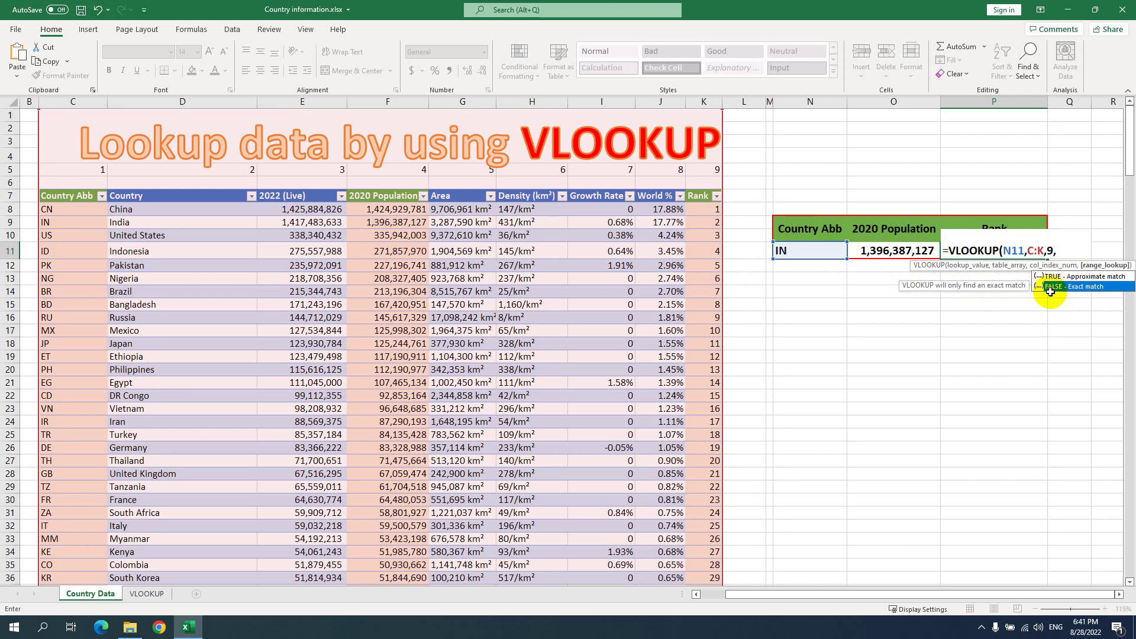
double_click(1050, 287)
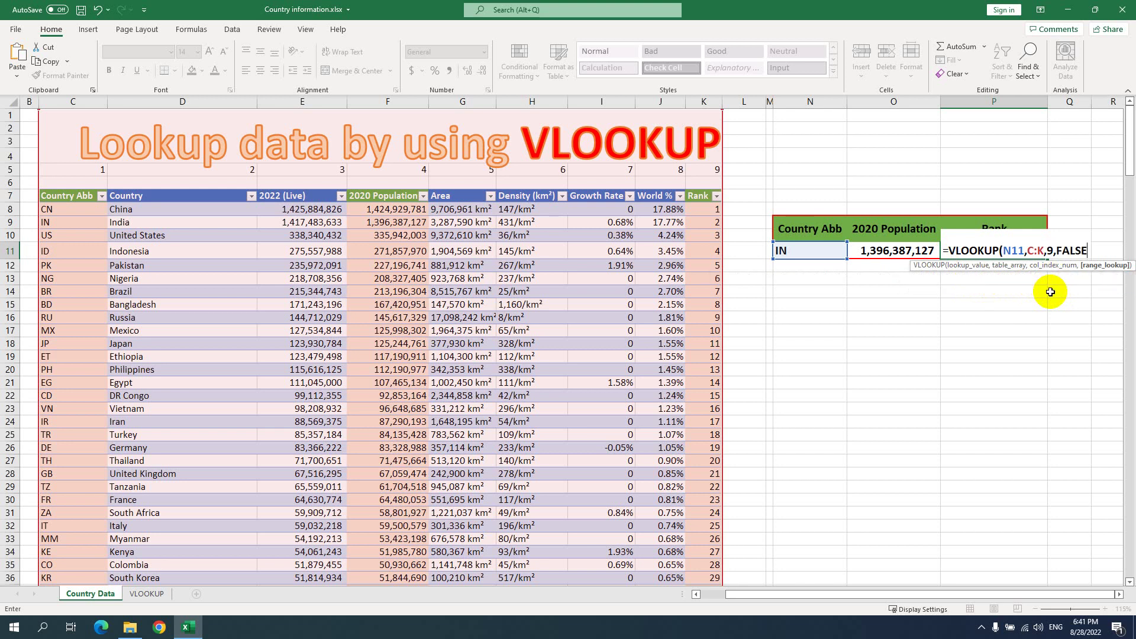
text())
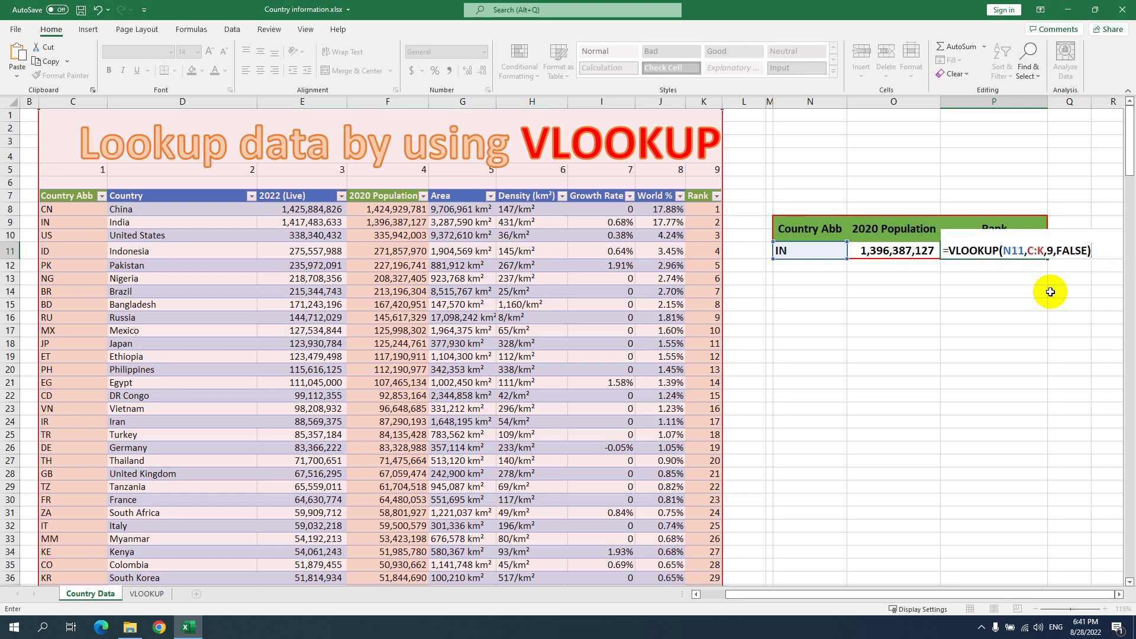
key(Return)
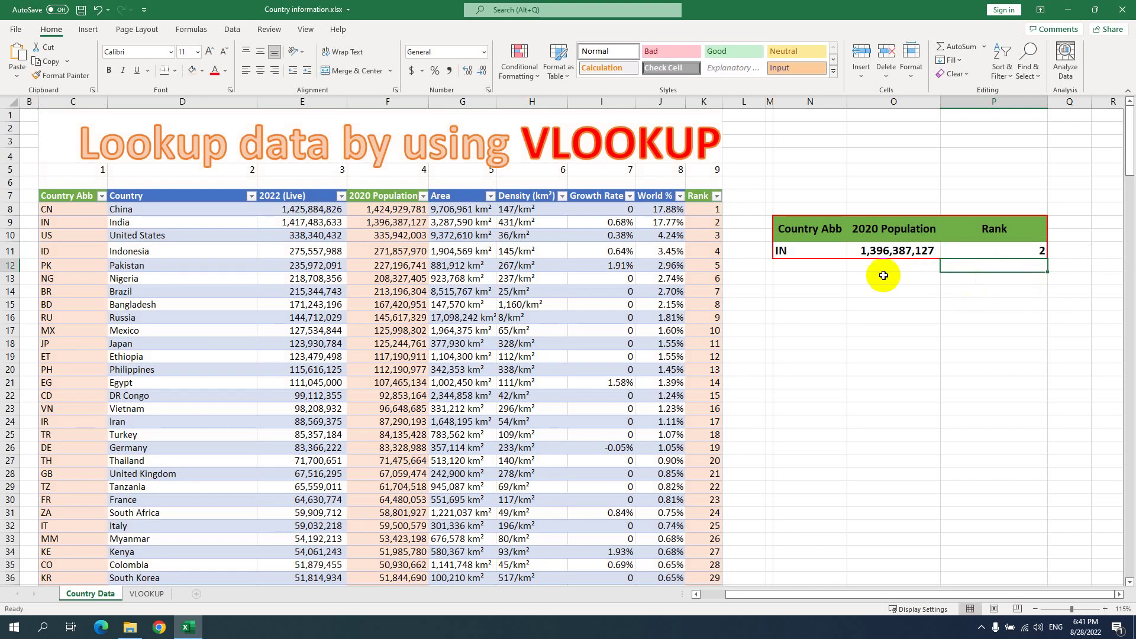
Check the 2020 Population and Rank results against India's row in the country table.
click(1013, 252)
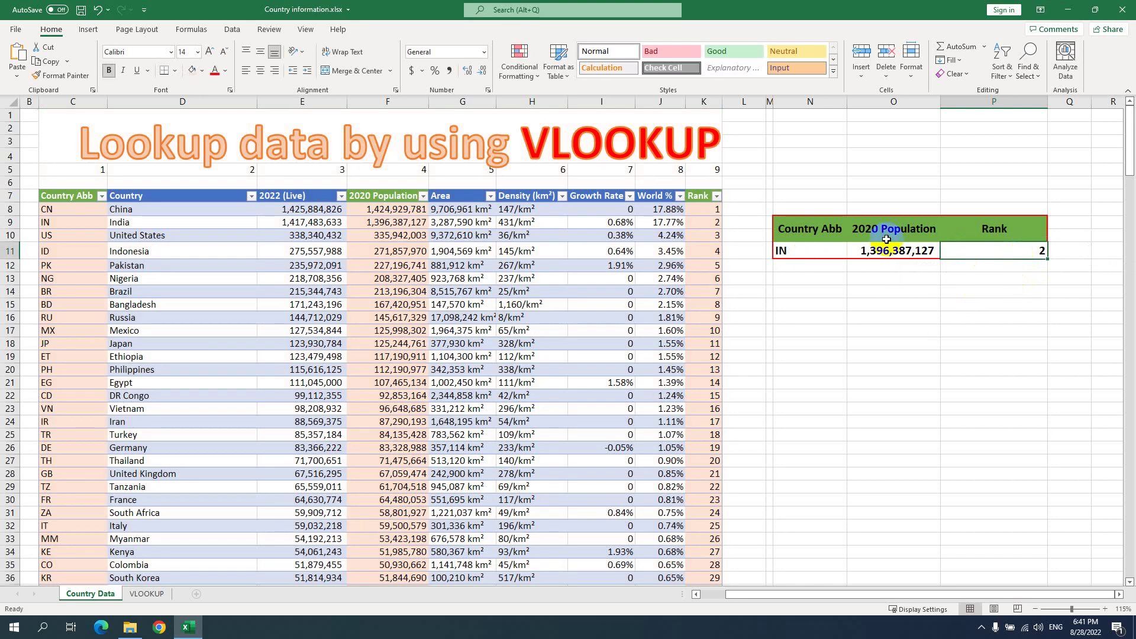
click(819, 255)
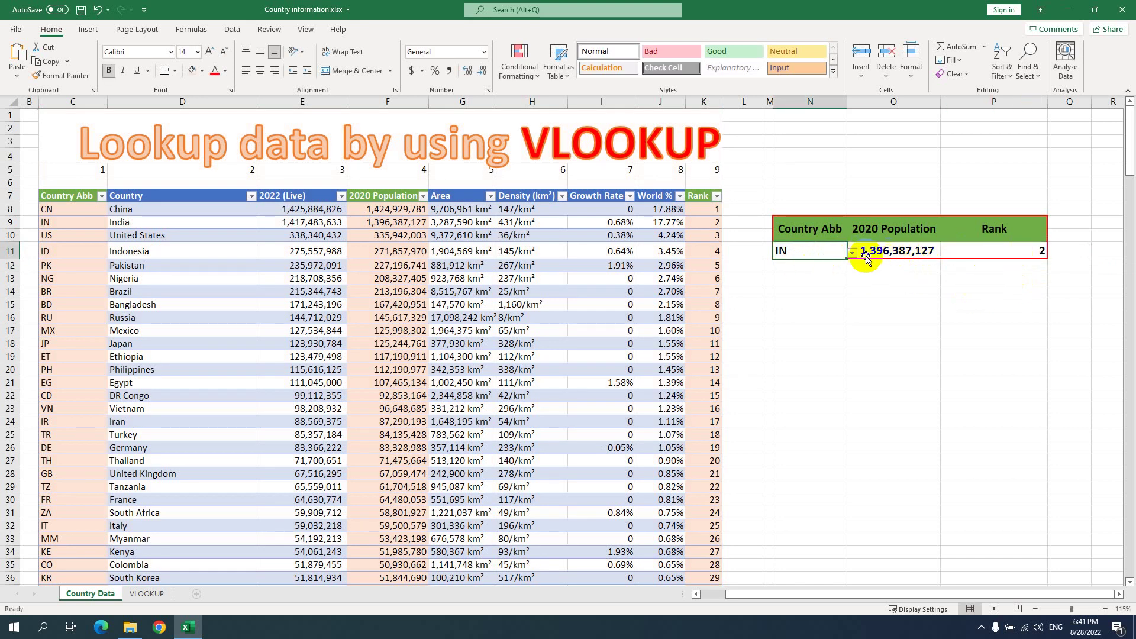
click(390, 225)
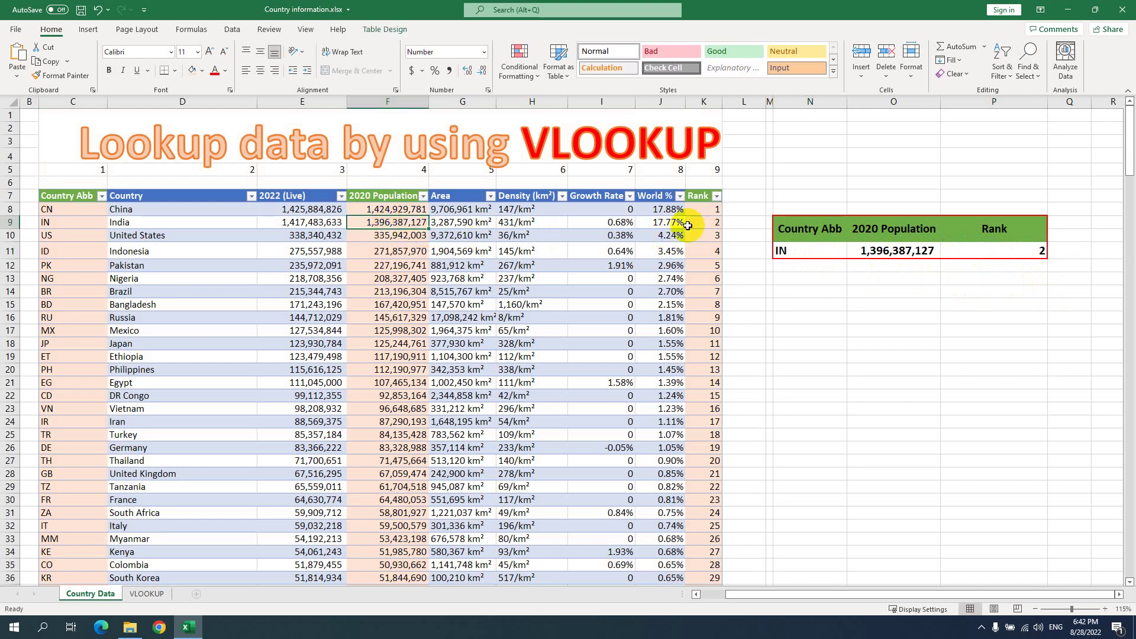
click(715, 225)
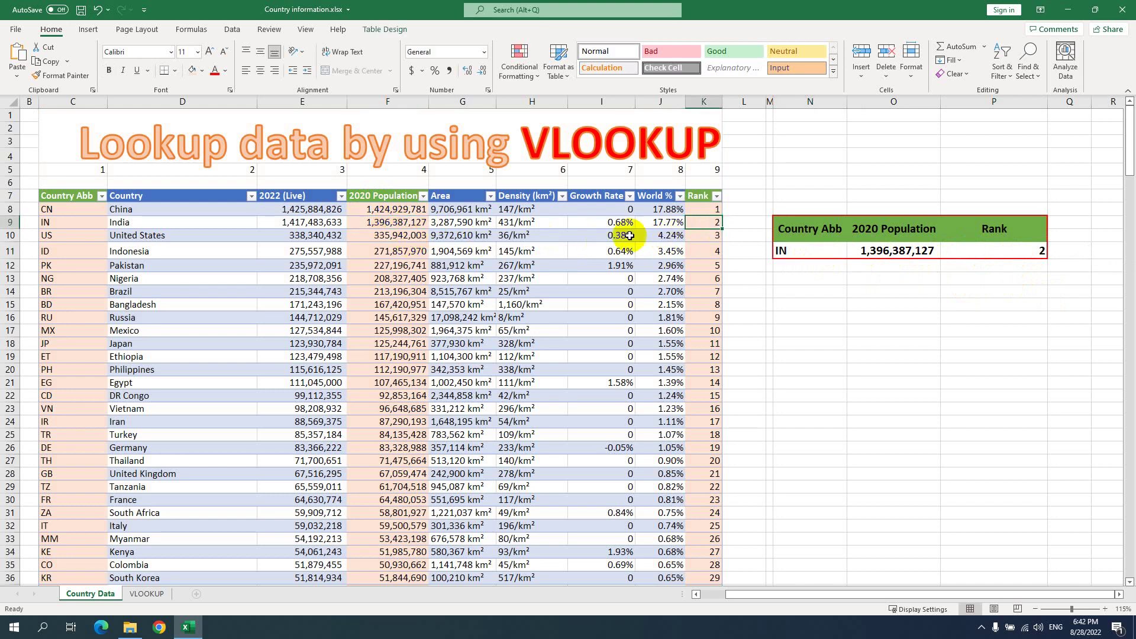
Change the country abbreviation in N11 to VN.
click(800, 254)
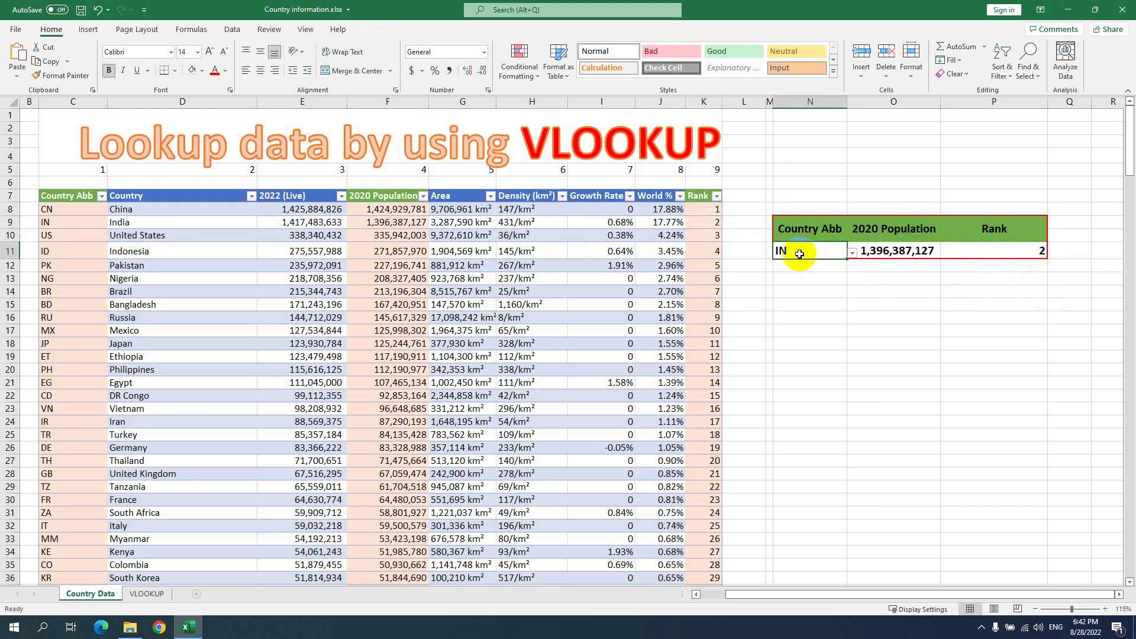
double_click(797, 250)
drag(798, 250, 759, 251)
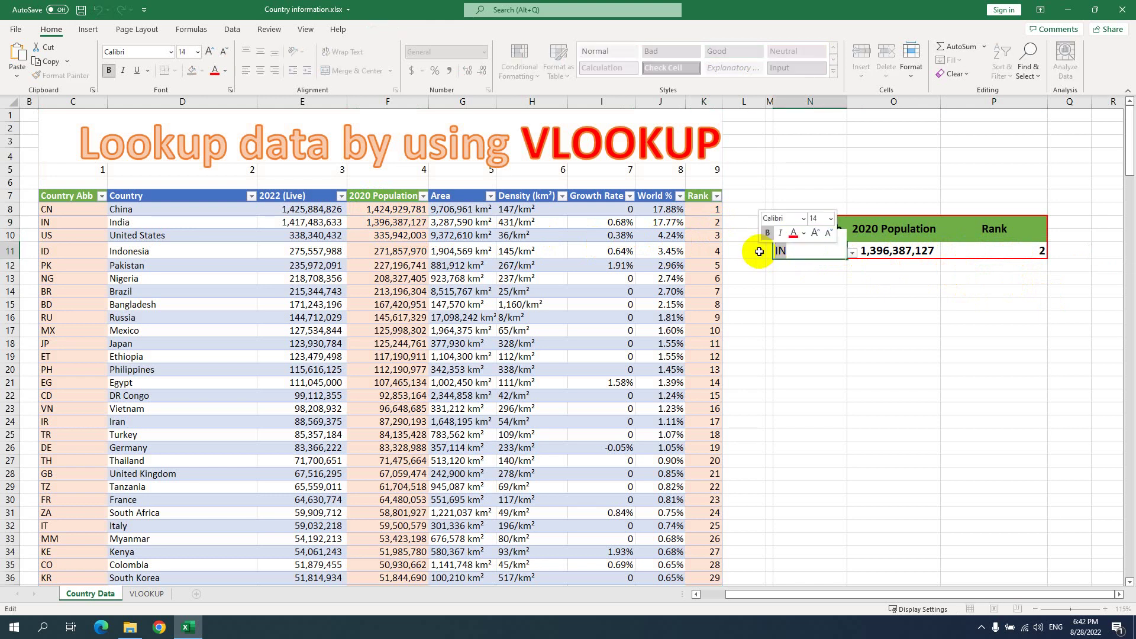
text(VN)
key(Return)
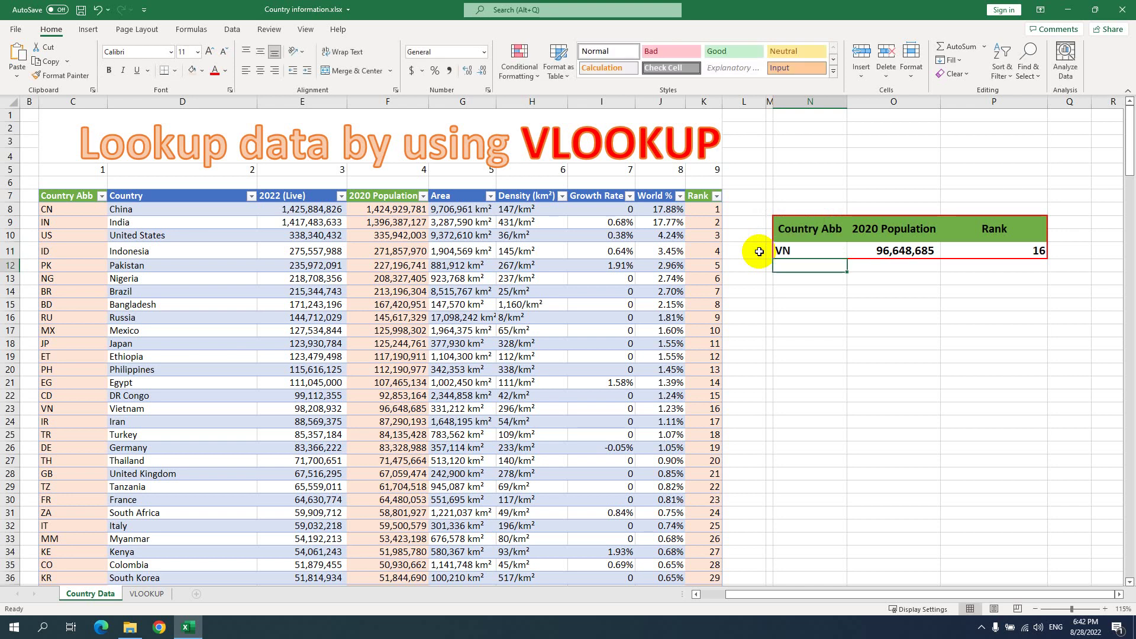
Compare the 2020 Population and Rank results with Vietnam's row, and review their source columns F and K.
click(137, 410)
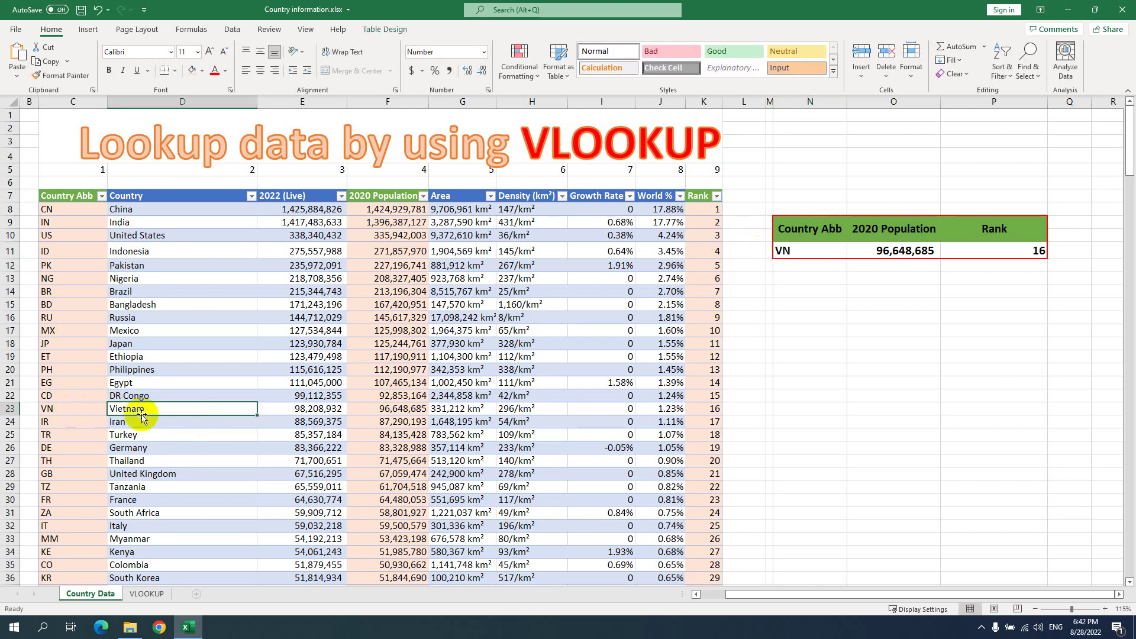
click(373, 410)
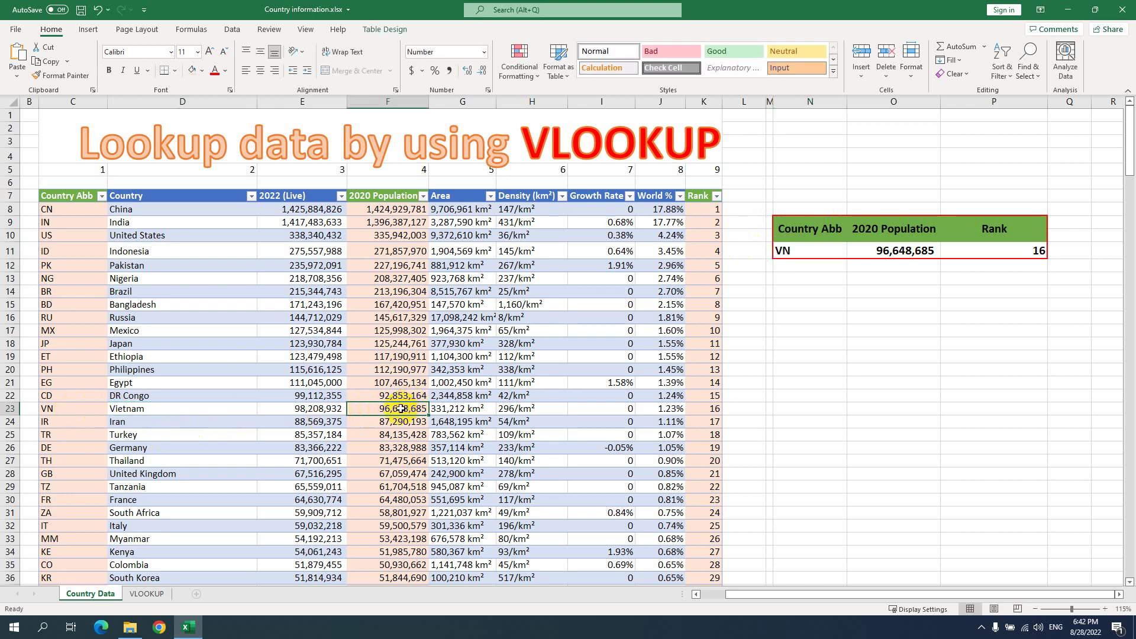
click(884, 253)
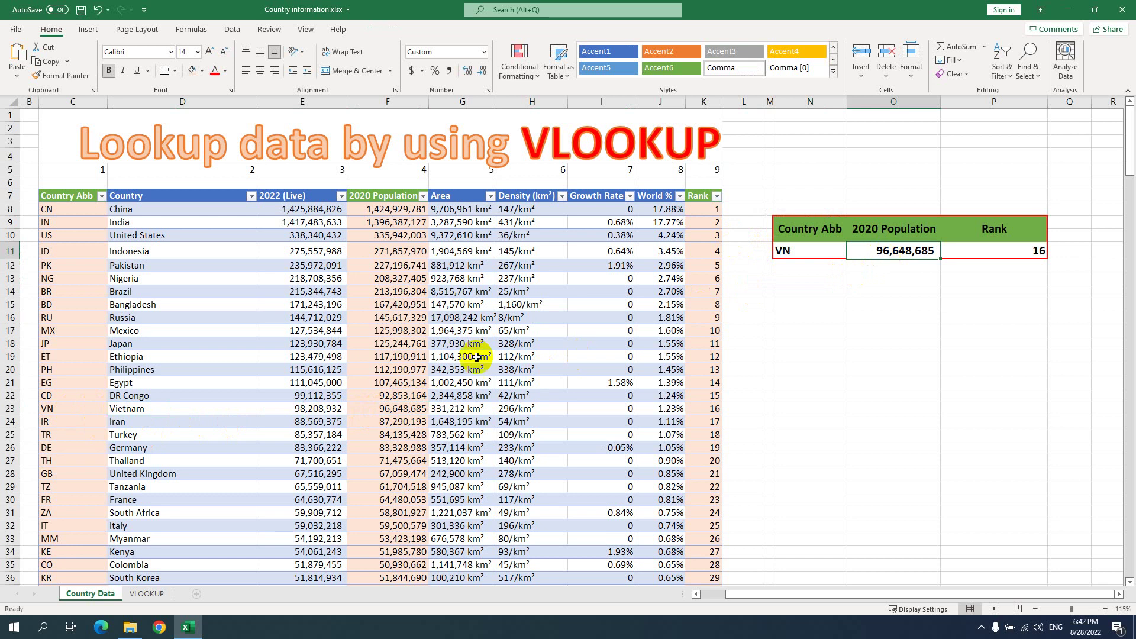
click(387, 407)
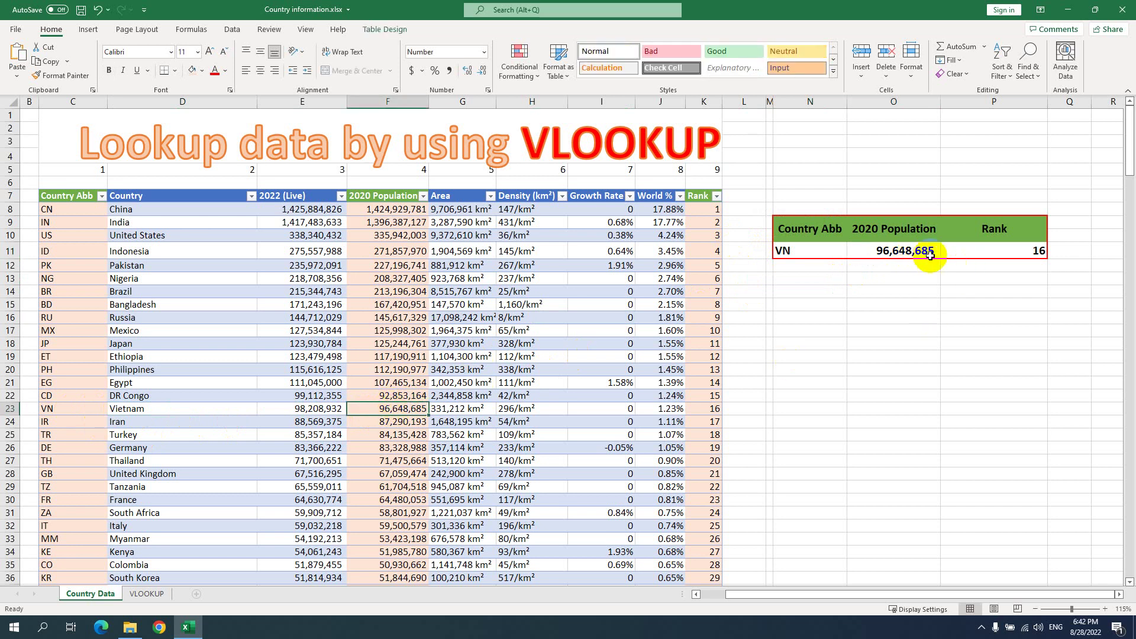
click(710, 409)
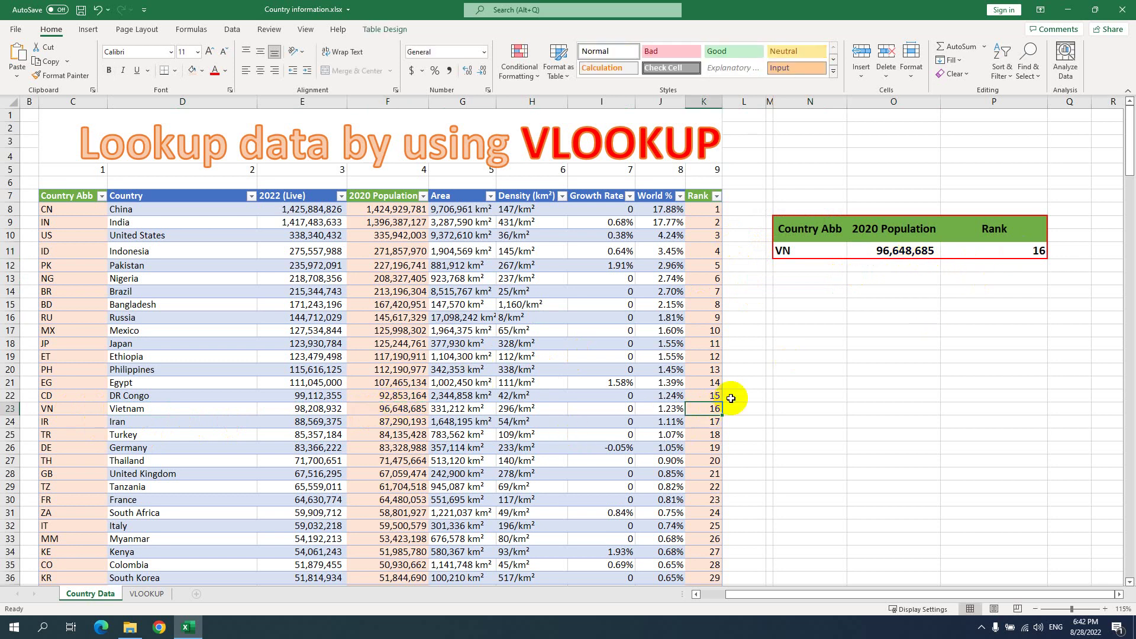
click(1033, 251)
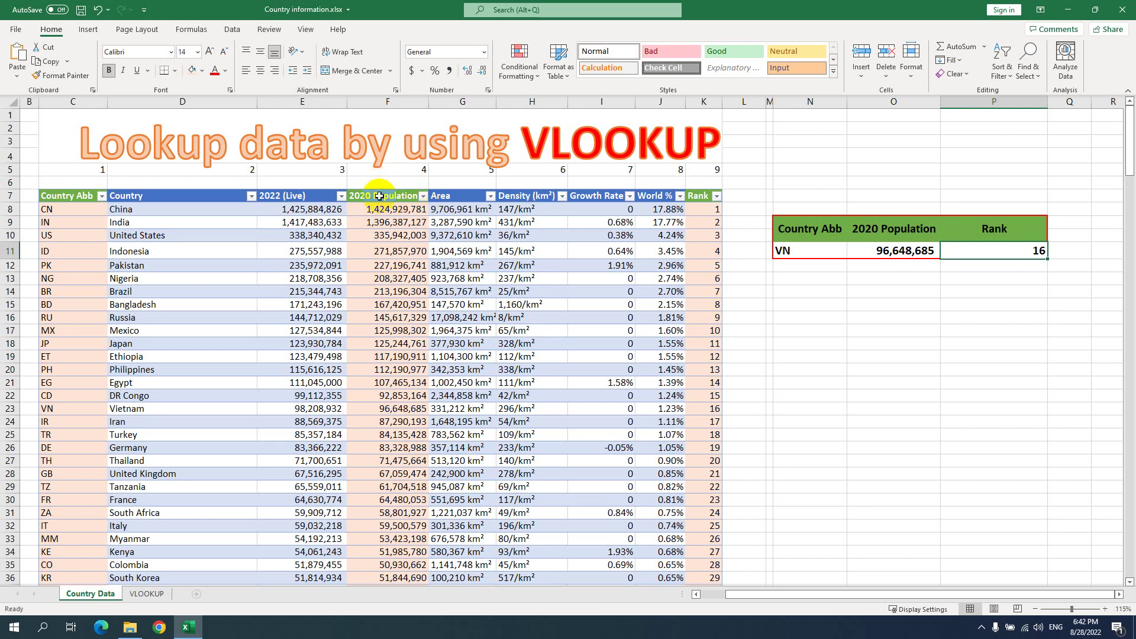
click(375, 101)
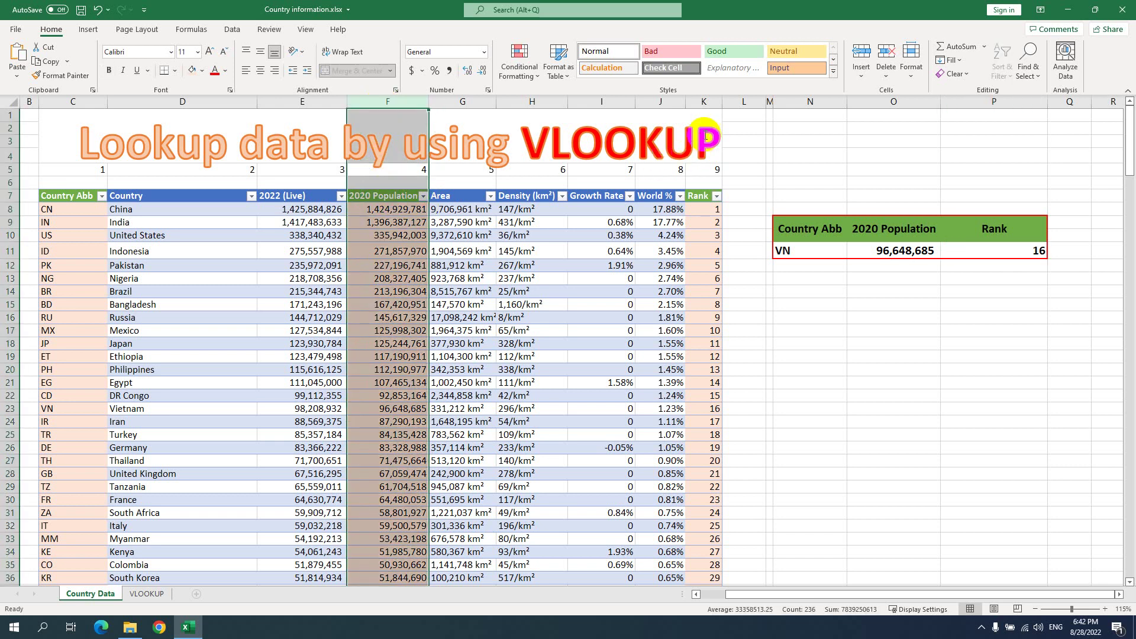
click(705, 100)
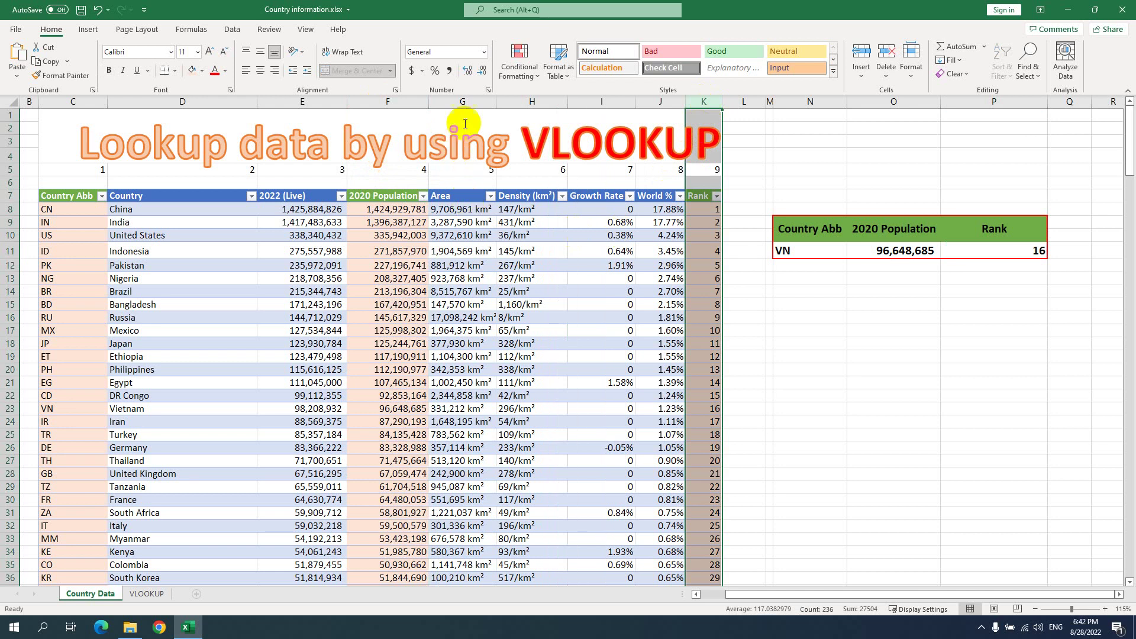
click(982, 297)
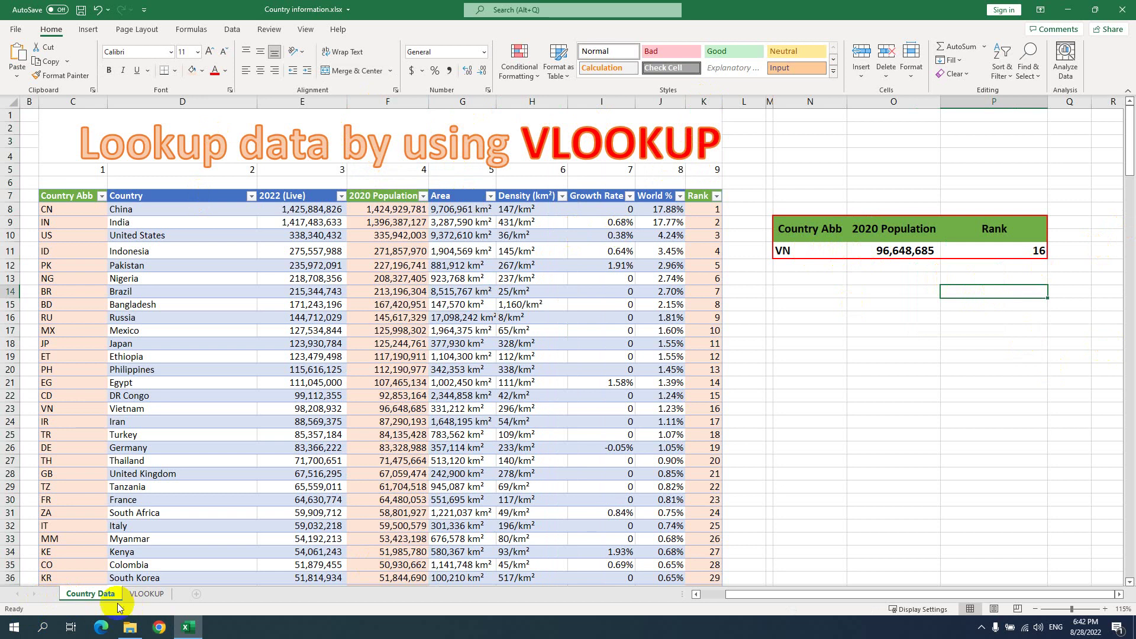
Switch to the VLOOKUP sheet with the list of country abbreviations.
click(145, 594)
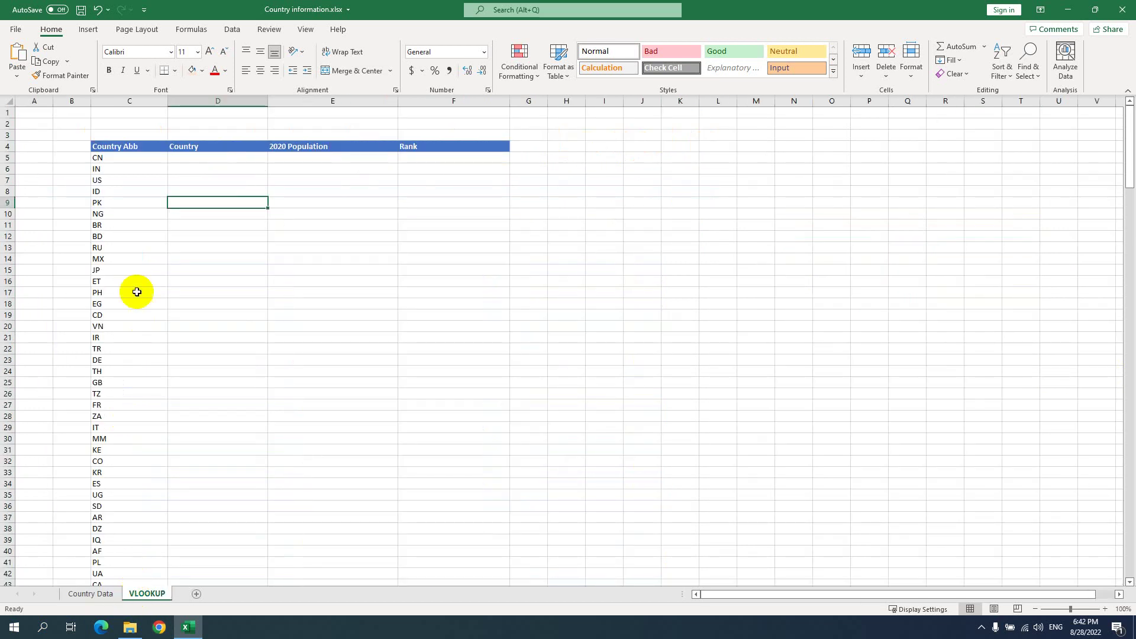
Review the first abbreviation CN and the Country, 2020 Population and Rank headers of the lookup table.
click(115, 161)
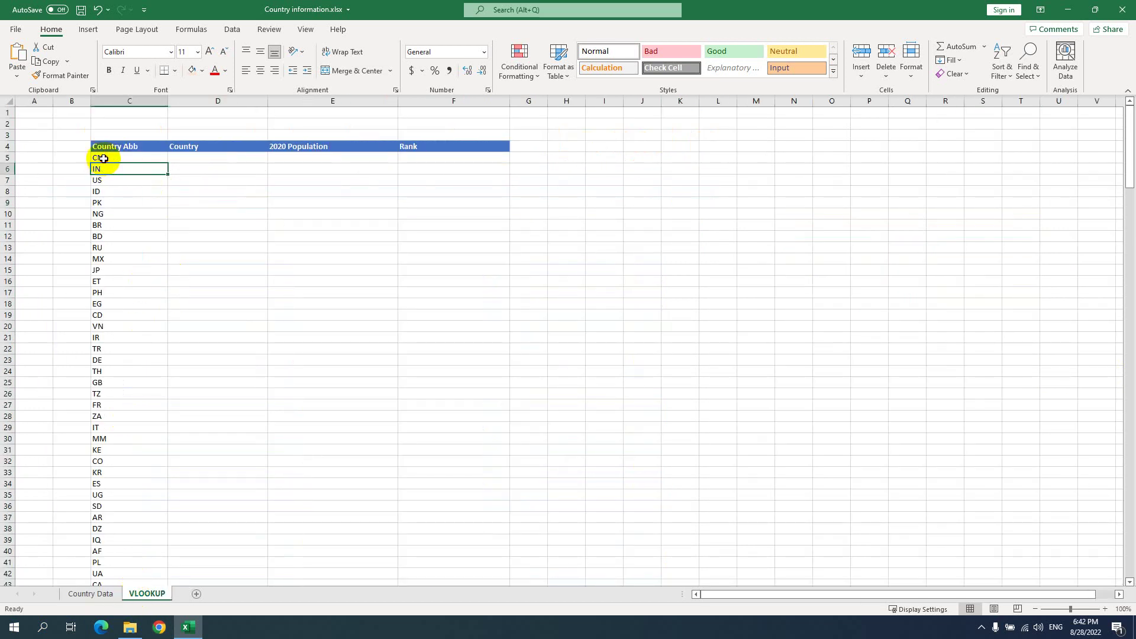
click(234, 152)
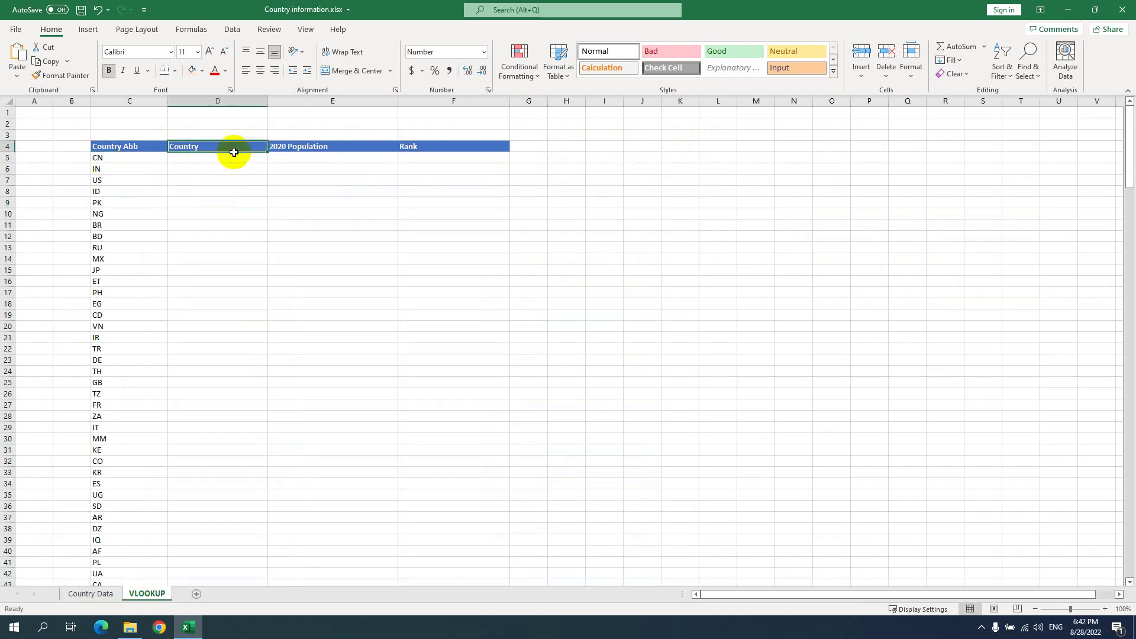
click(96, 158)
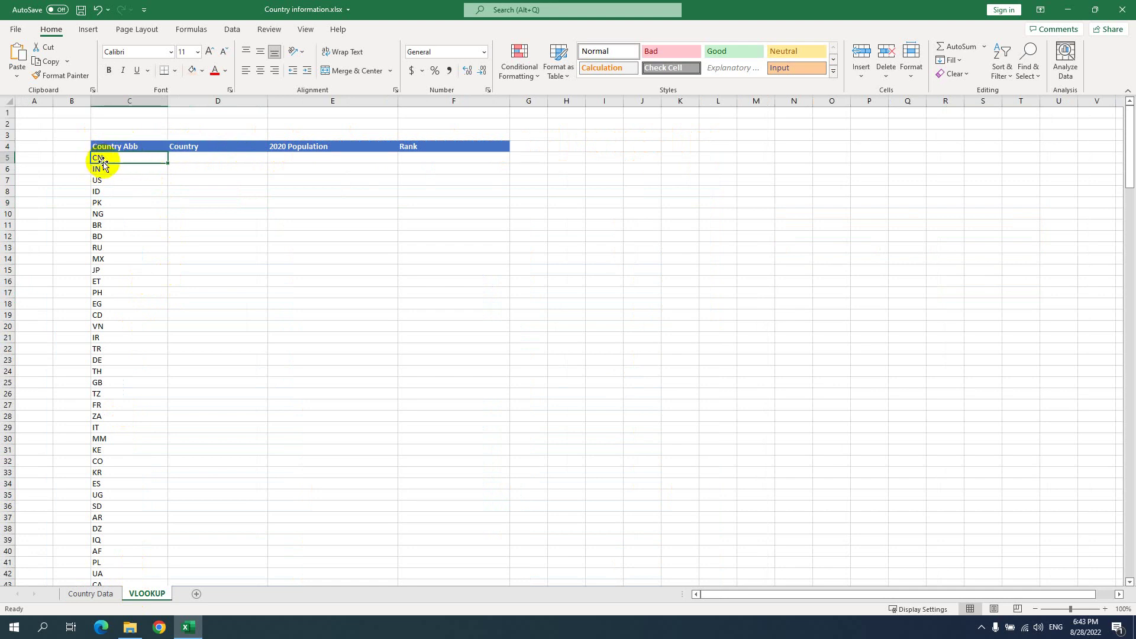
click(198, 149)
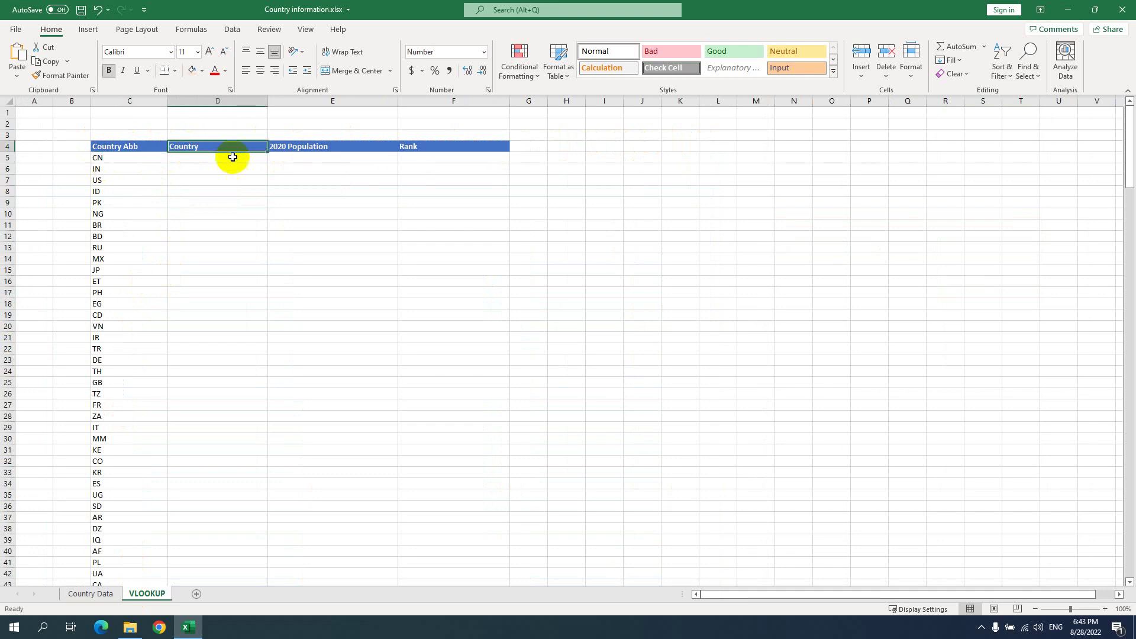
click(311, 147)
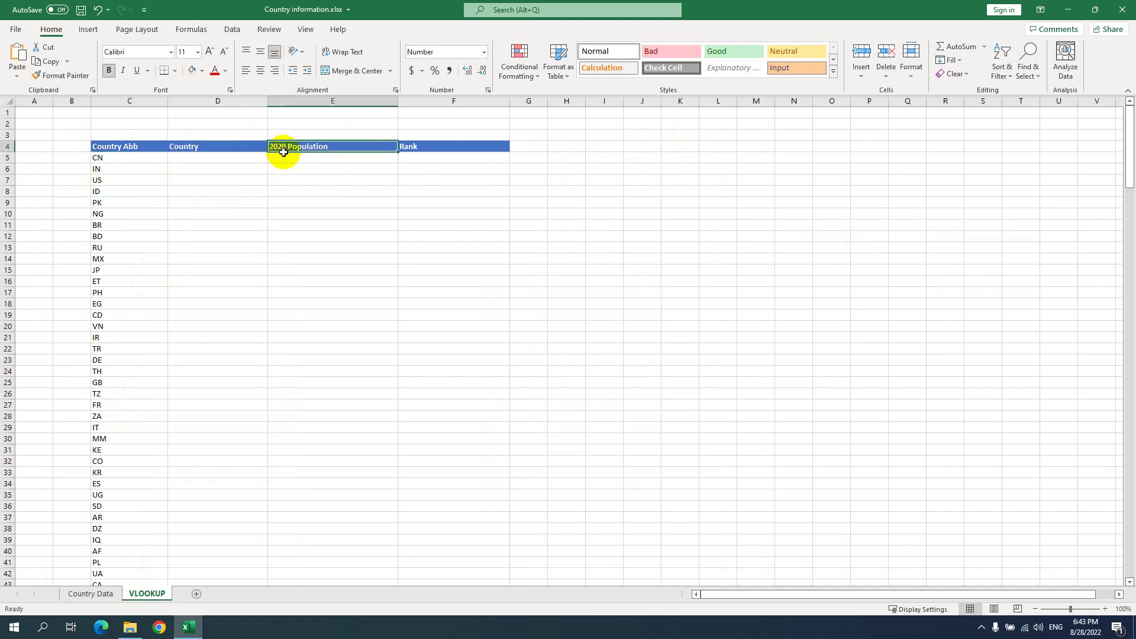
click(408, 146)
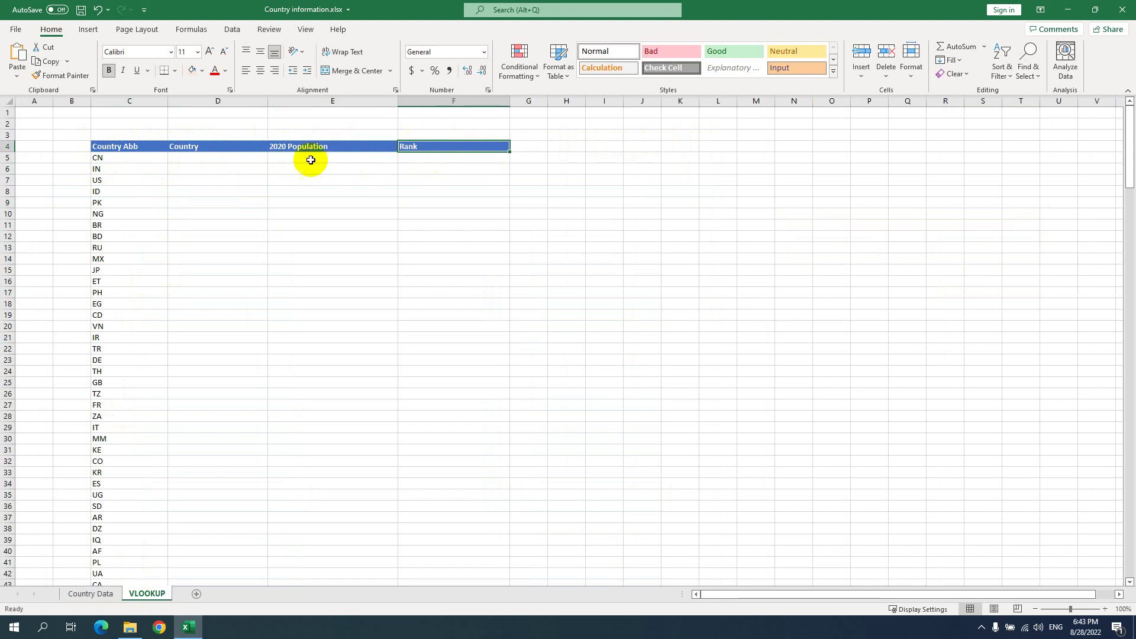
click(134, 157)
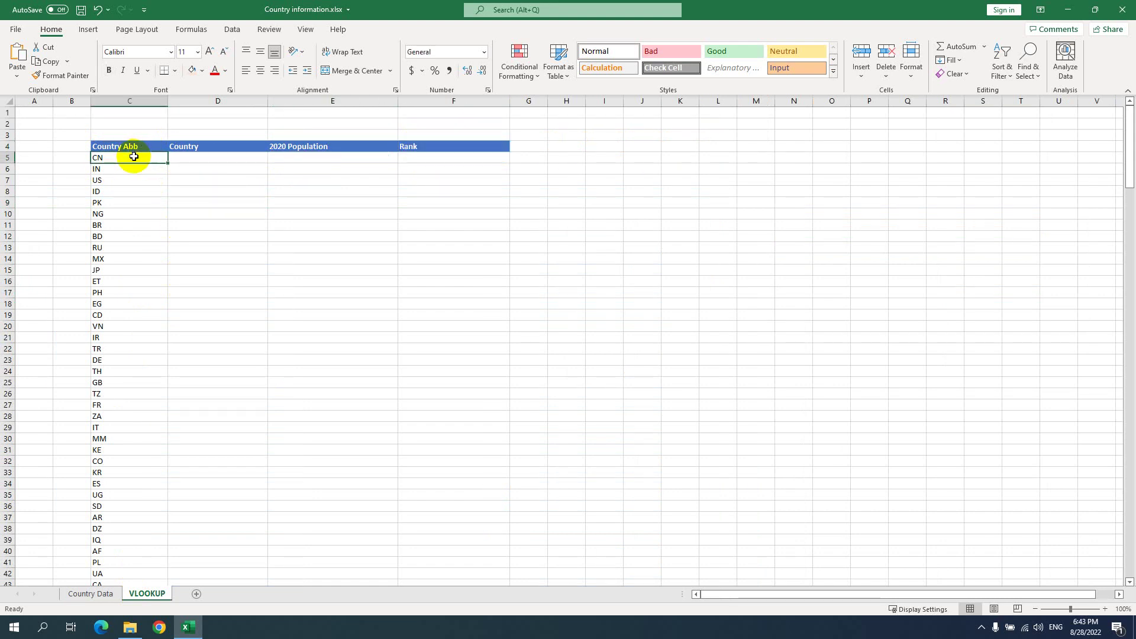
Start a VLOOKUP formula in D5 with the abbreviation in C5 as the lookup value.
click(193, 161)
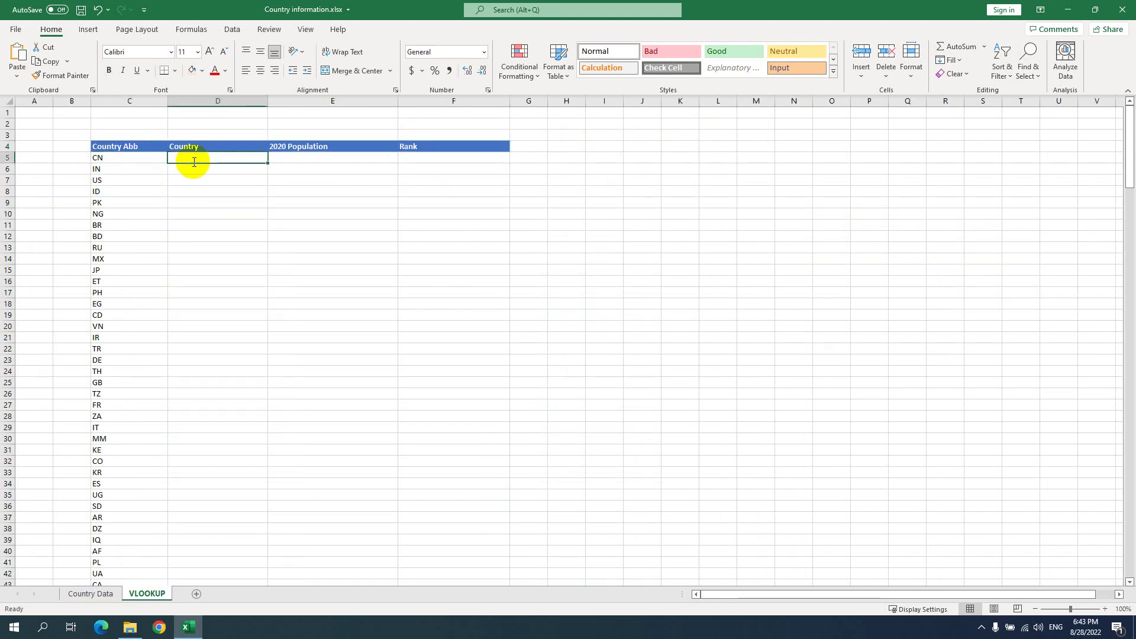
text(=)
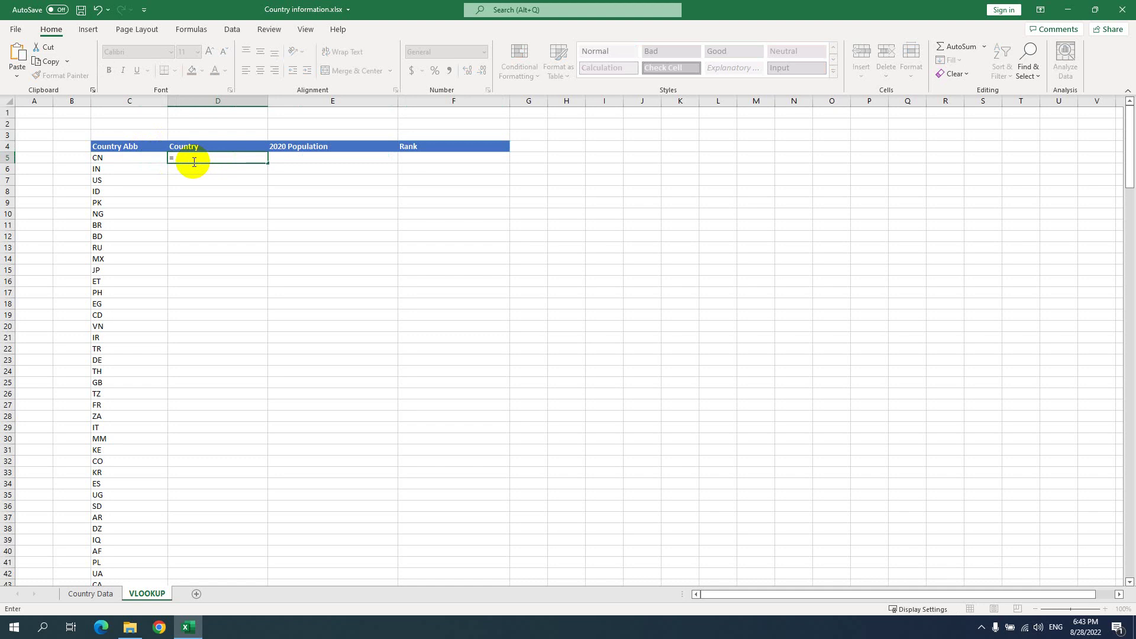
text(vlo)
key(Tab)
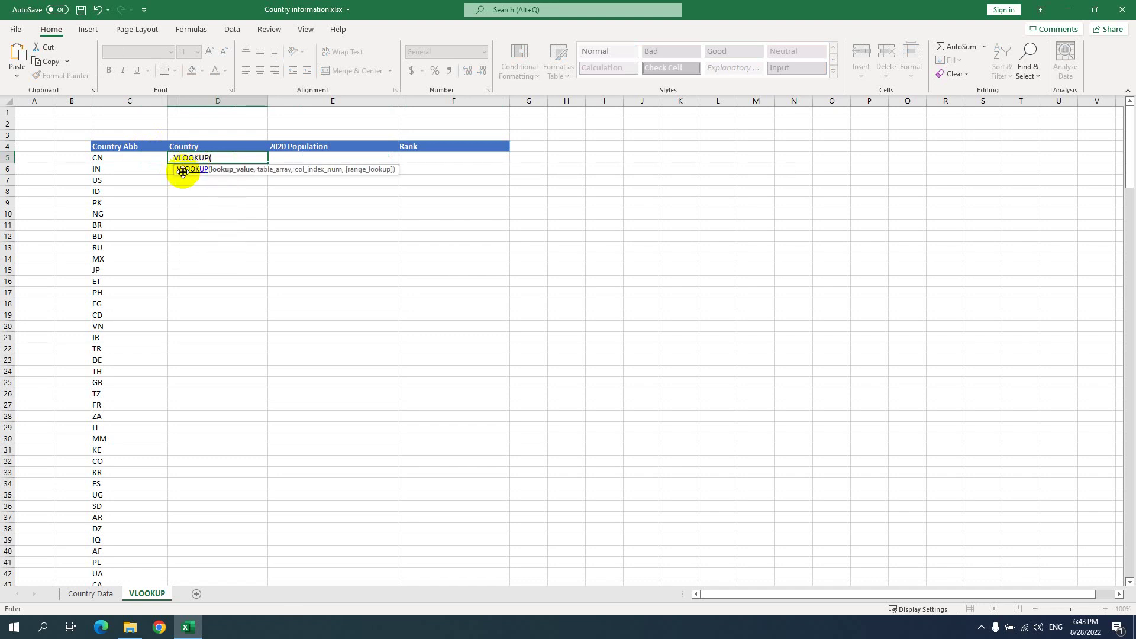
click(98, 159)
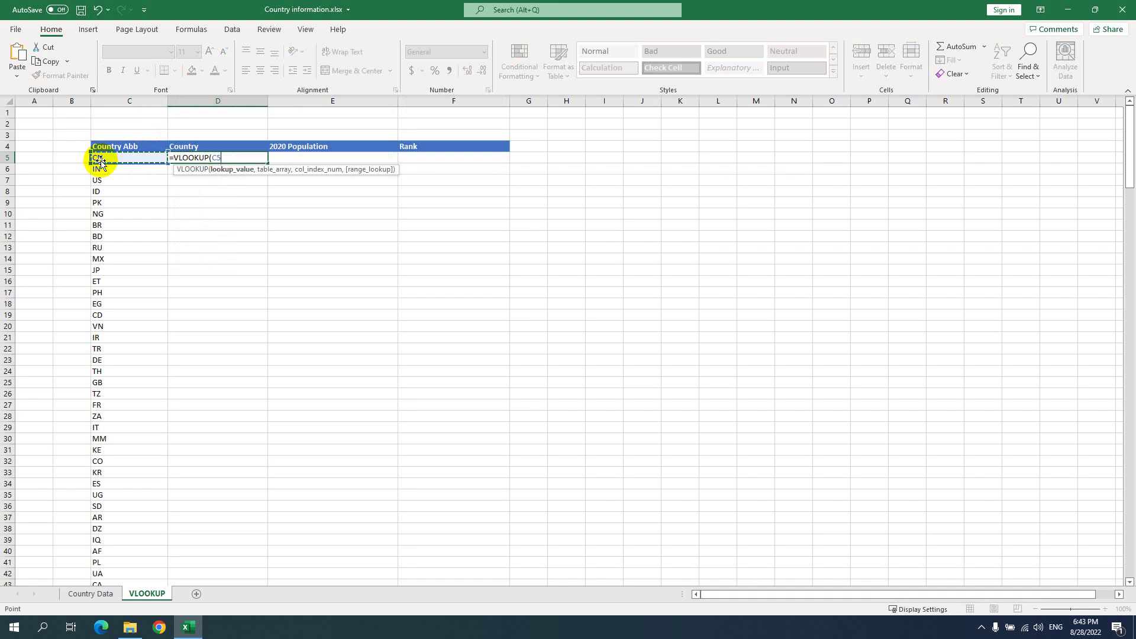
text(,)
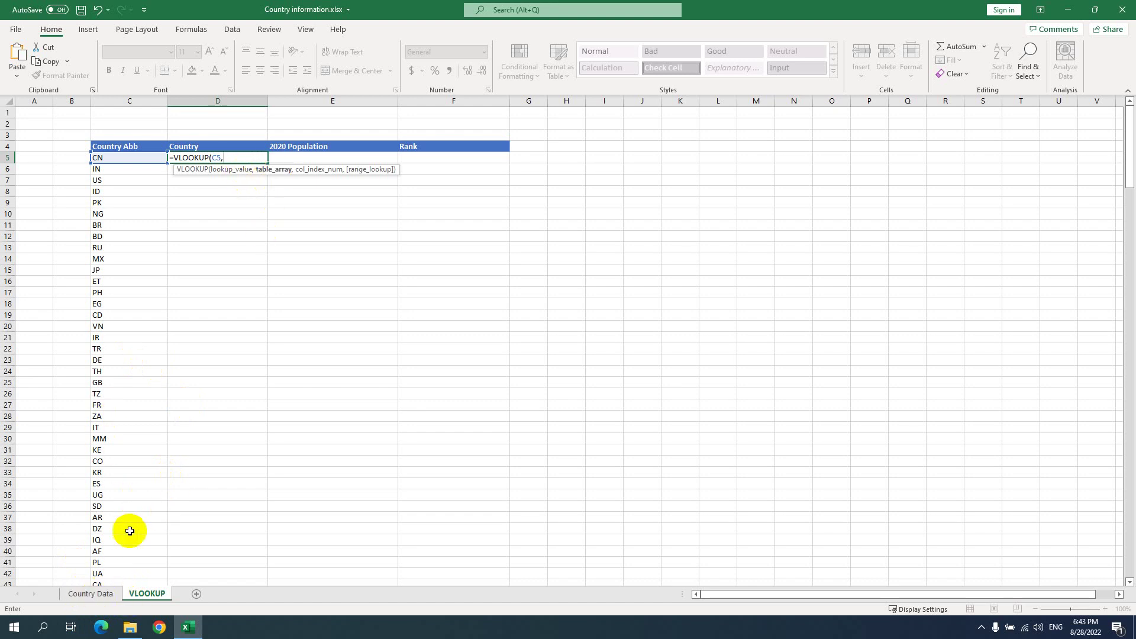
Set the formula's table array to columns C:K of the Country Data sheet.
click(80, 592)
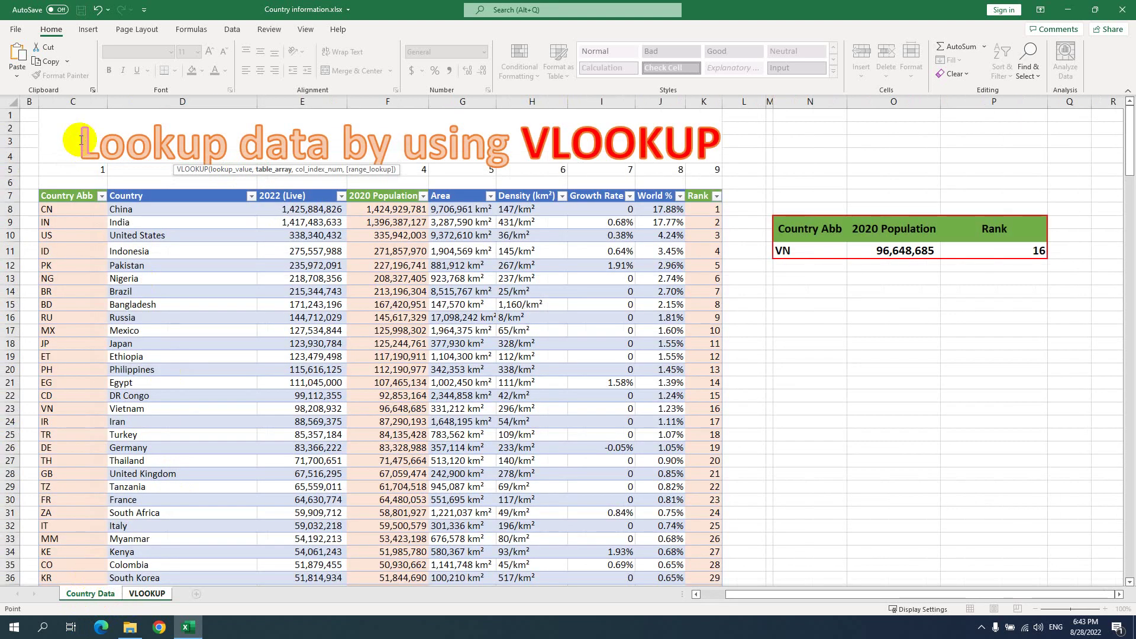
click(73, 104)
key(ctrl+shift+Right)
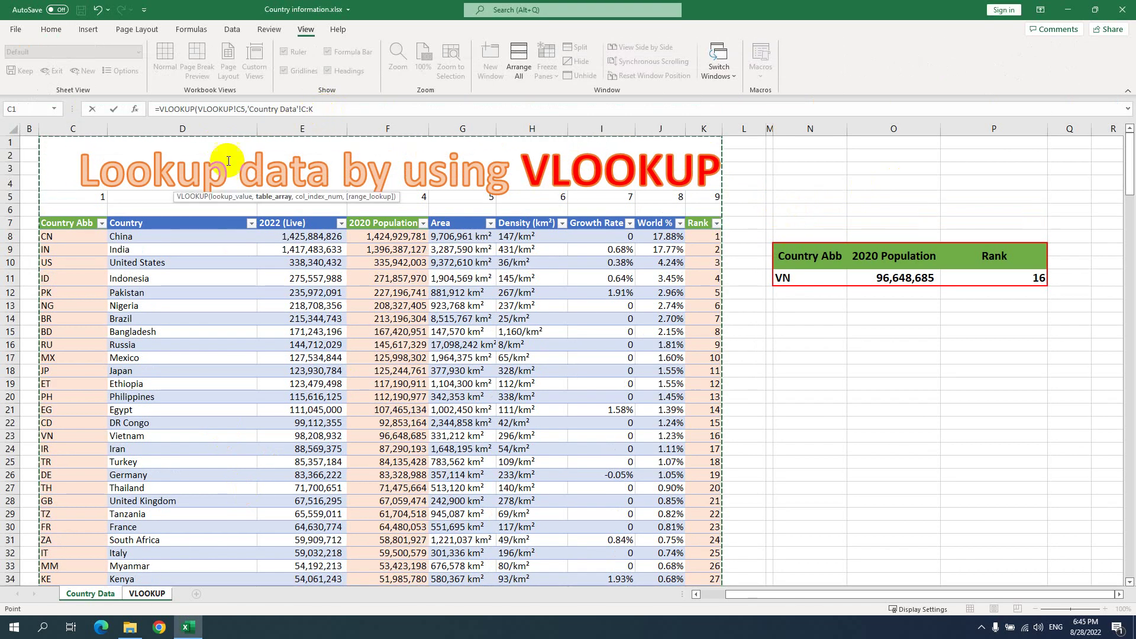
click(318, 110)
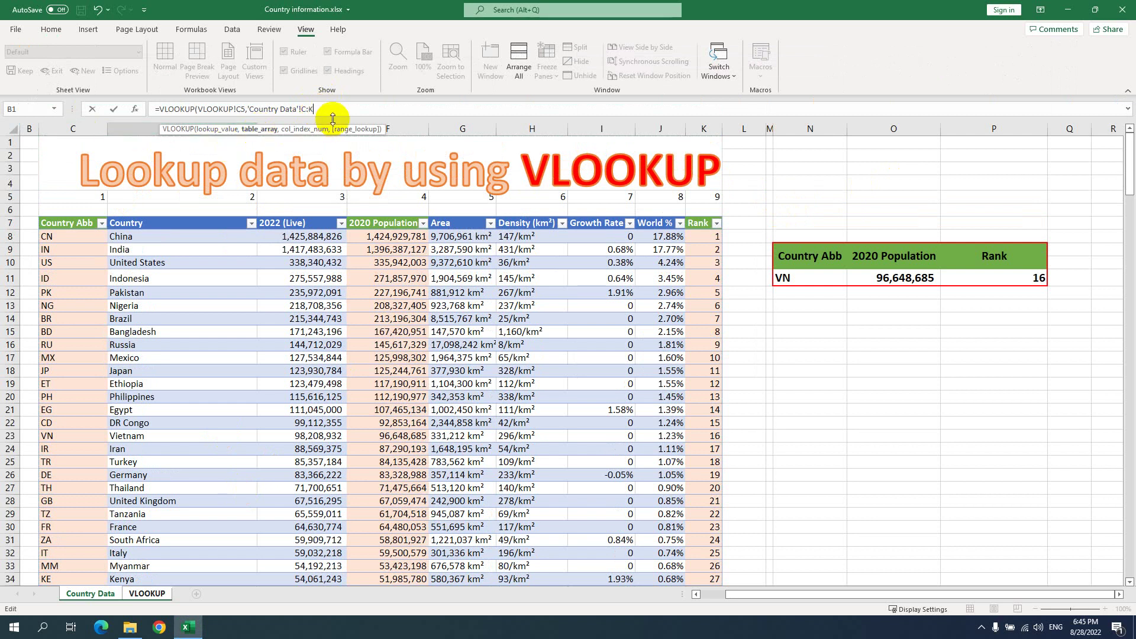
Complete the formula with column index 2 and FALSE for exact match, and fill it down the Country column.
text(,2)
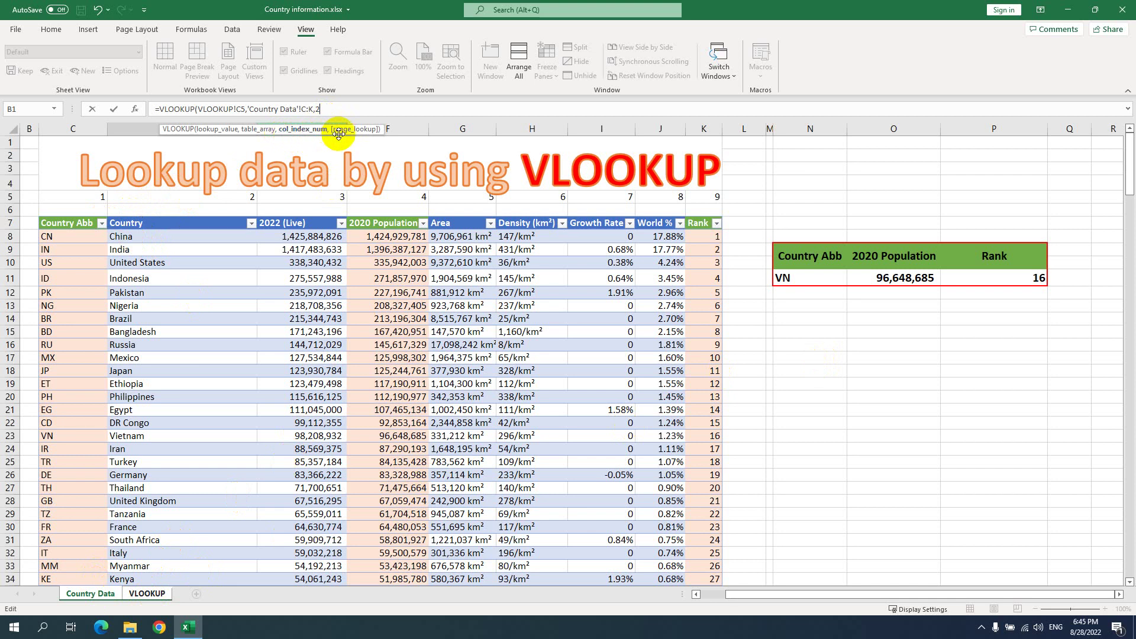
text(,)
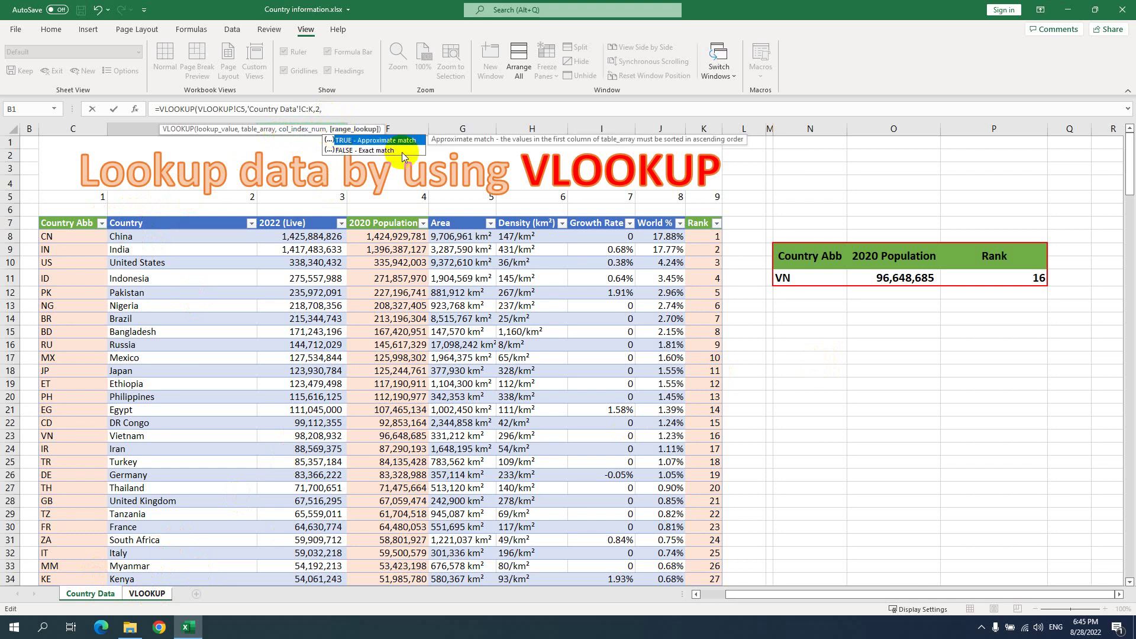
click(348, 151)
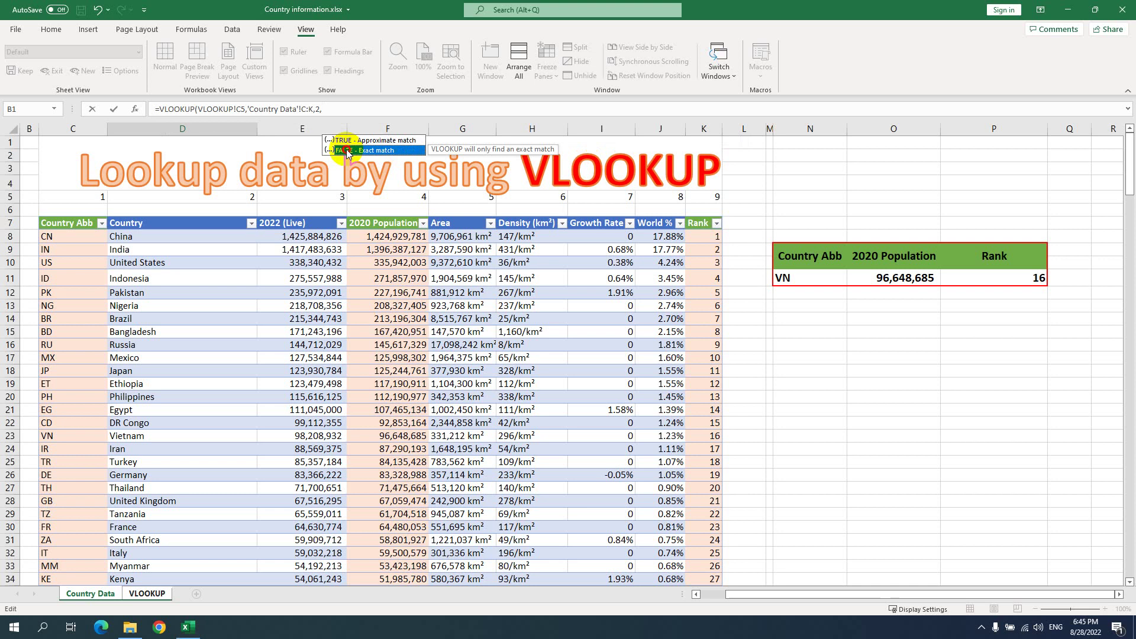
double_click(347, 152)
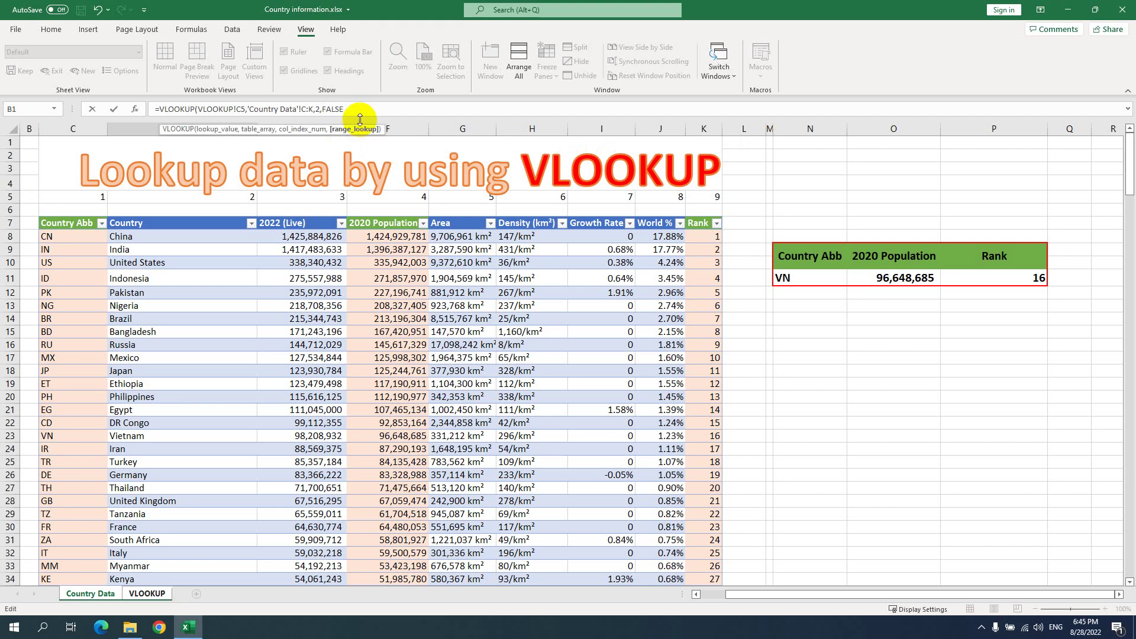
text())
key(Return)
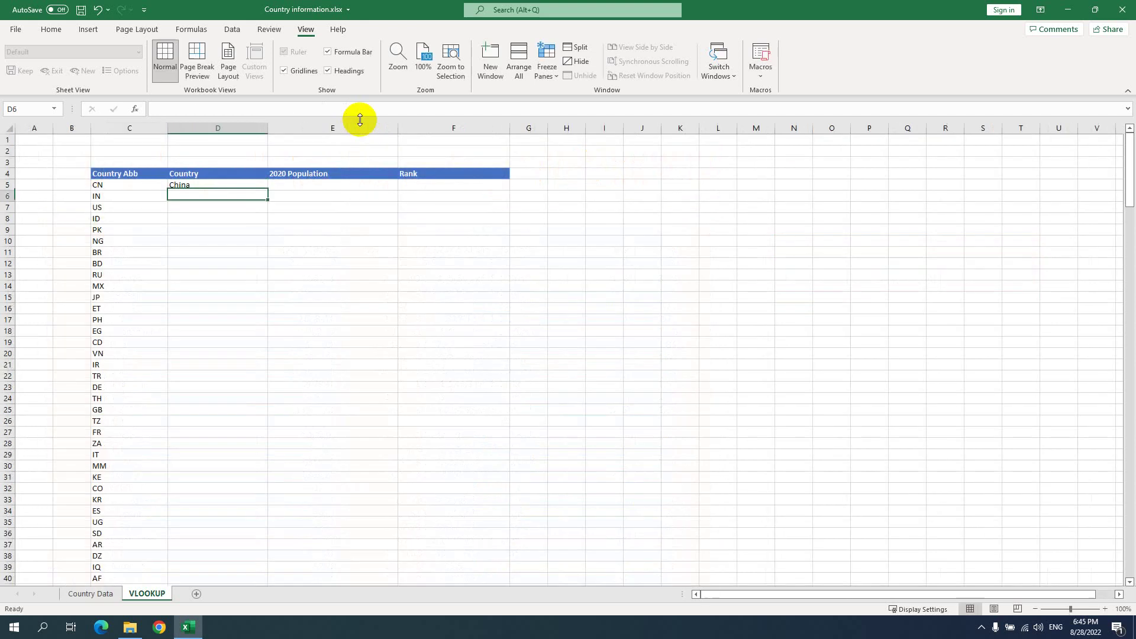
click(217, 190)
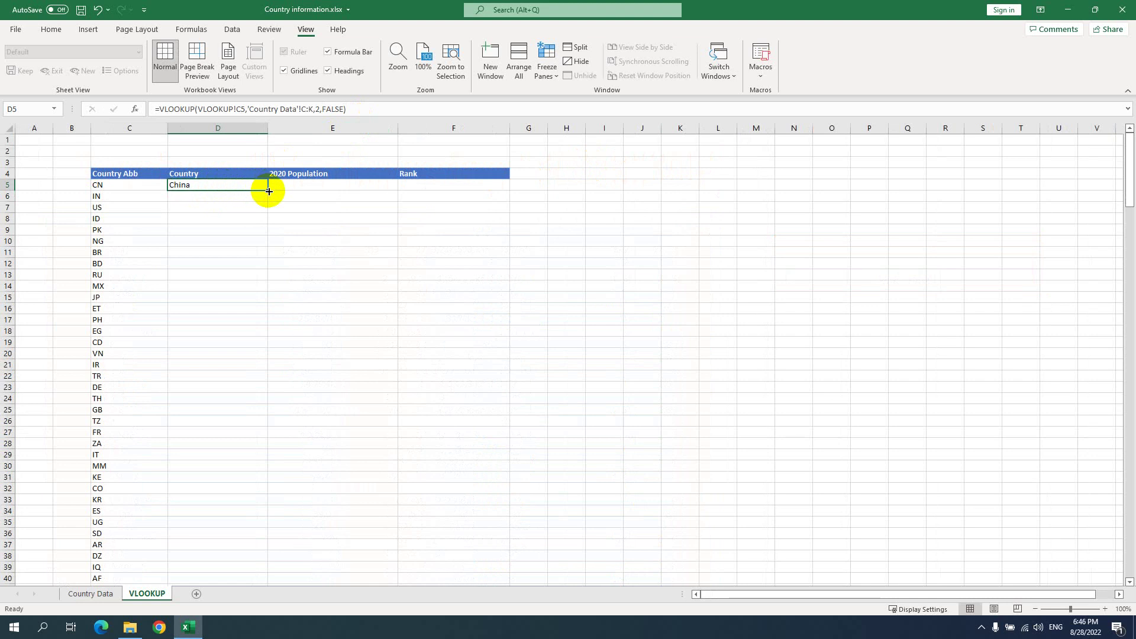
double_click(268, 191)
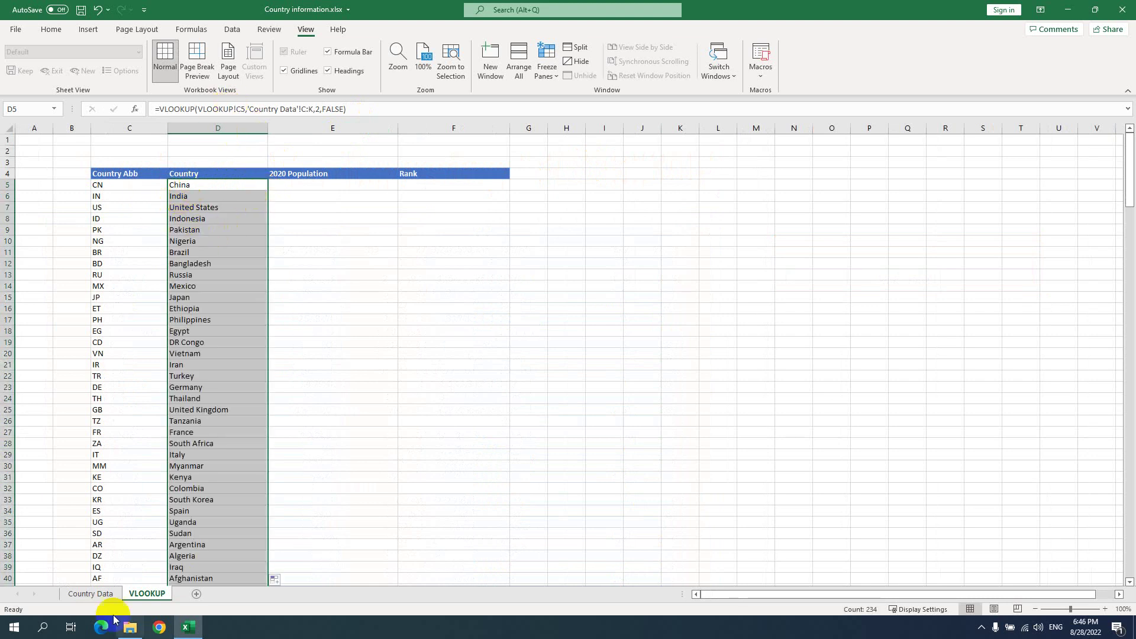
Compare the filled country names with the abbreviation and country columns on the Country Data sheet.
click(74, 595)
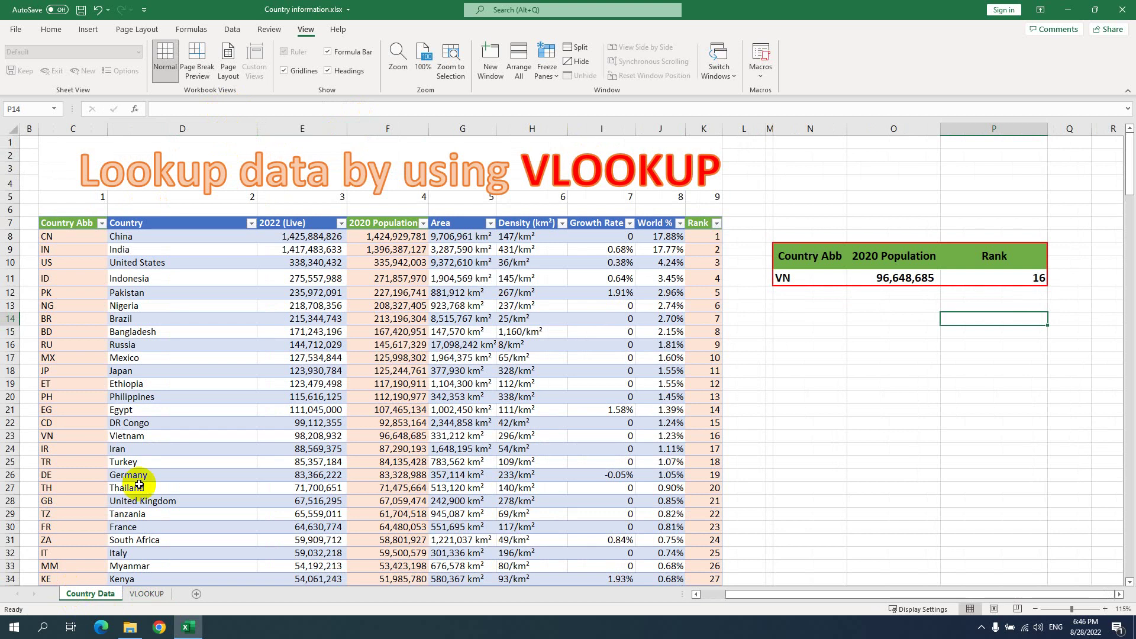
click(75, 242)
click(145, 237)
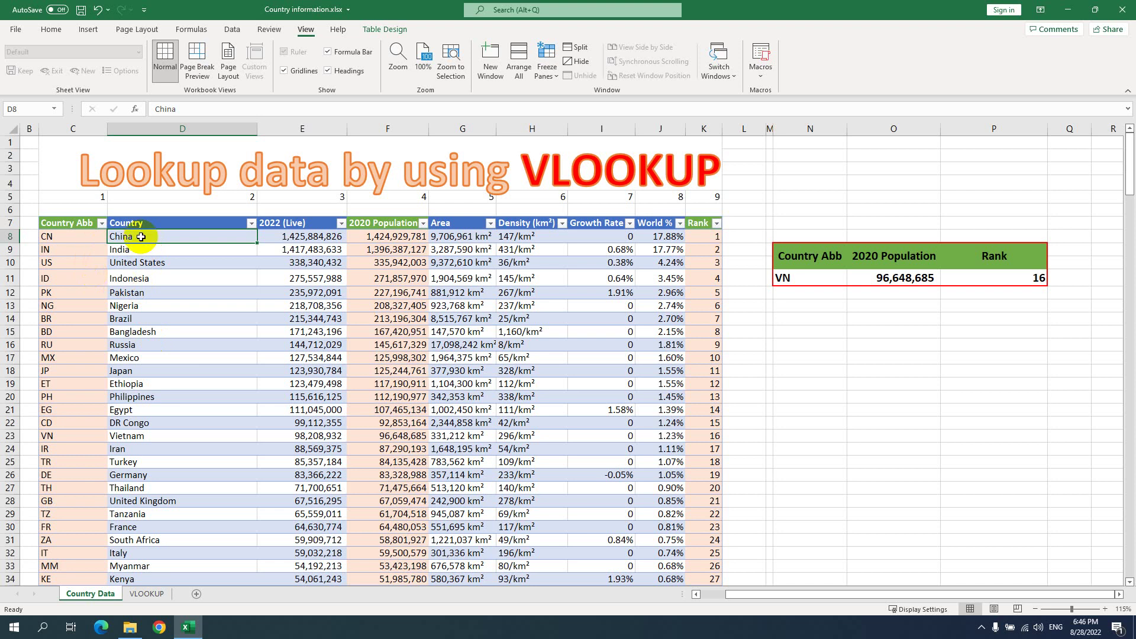
click(143, 593)
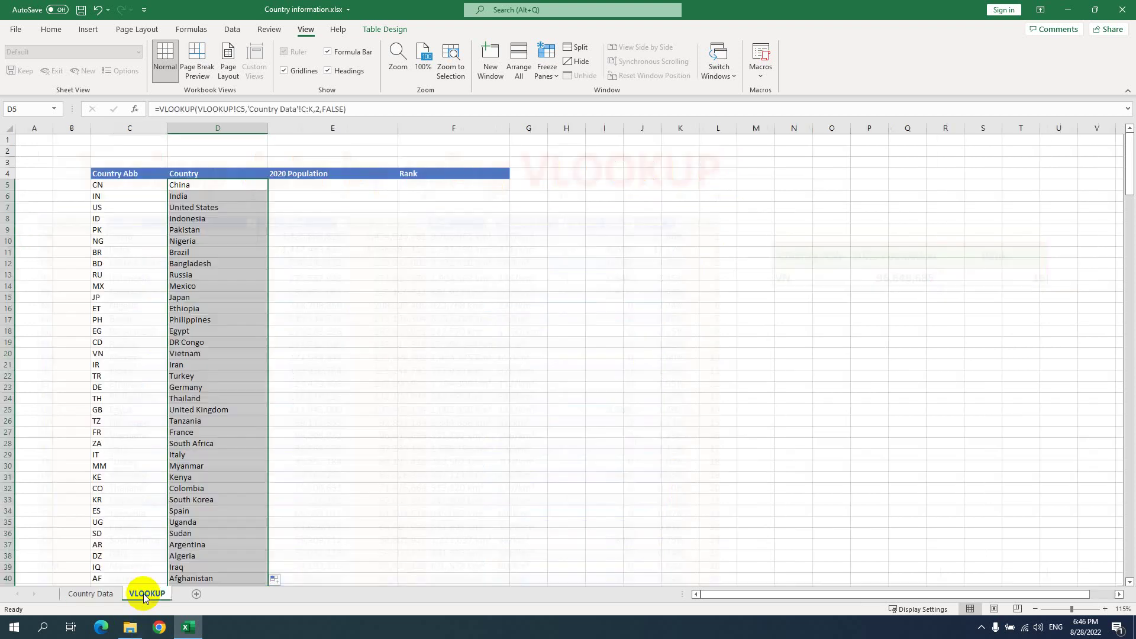
click(181, 203)
drag(181, 203, 181, 201)
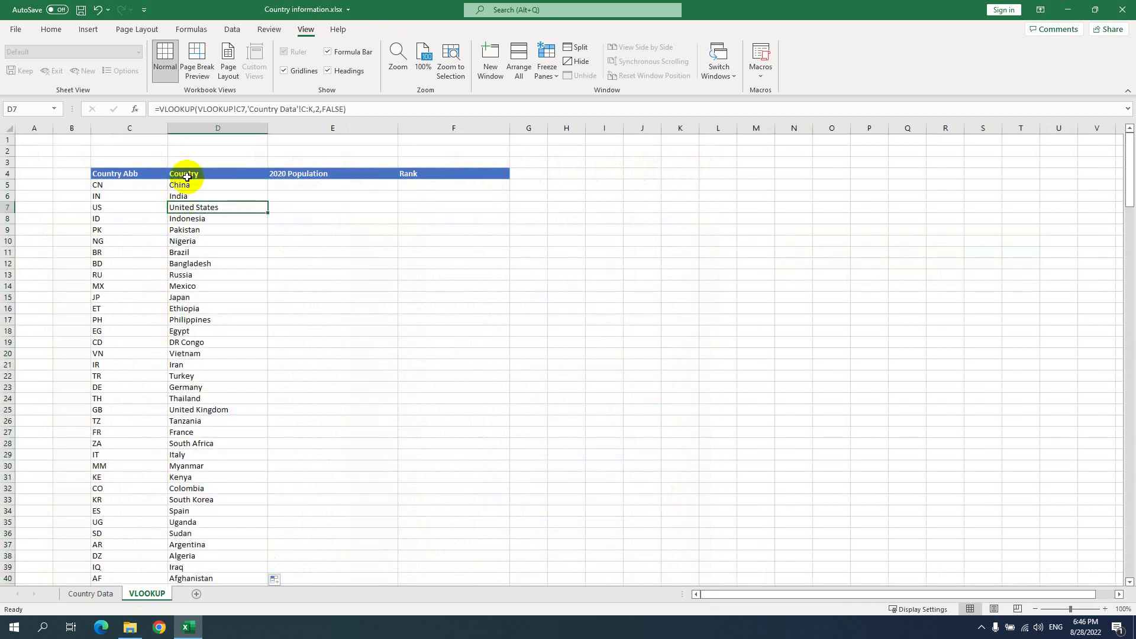
click(190, 175)
click(123, 183)
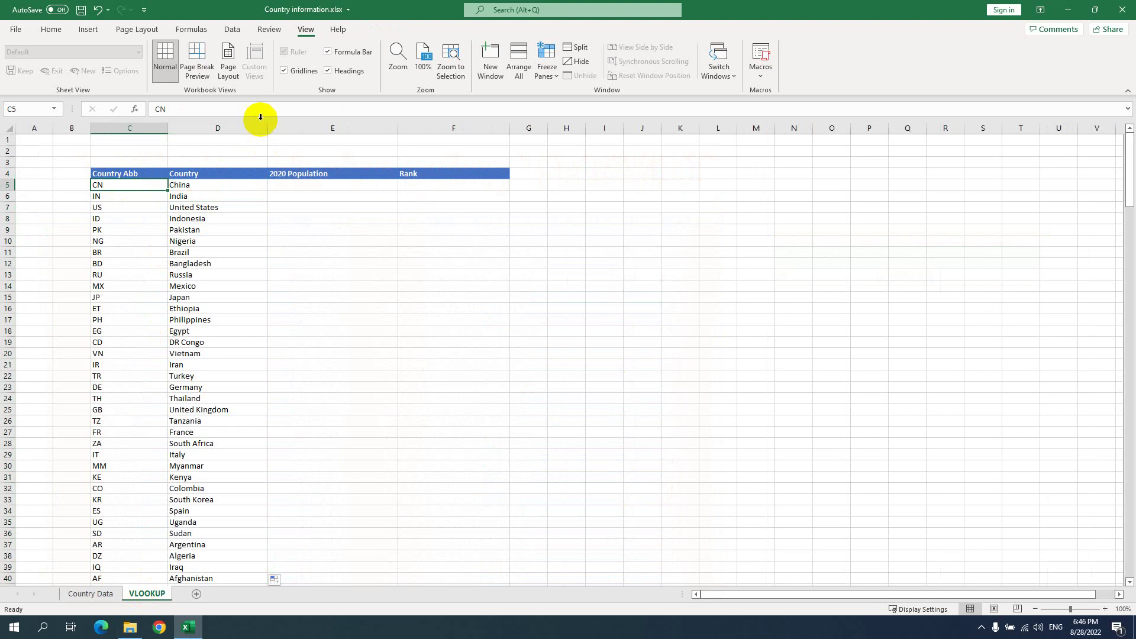
Change the column index in D5's VLOOKUP formula to 3.
click(195, 184)
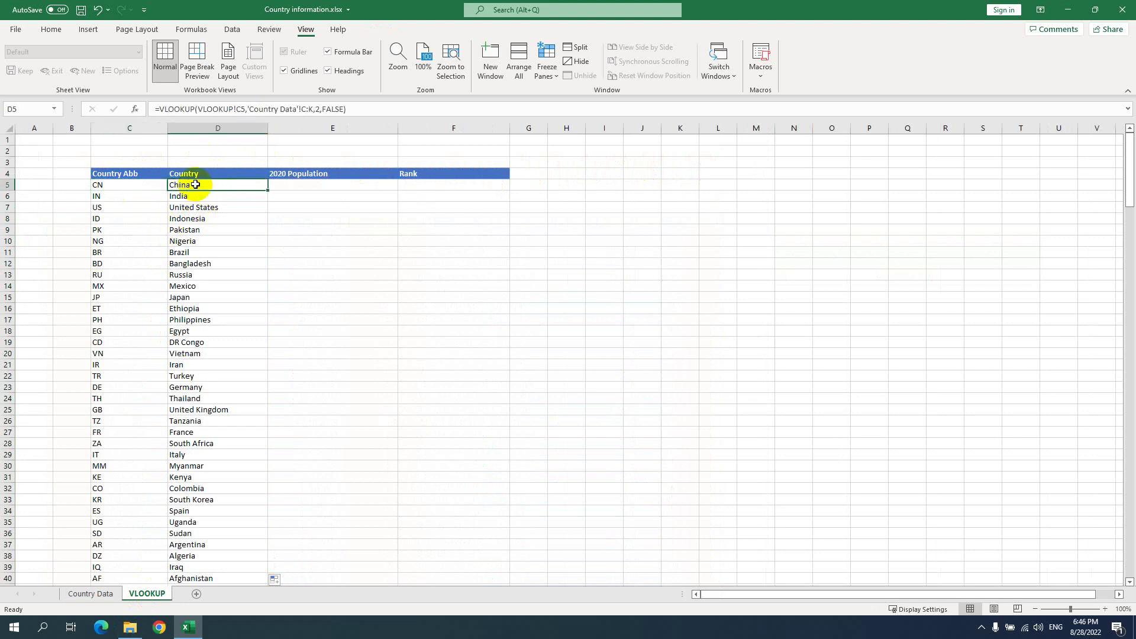
click(317, 111)
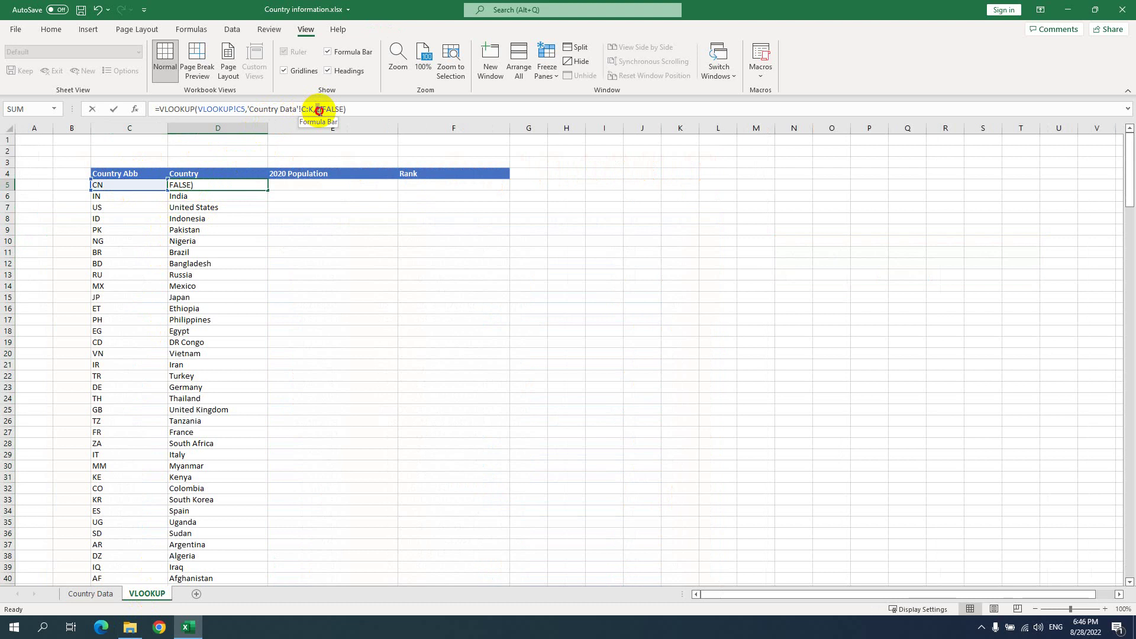
double_click(318, 111)
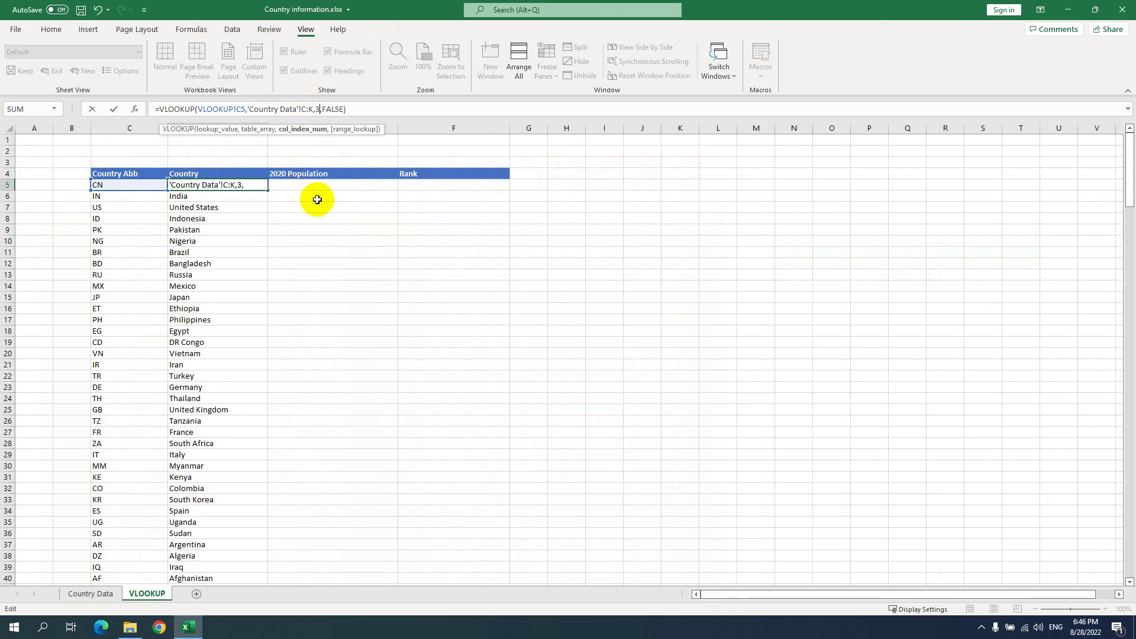
key(Return)
click(187, 184)
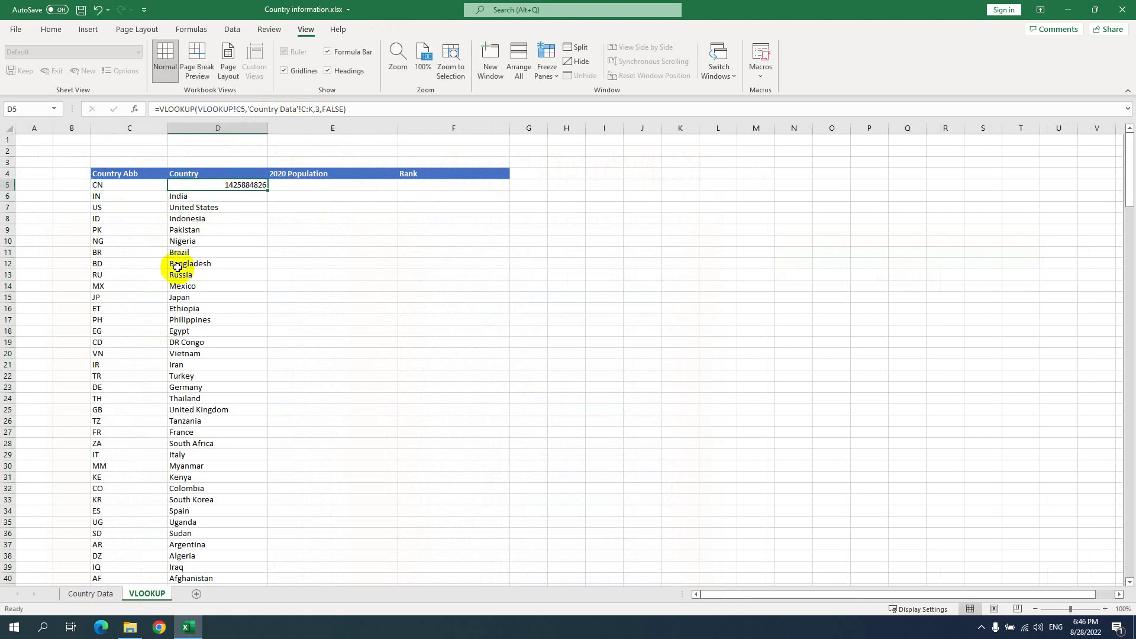
Check D5's result against China's 2022 (Live) value on the Country Data sheet.
click(90, 593)
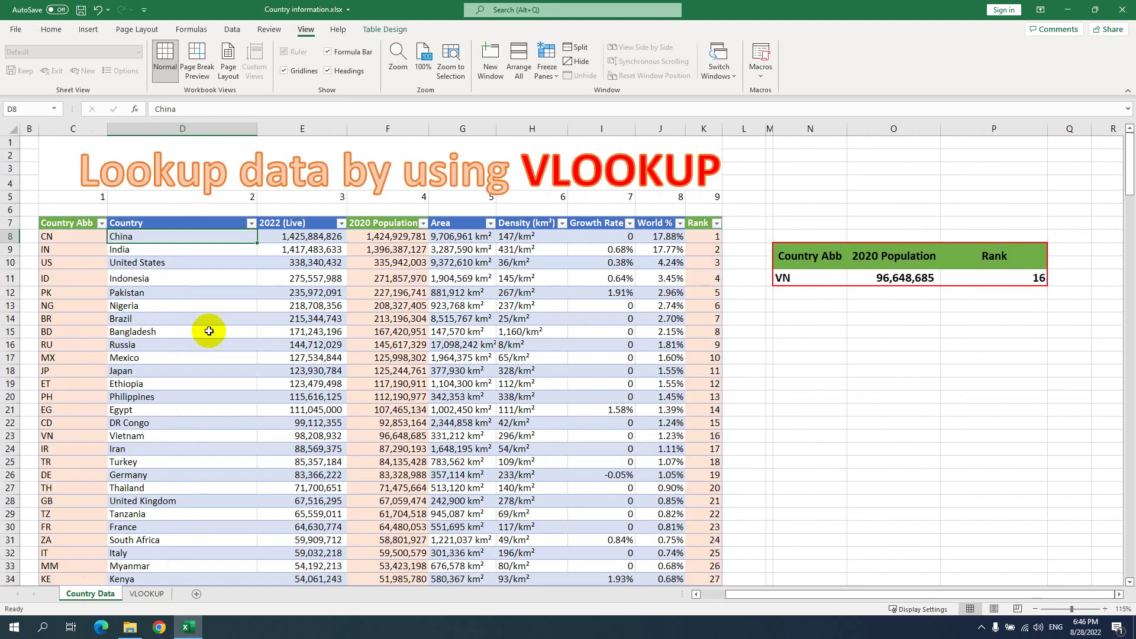
click(320, 239)
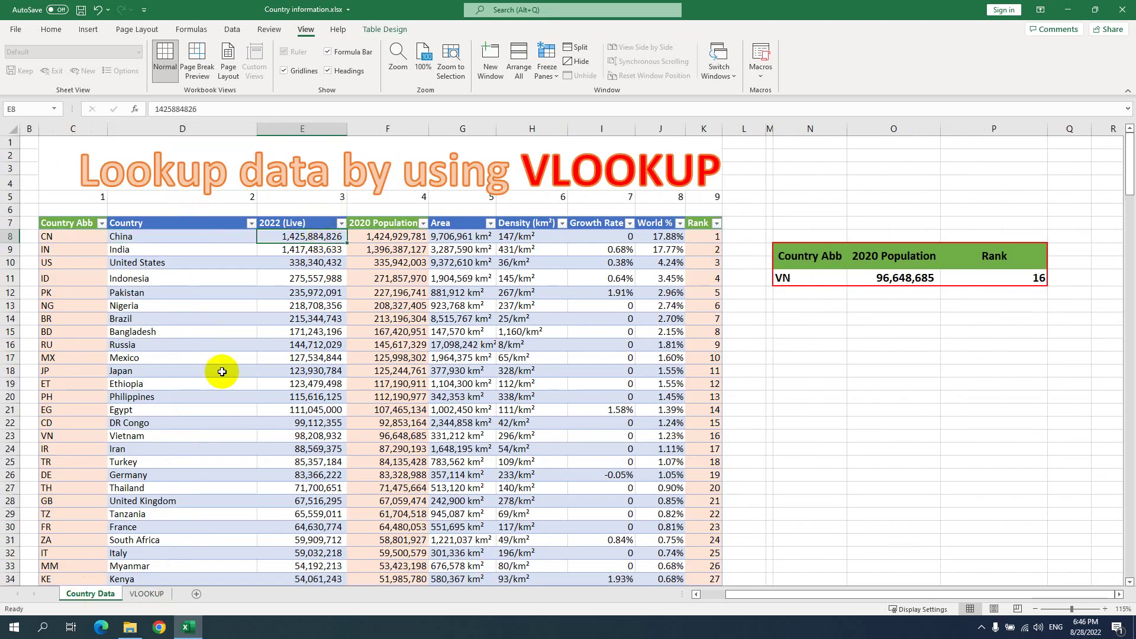
Set the column index in D5's VLOOKUP formula on the VLOOKUP sheet back to 2.
click(146, 593)
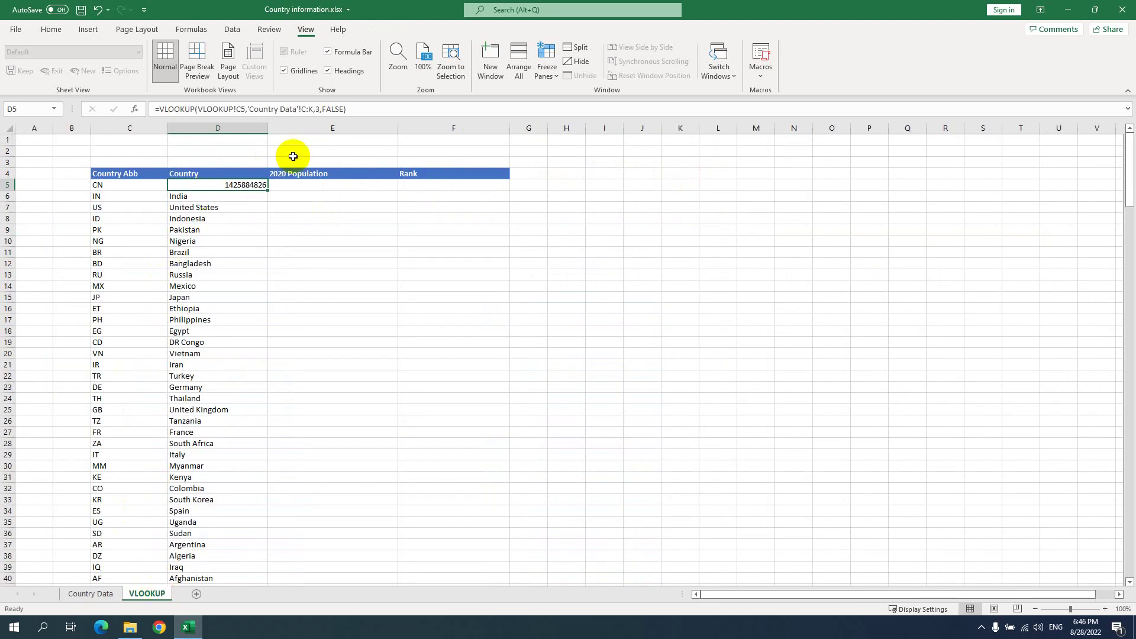
click(319, 109)
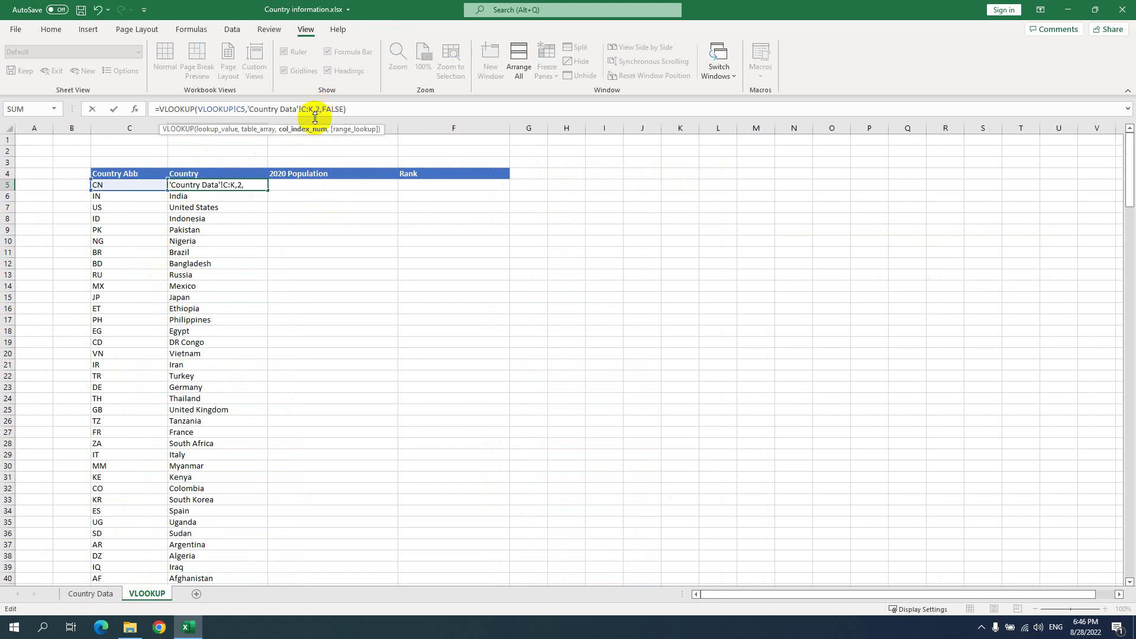
key(Return)
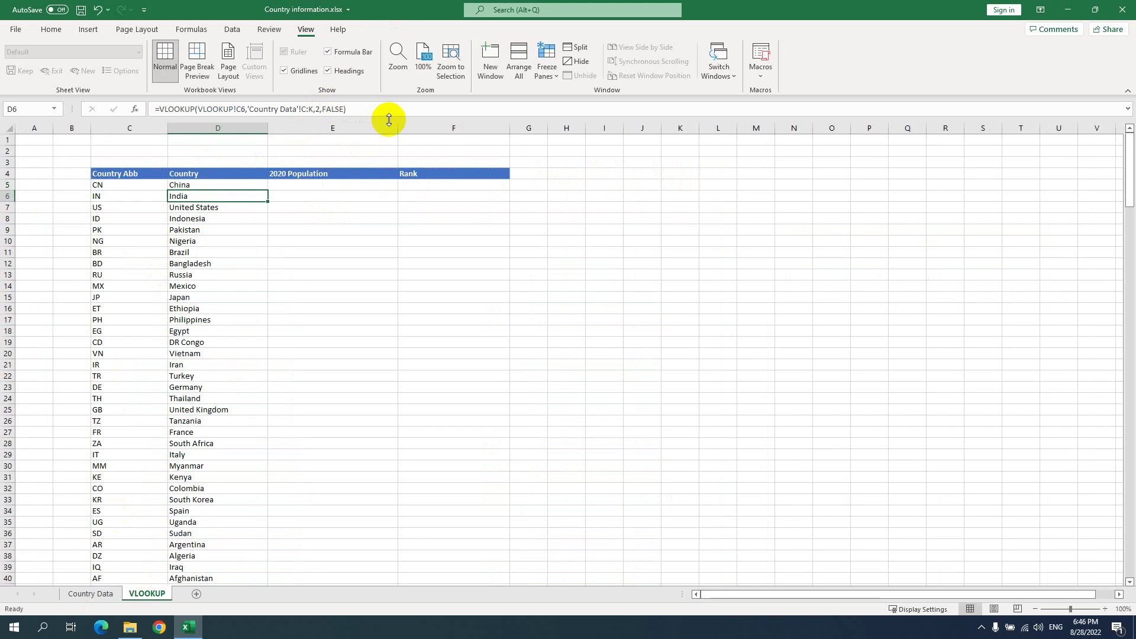
click(245, 184)
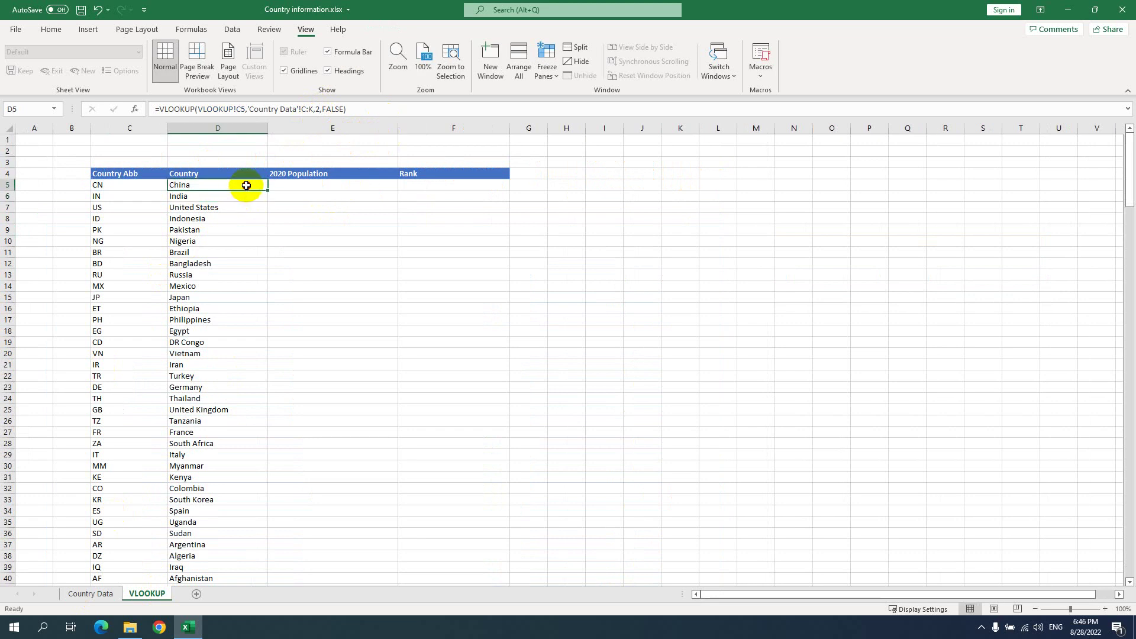
Start a VLOOKUP formula in E5 under 2020 Population with C5 as the lookup value.
click(313, 184)
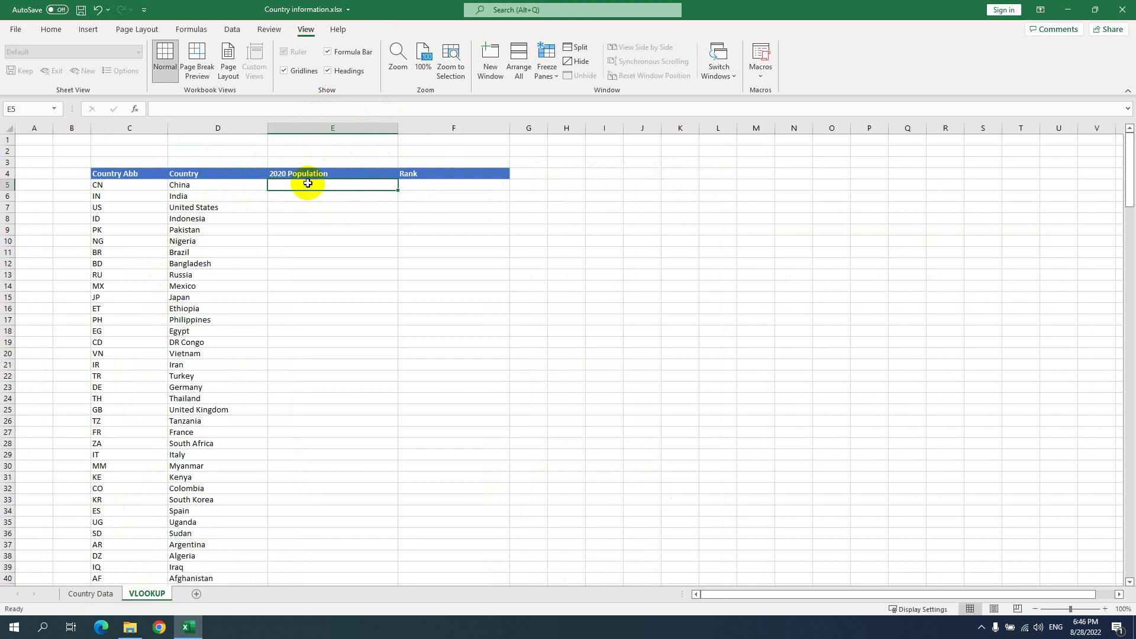
text(=)
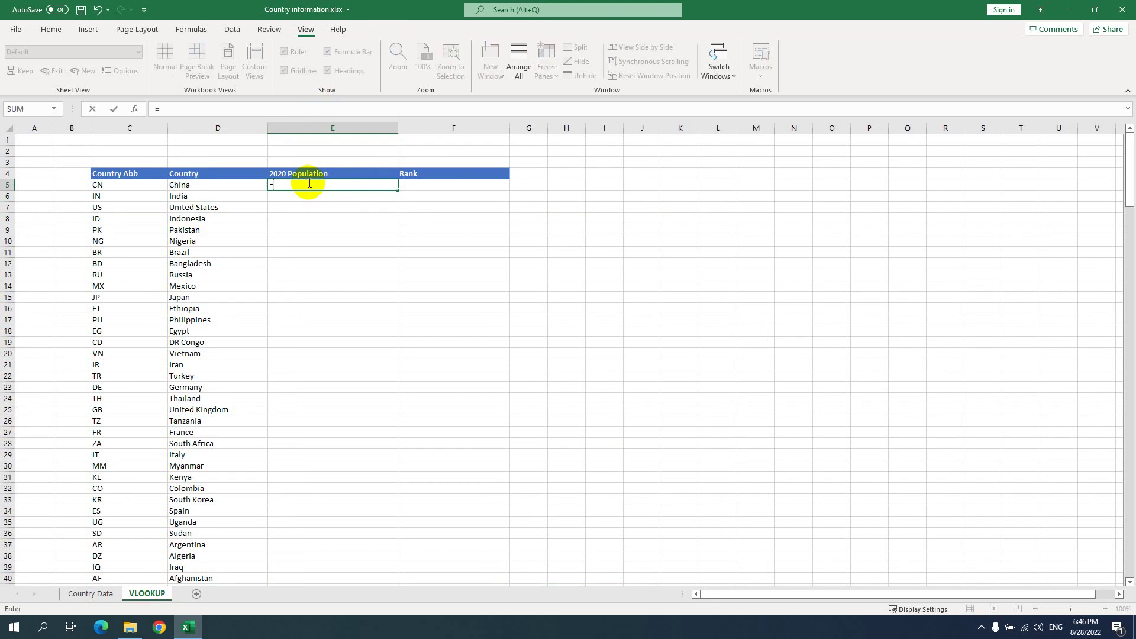
text(vlo)
key(Tab)
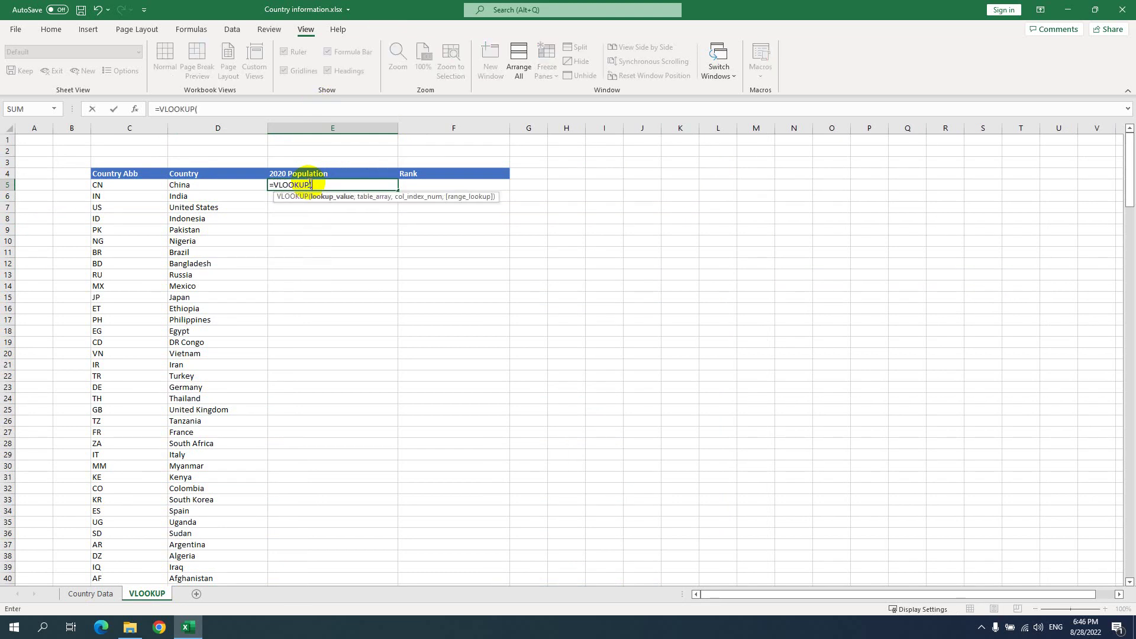
click(112, 184)
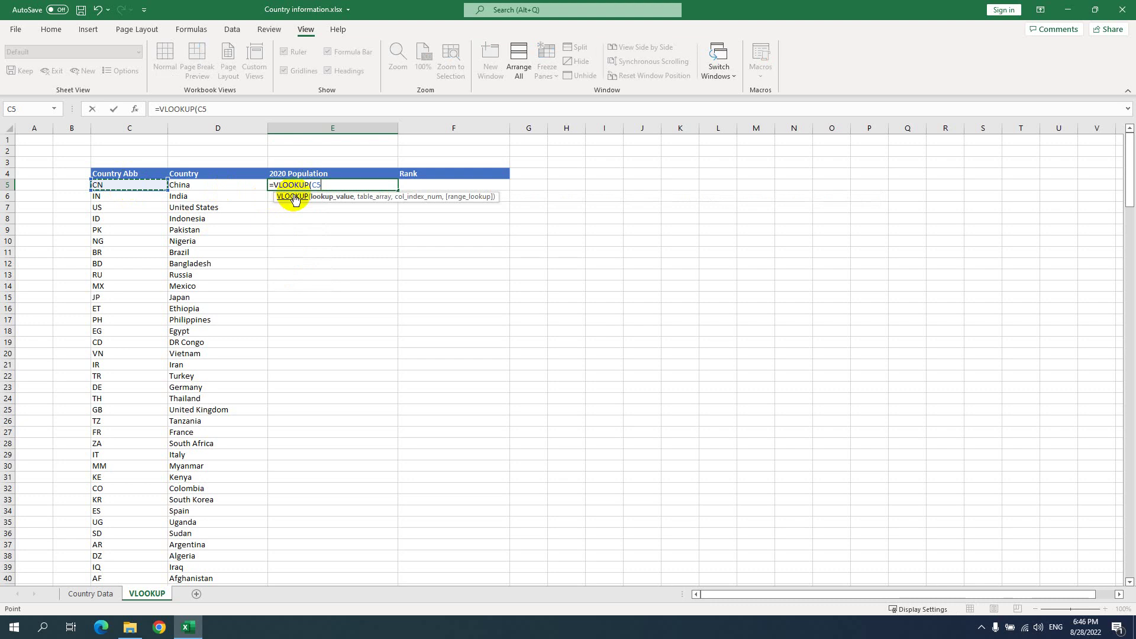
text(,)
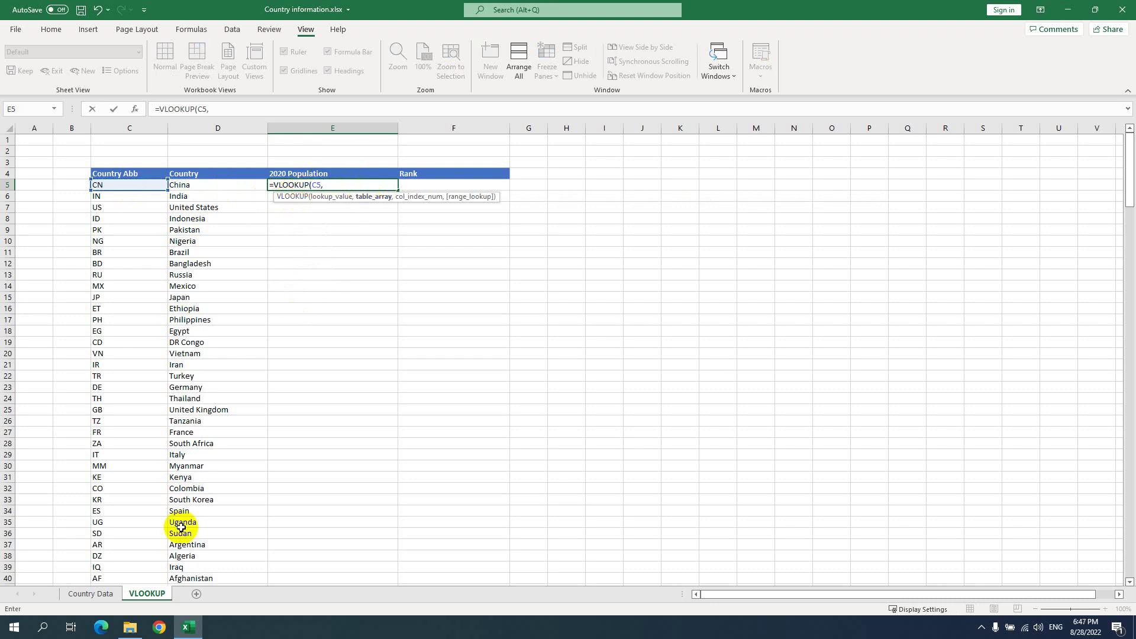
Complete E5's formula with Country Data columns C:K as the table array, column index 4 and FALSE for exact match.
click(92, 593)
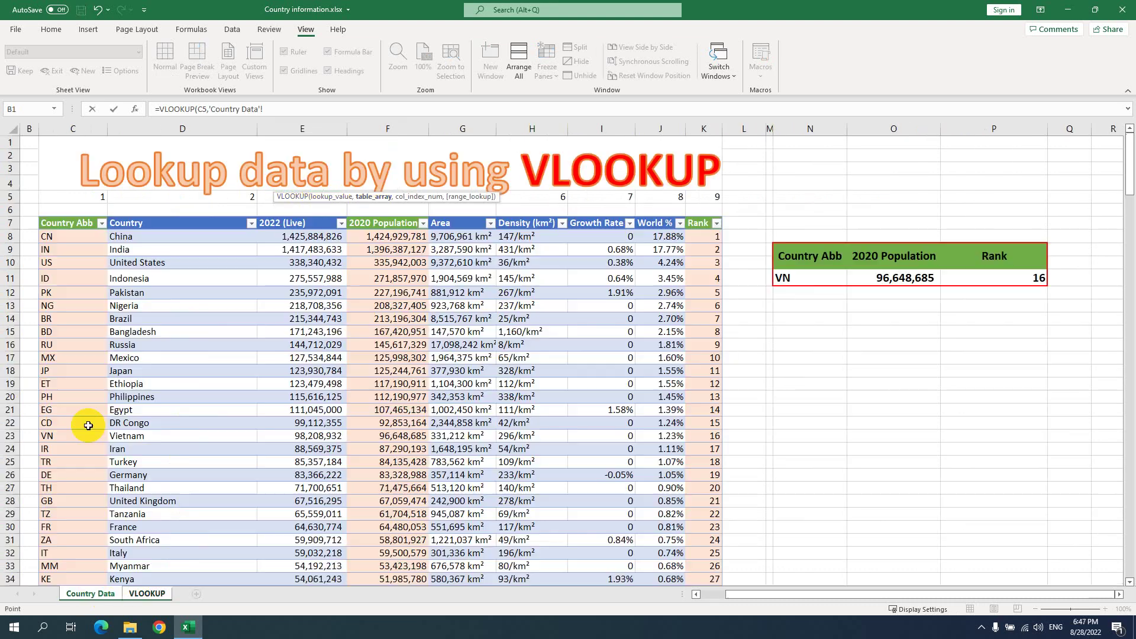
click(73, 129)
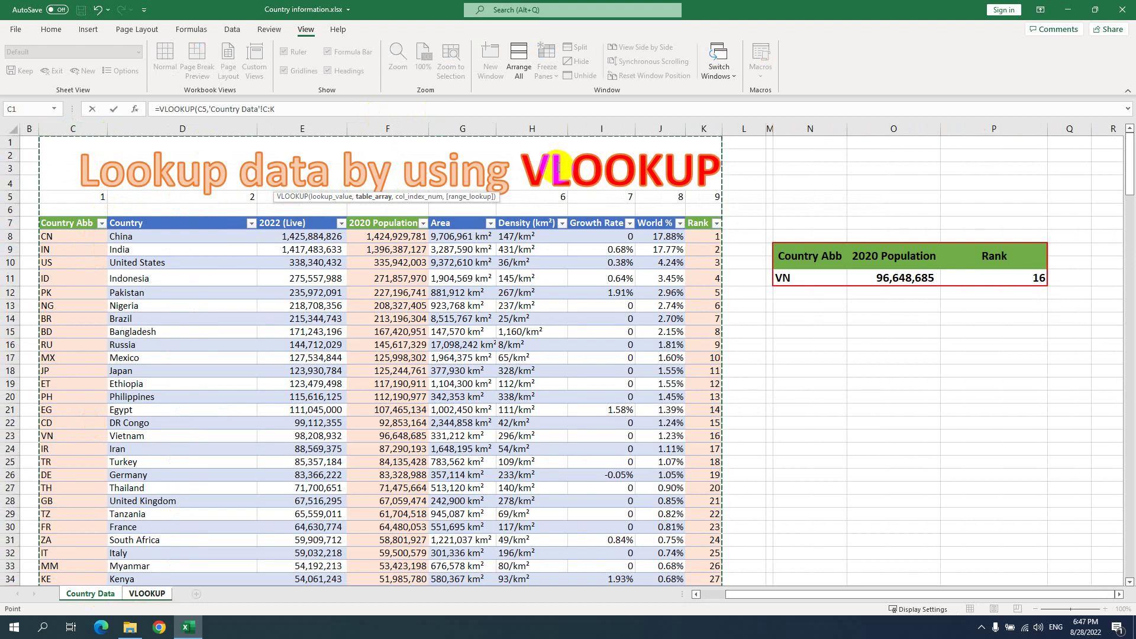
click(277, 111)
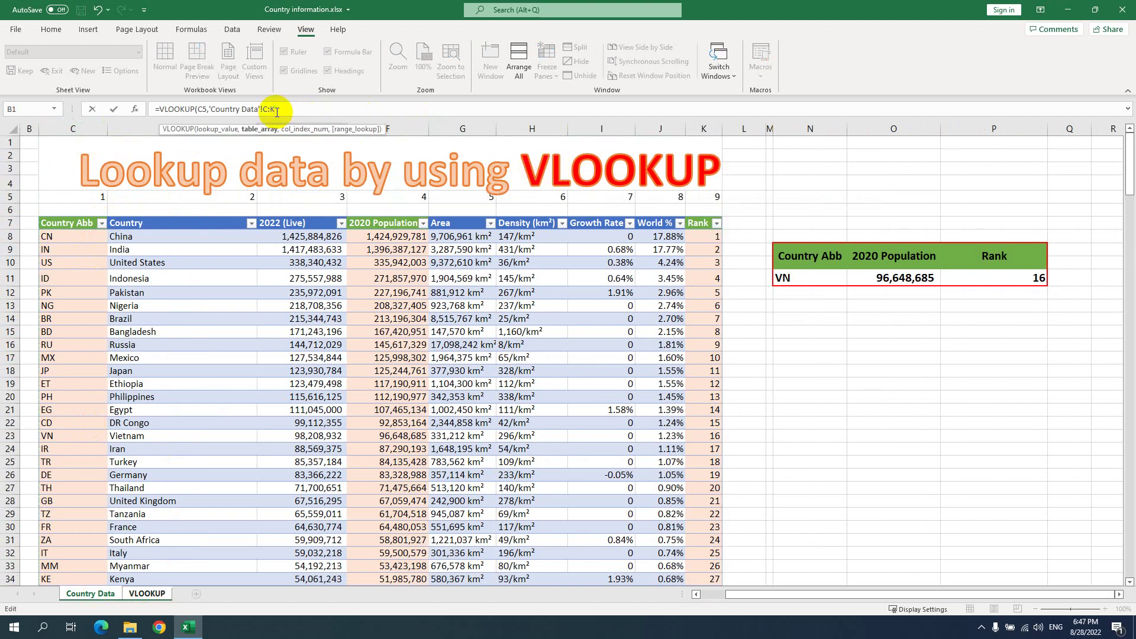
text(,)
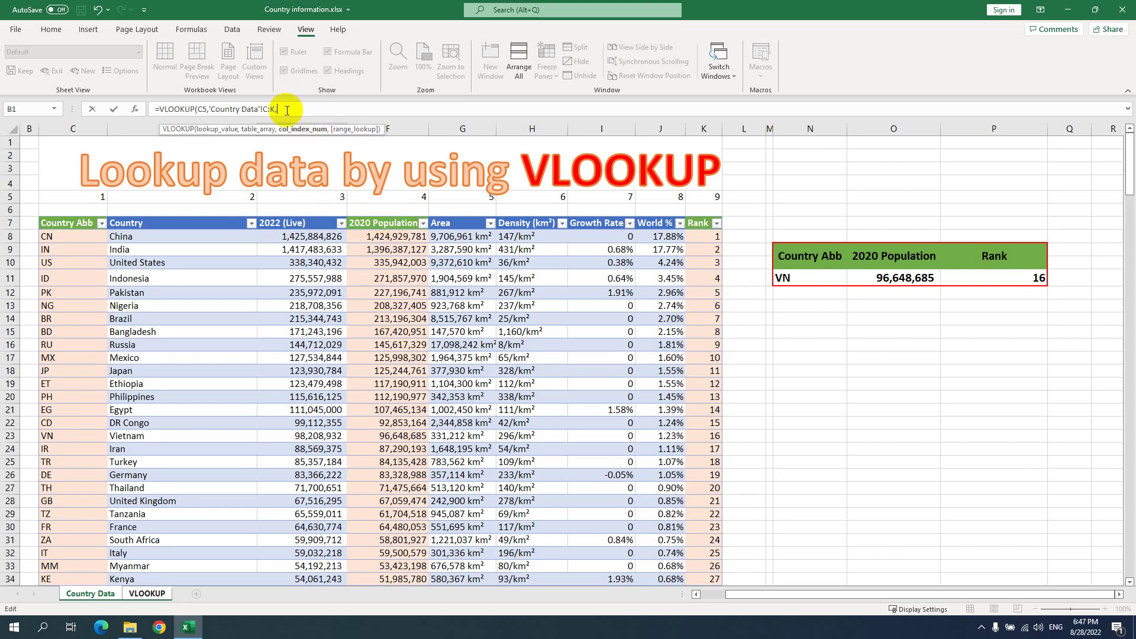
text(,)
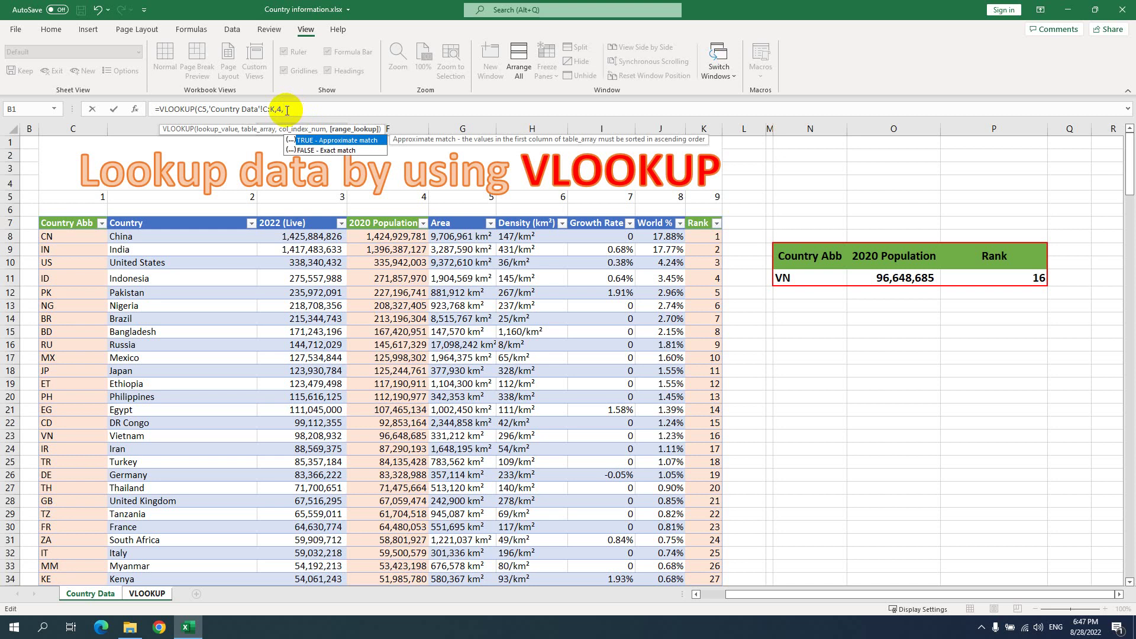
double_click(313, 151)
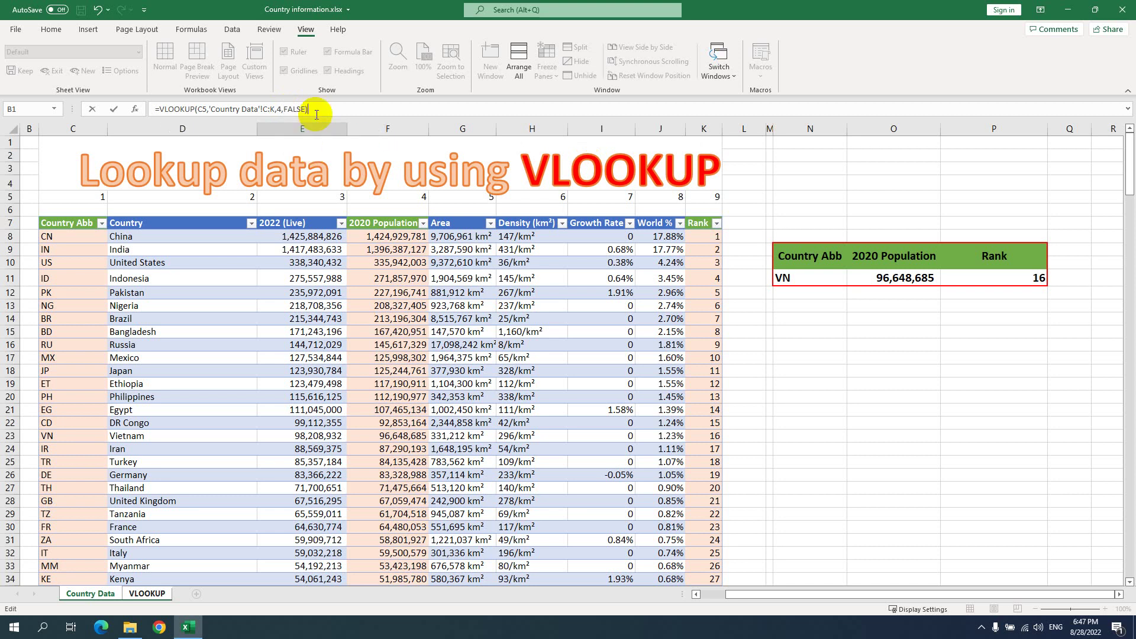
key(Return)
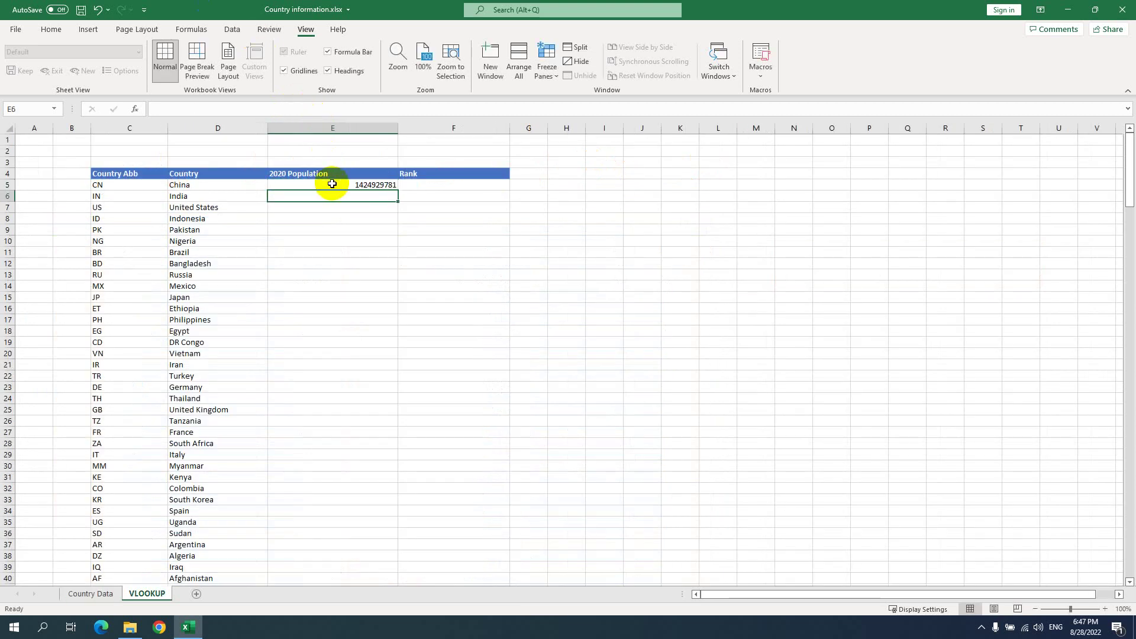
Check E5's result and number format against China's 2020 Population on the Country Data sheet.
click(332, 184)
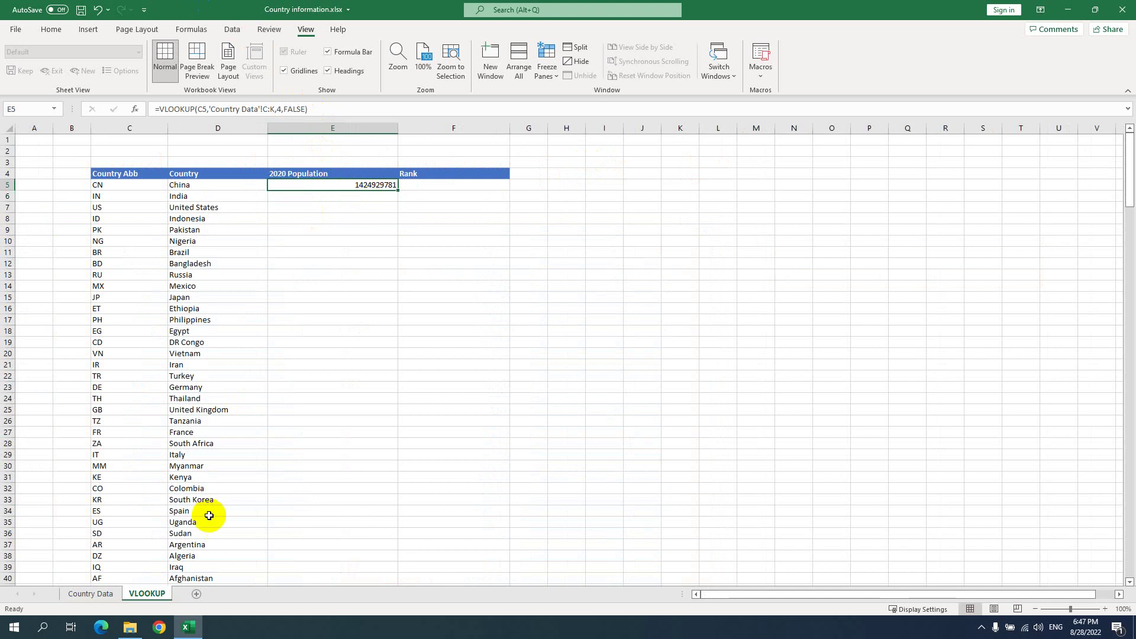
click(89, 593)
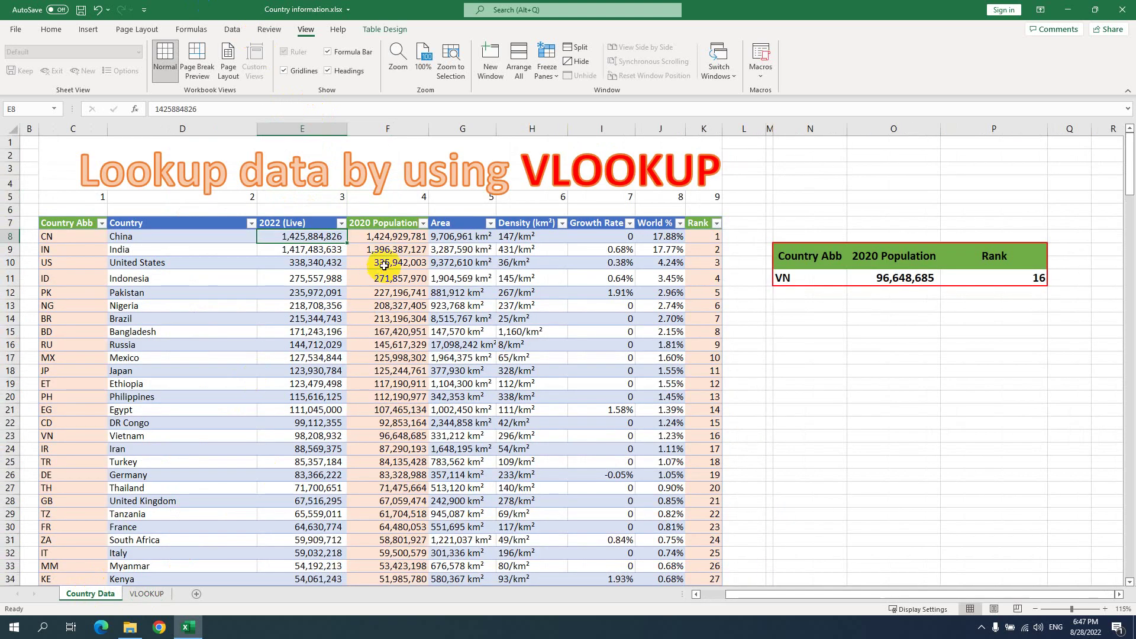
click(385, 237)
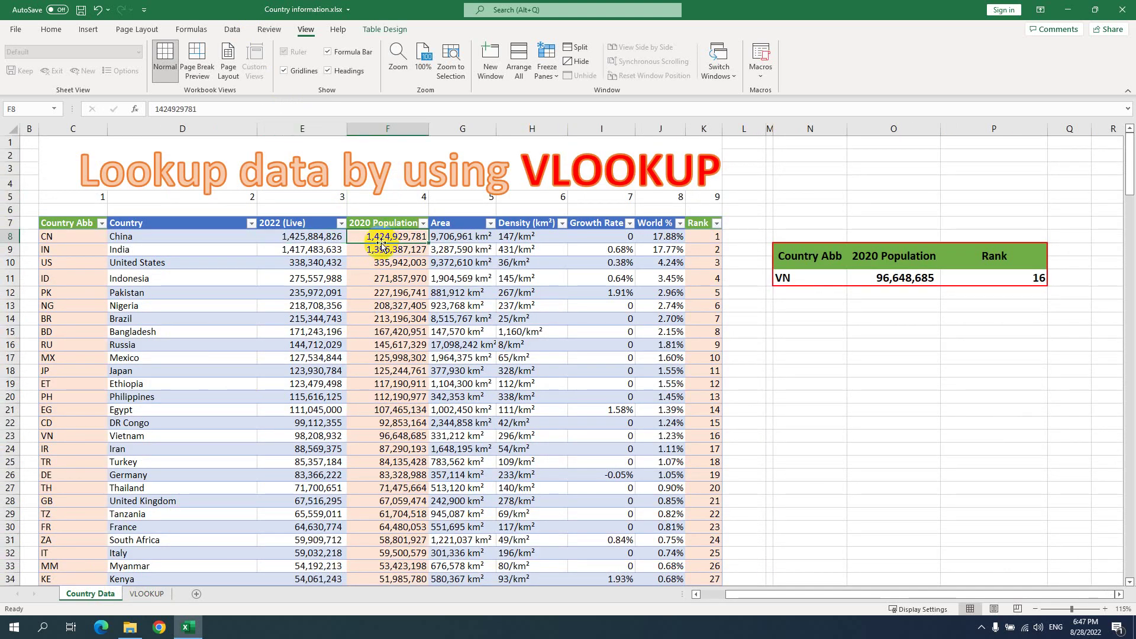
click(51, 29)
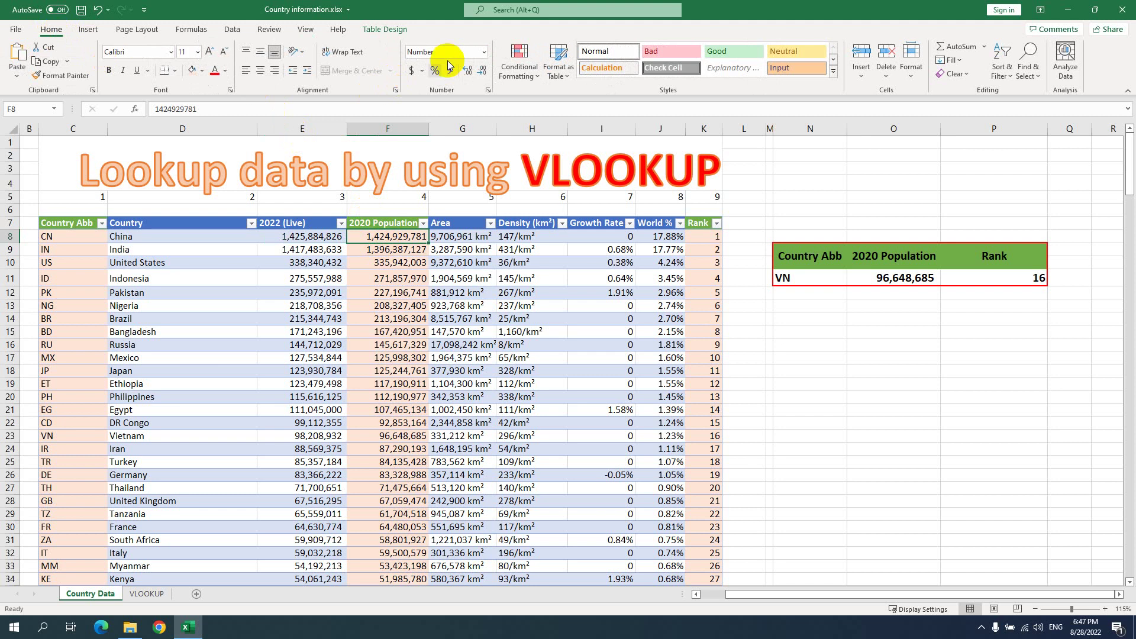
Format E5 on the VLOOKUP sheet as a number without decimals and with comma thousands separators.
click(146, 594)
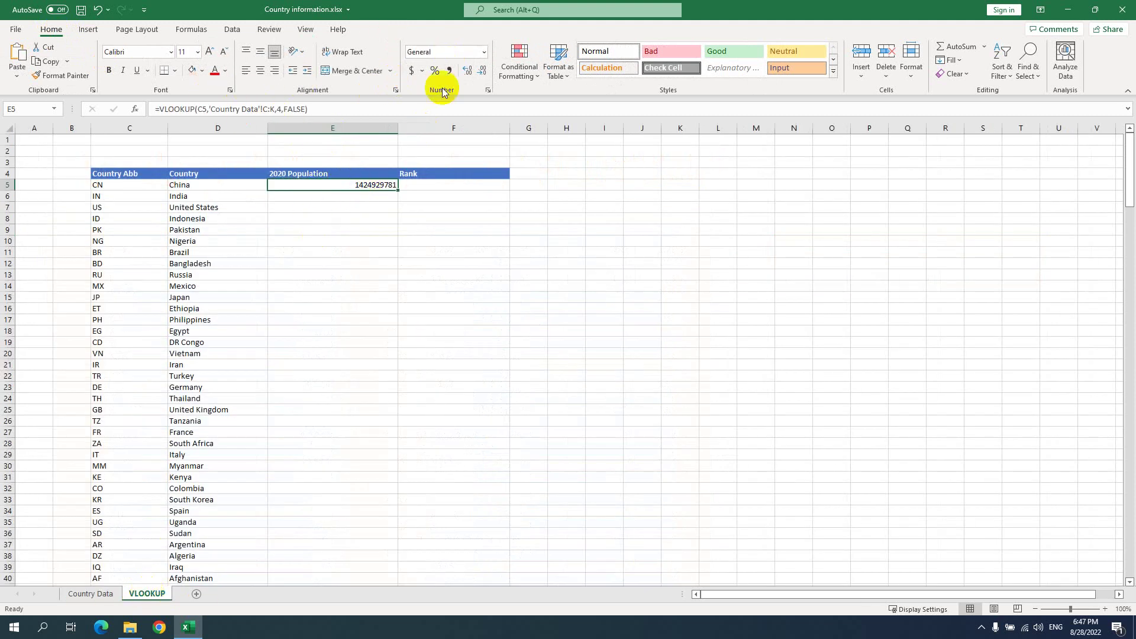
click(485, 52)
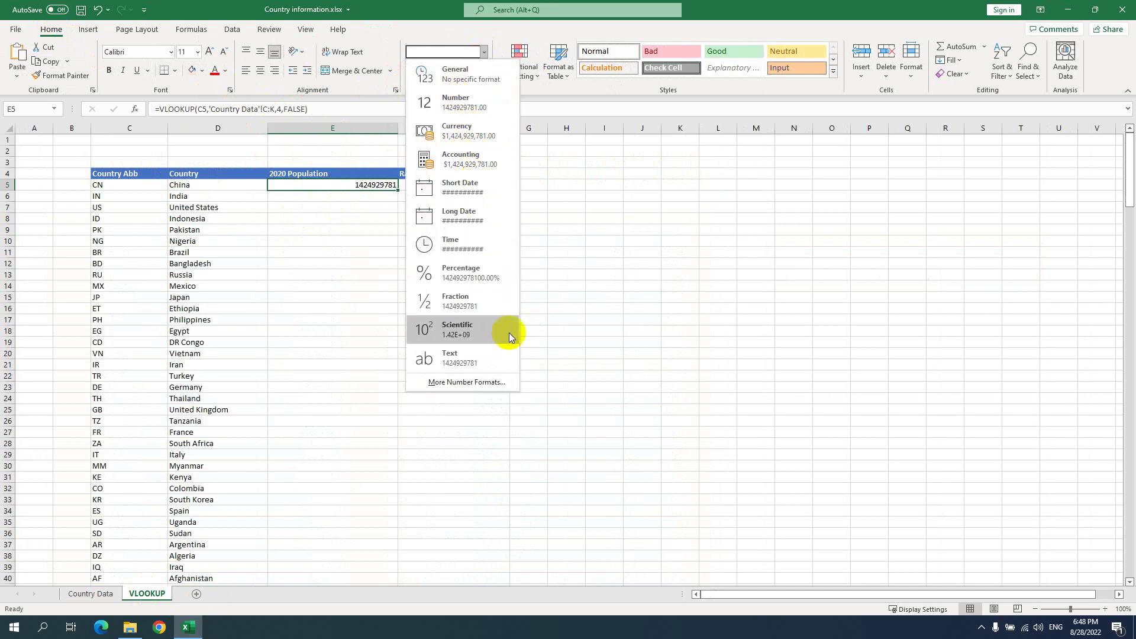
click(456, 105)
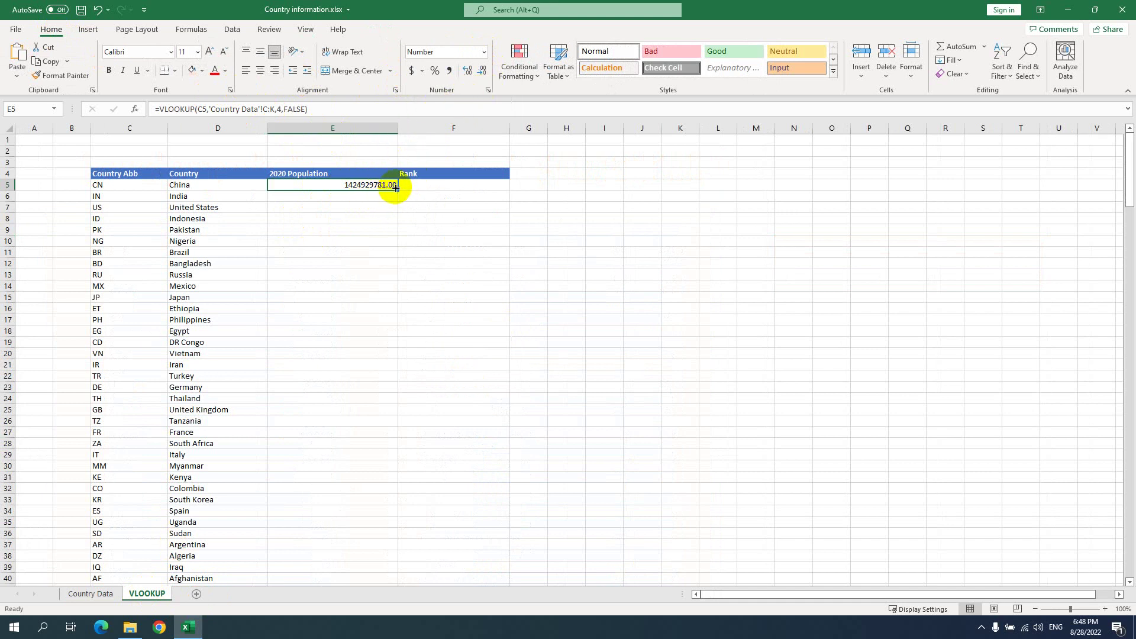
click(483, 71)
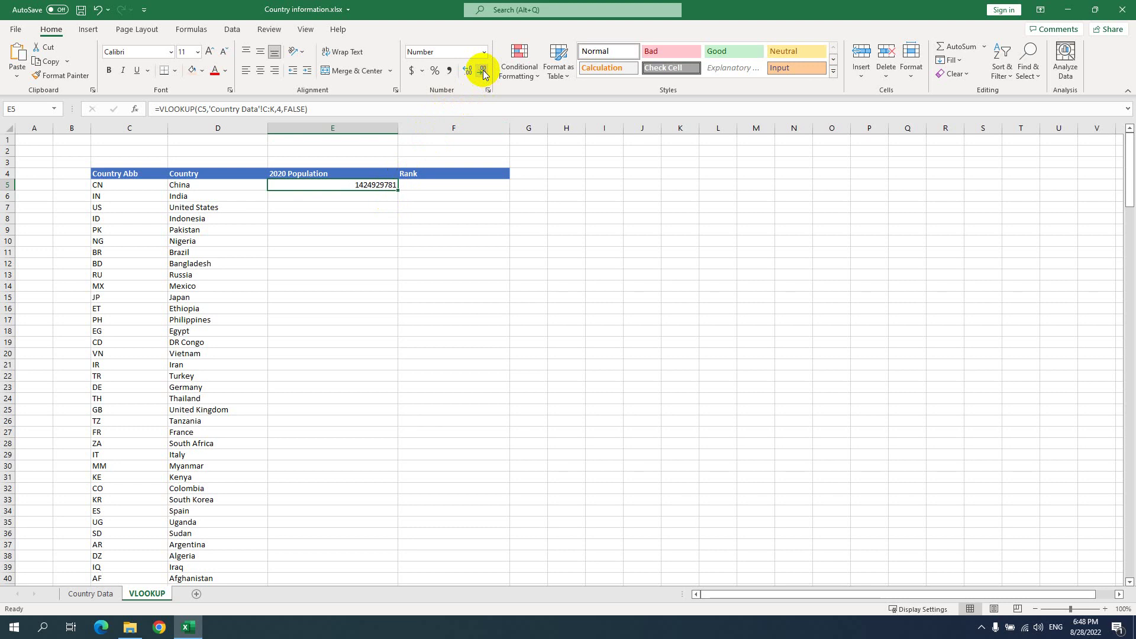
click(451, 72)
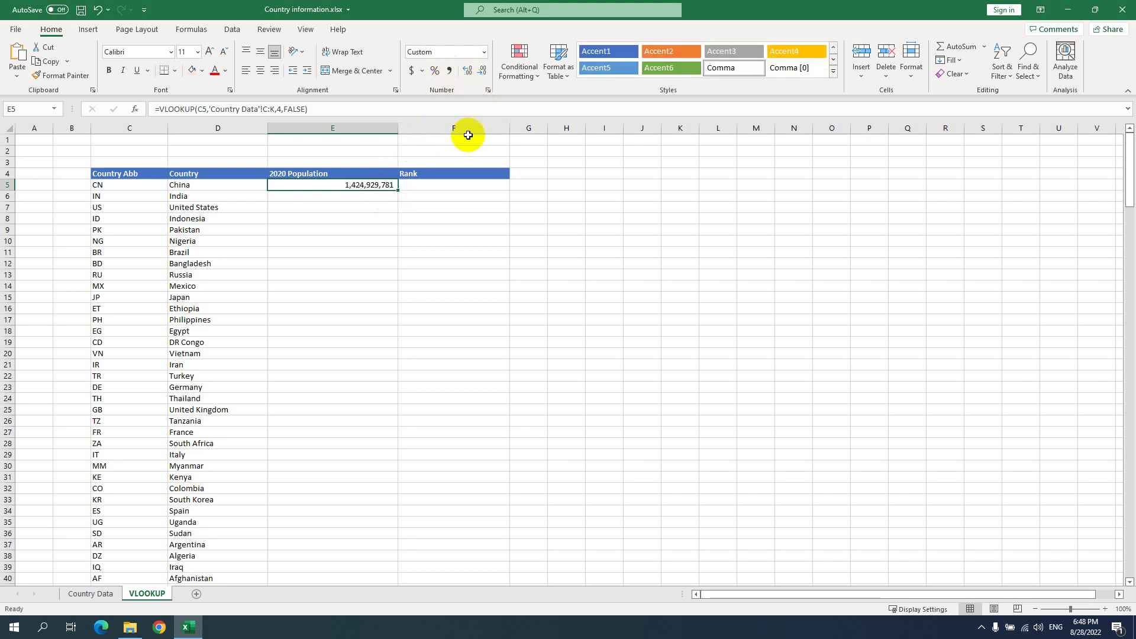
Fill E5's formula down the 2020 Population column.
click(362, 264)
click(374, 186)
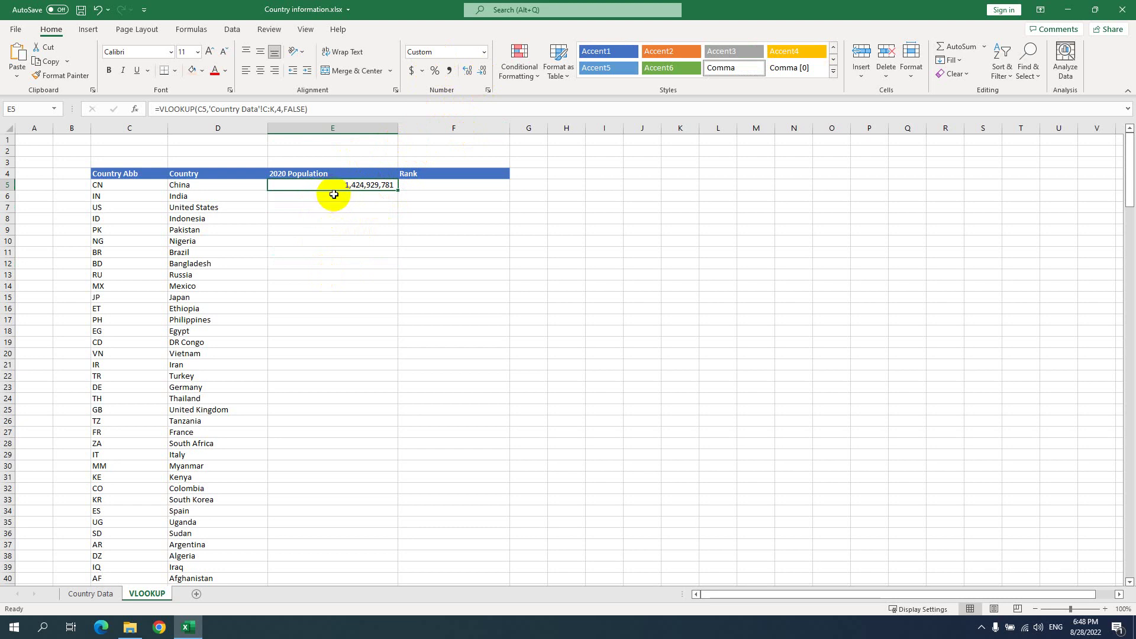
click(367, 226)
click(328, 187)
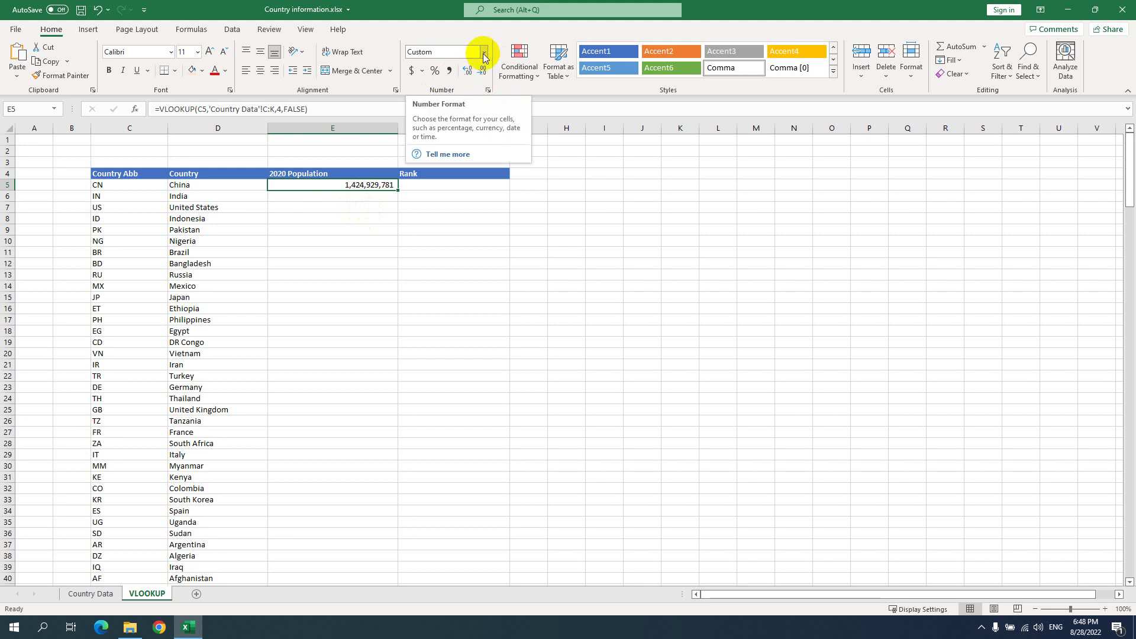
click(355, 208)
click(387, 186)
double_click(397, 190)
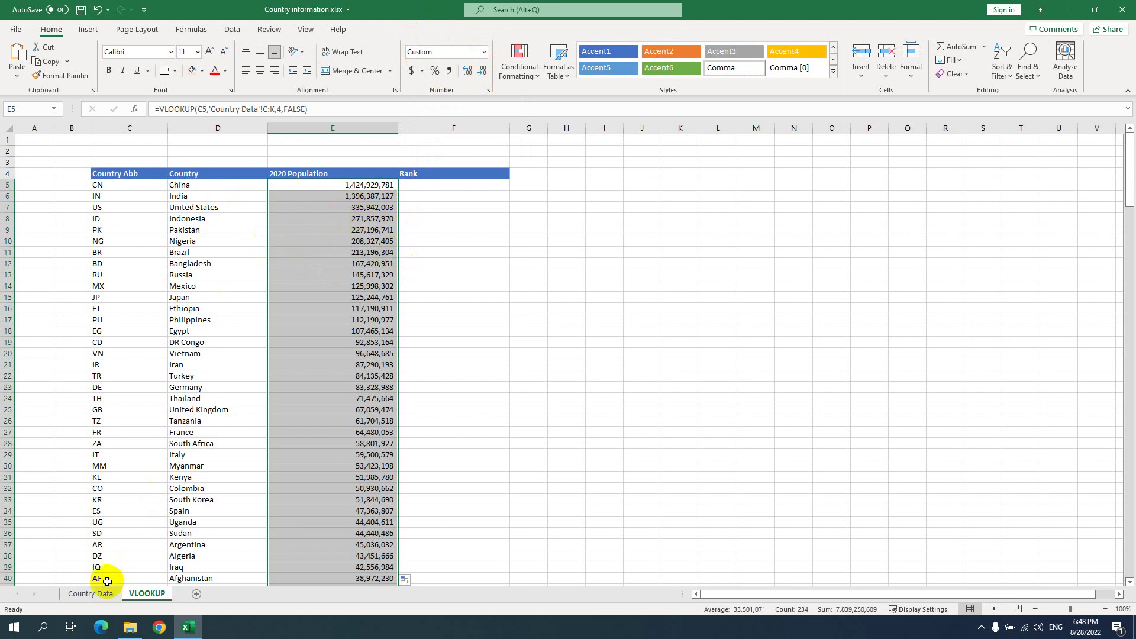
Compare the filled 2020 Population values, such as Pakistan's, with the matching rows on the Country Data sheet.
click(93, 594)
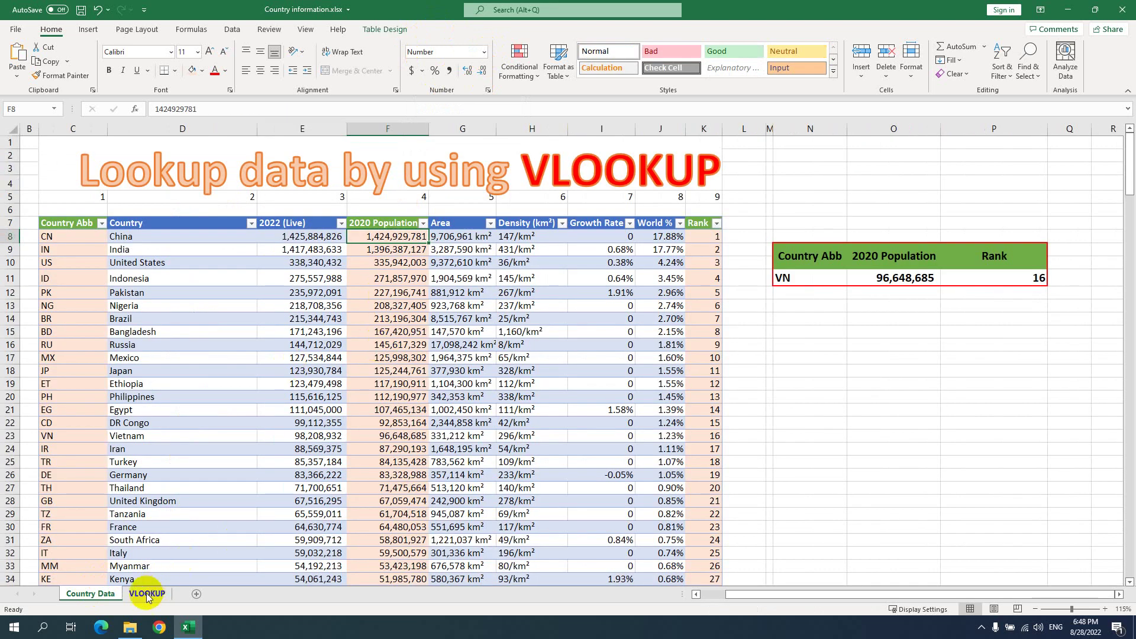
click(147, 593)
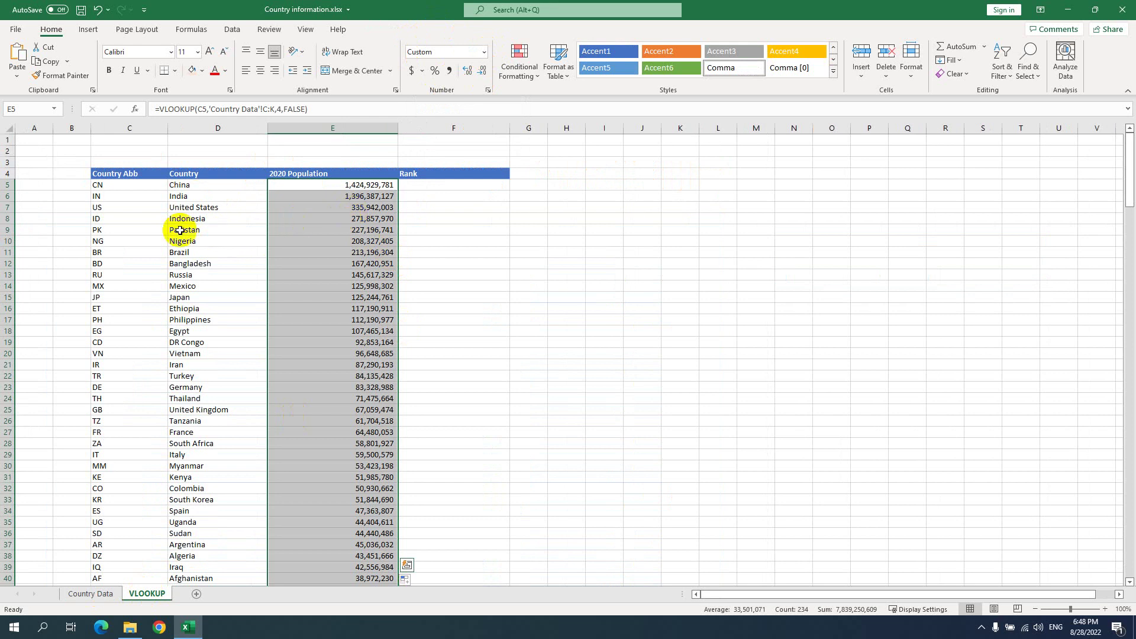
click(118, 220)
click(334, 217)
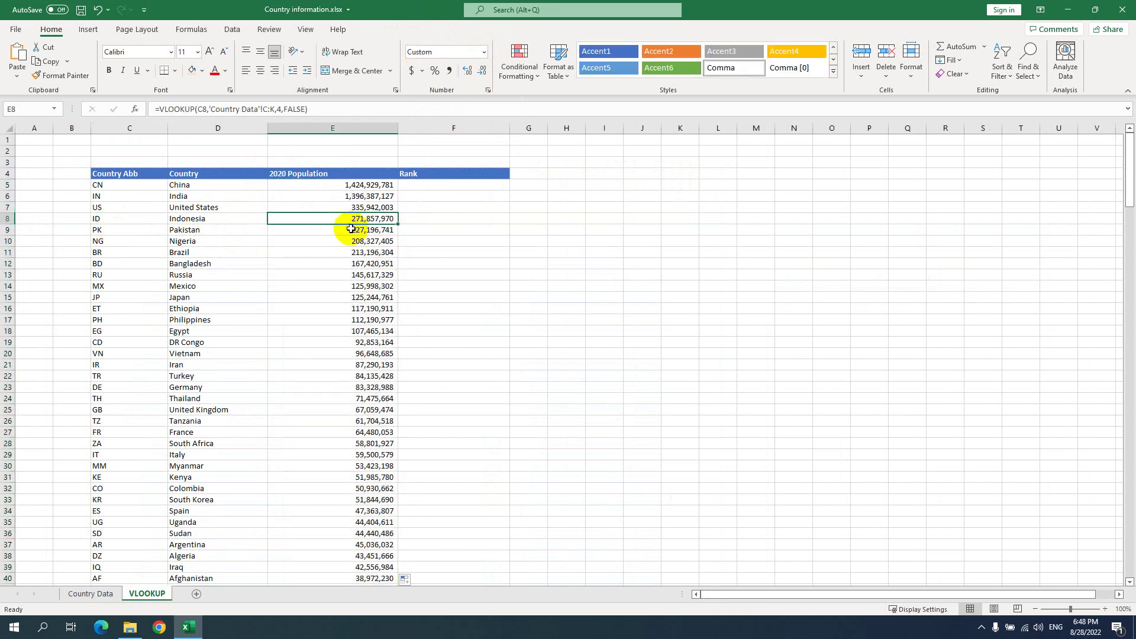
click(351, 228)
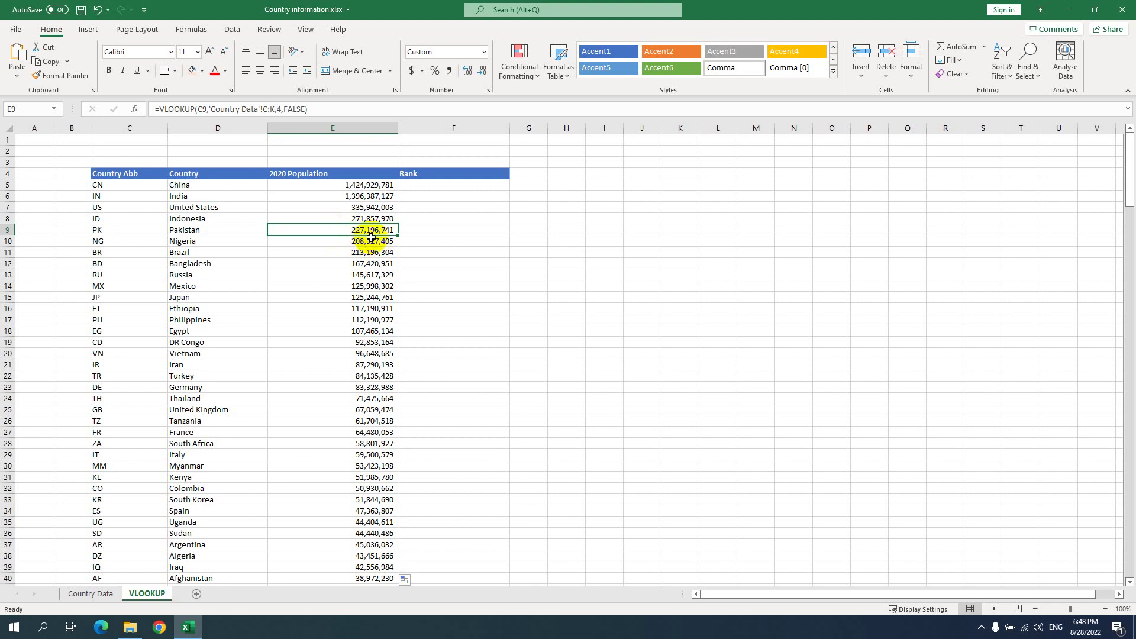
click(91, 593)
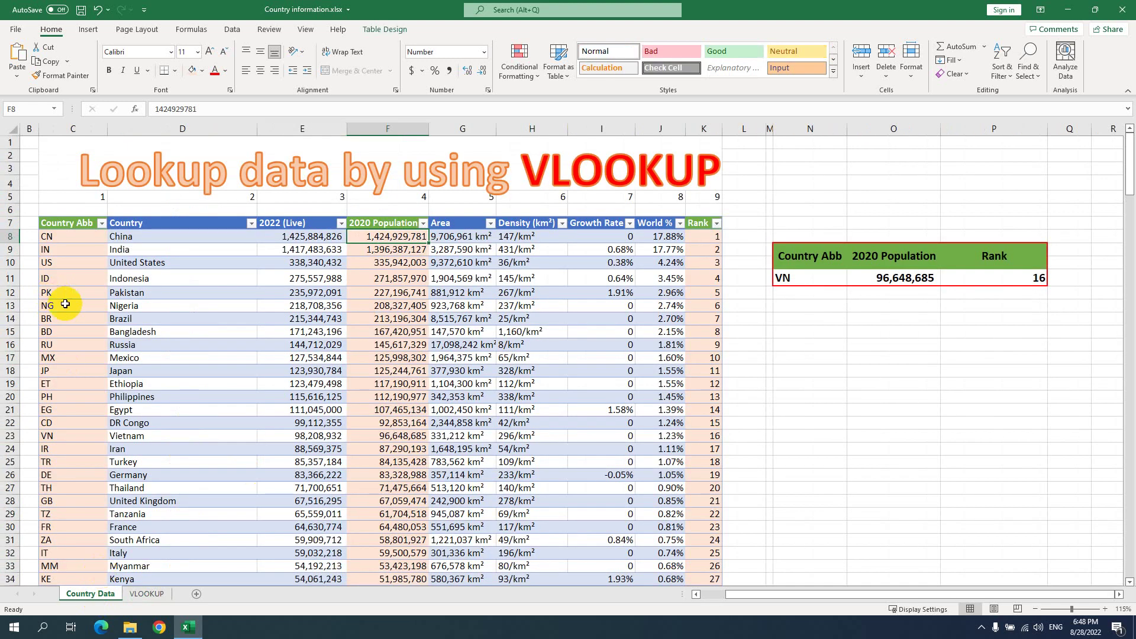
click(391, 296)
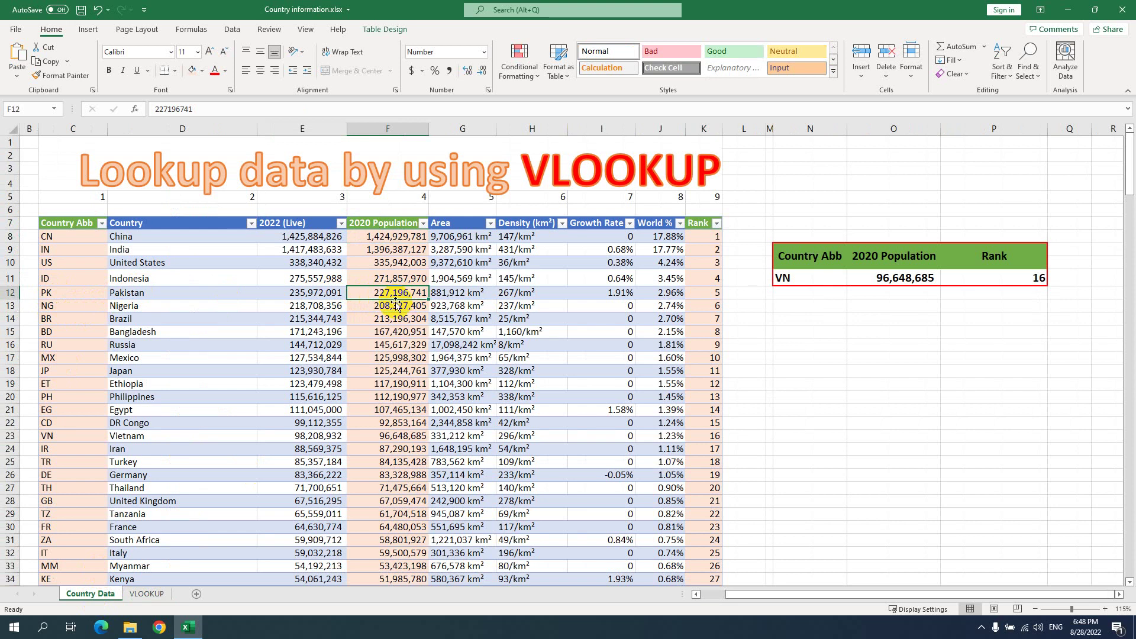
click(143, 594)
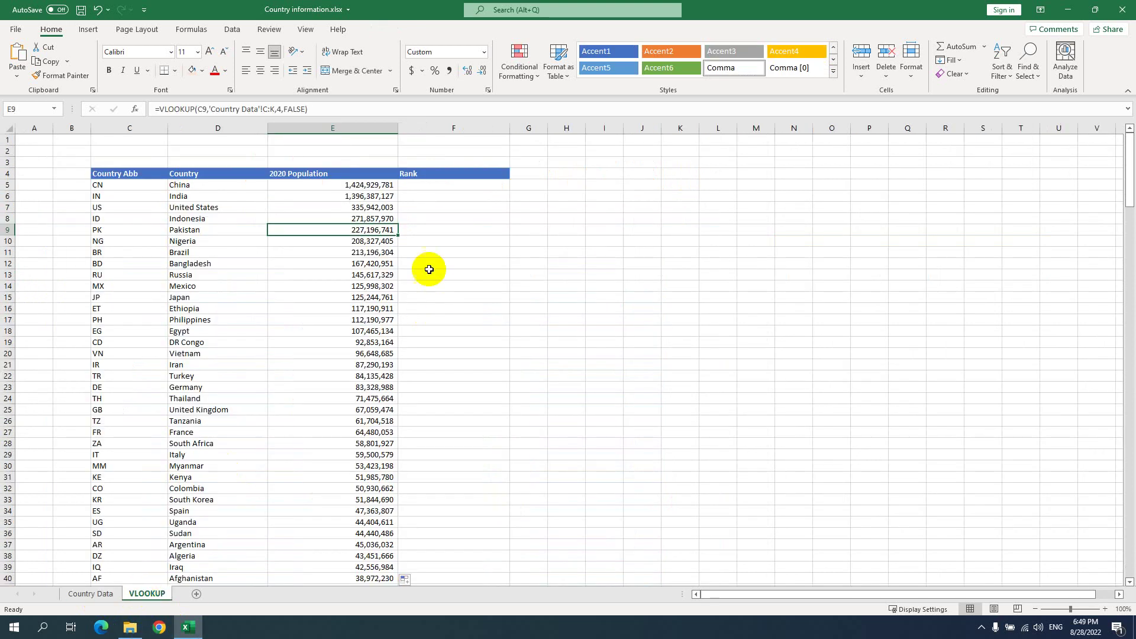
Copy the full VLOOKUP formula text from E5 for reuse in the Rank column.
click(432, 187)
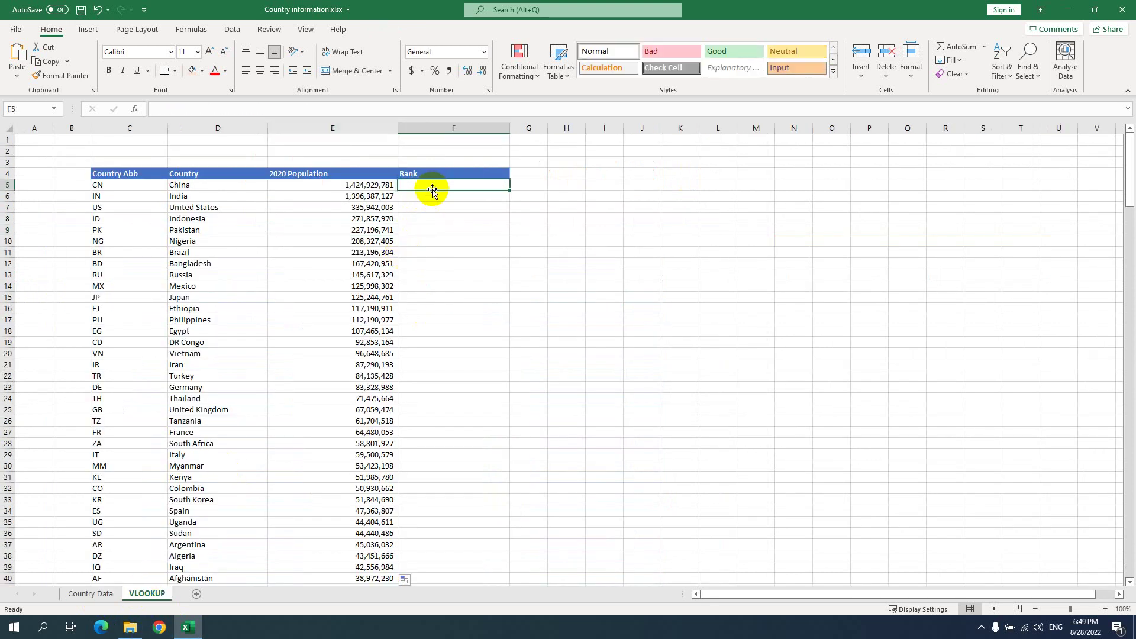
double_click(434, 185)
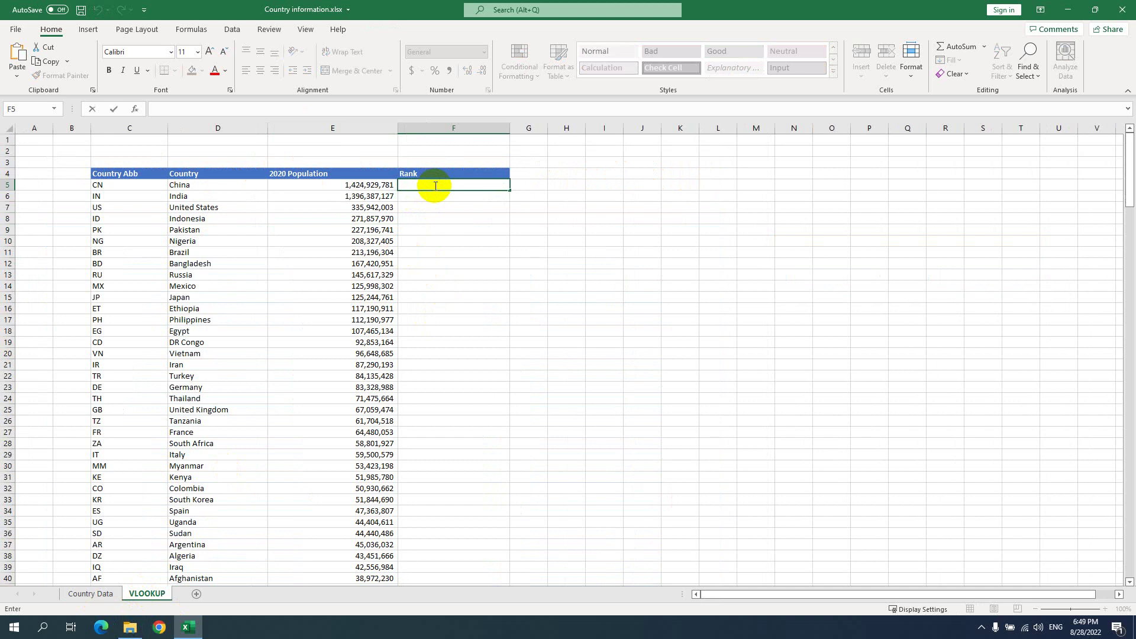
click(365, 185)
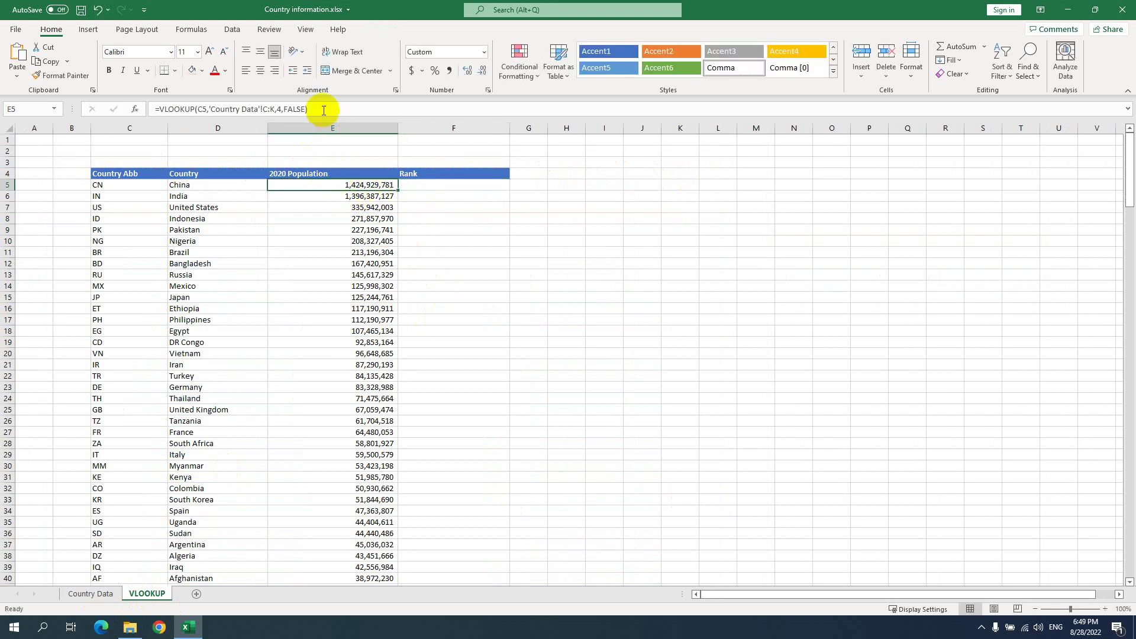
drag(321, 110, 156, 104)
key(ctrl+c)
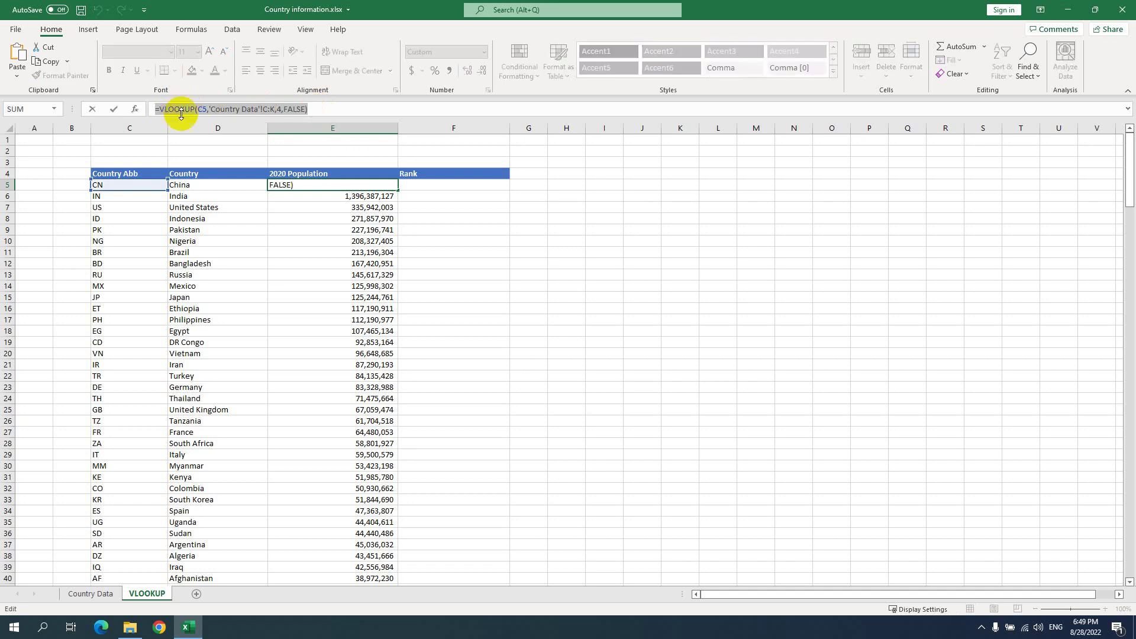
text(=)
click(435, 185)
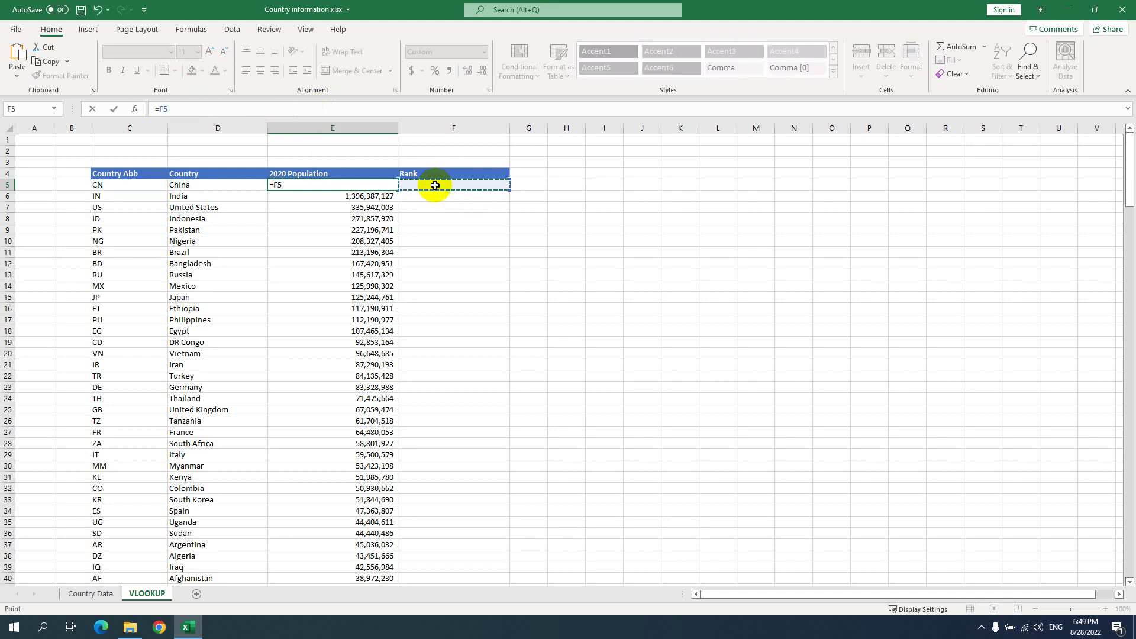
key(Escape)
Enter the copied formula =VLOOKUP(C5,'Country Data'!C:K,4,FALSE) in F5, the first Rank cell.
key(Right)
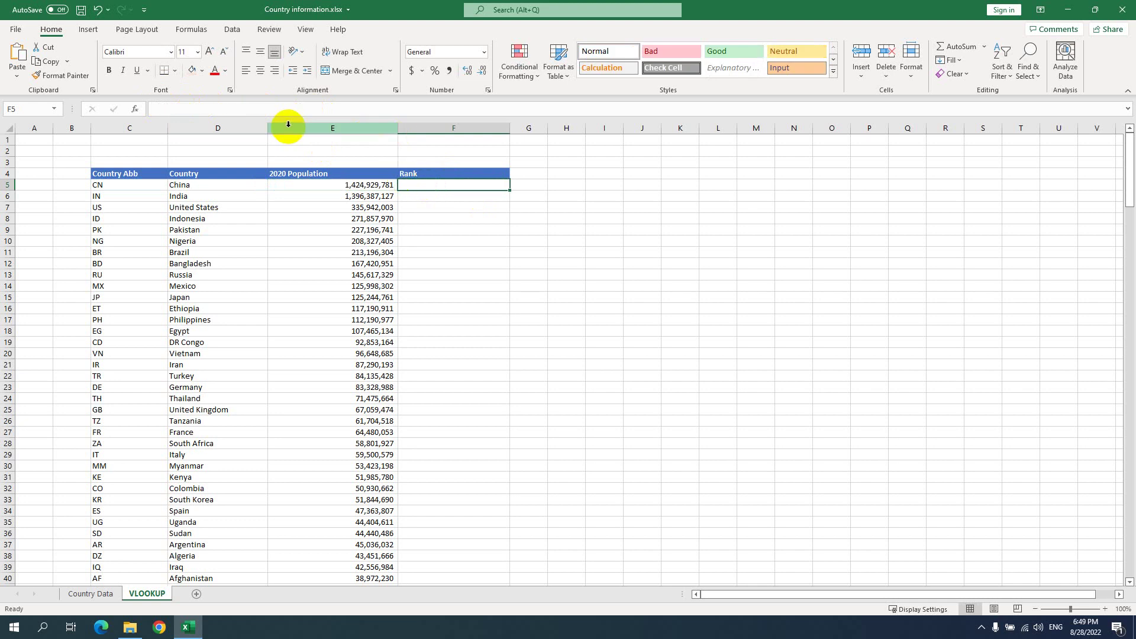
click(296, 110)
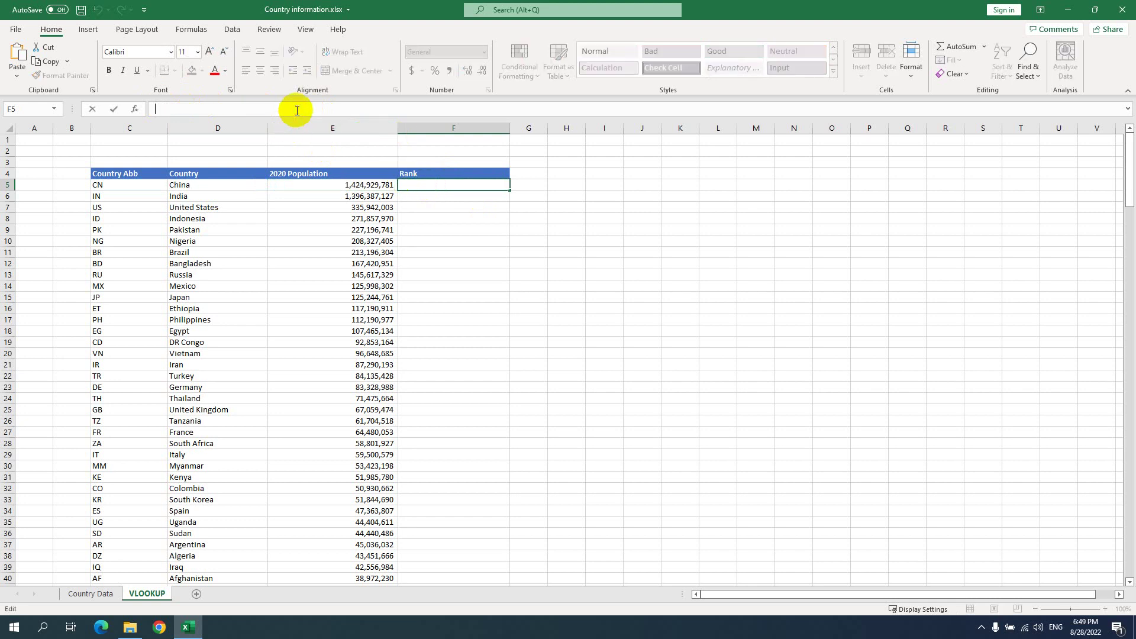
key(ctrl+v)
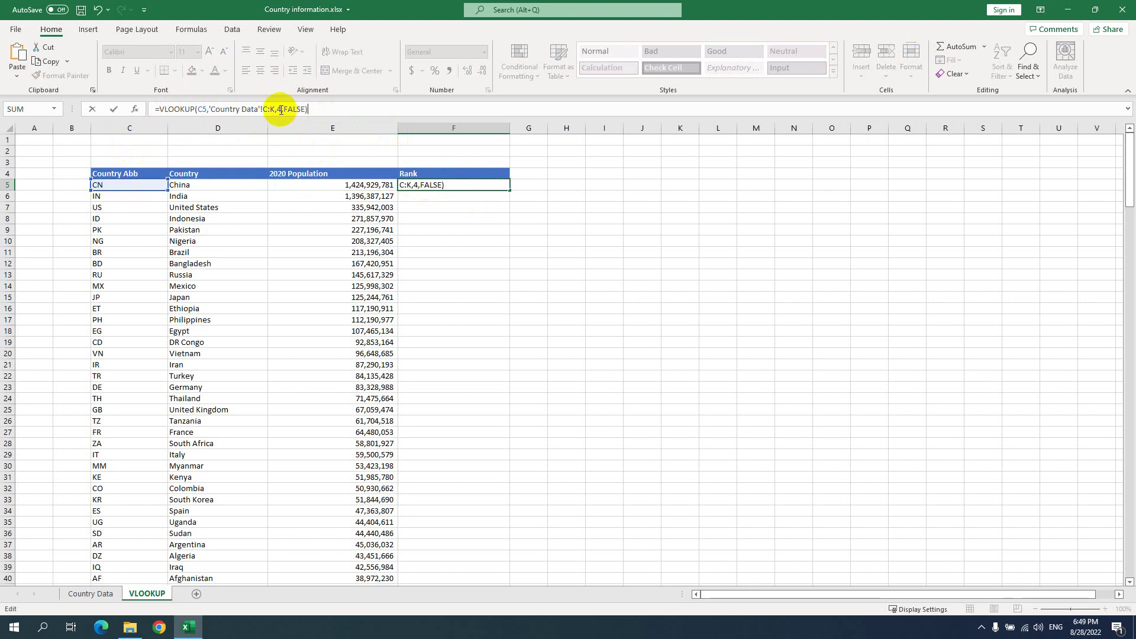
click(280, 109)
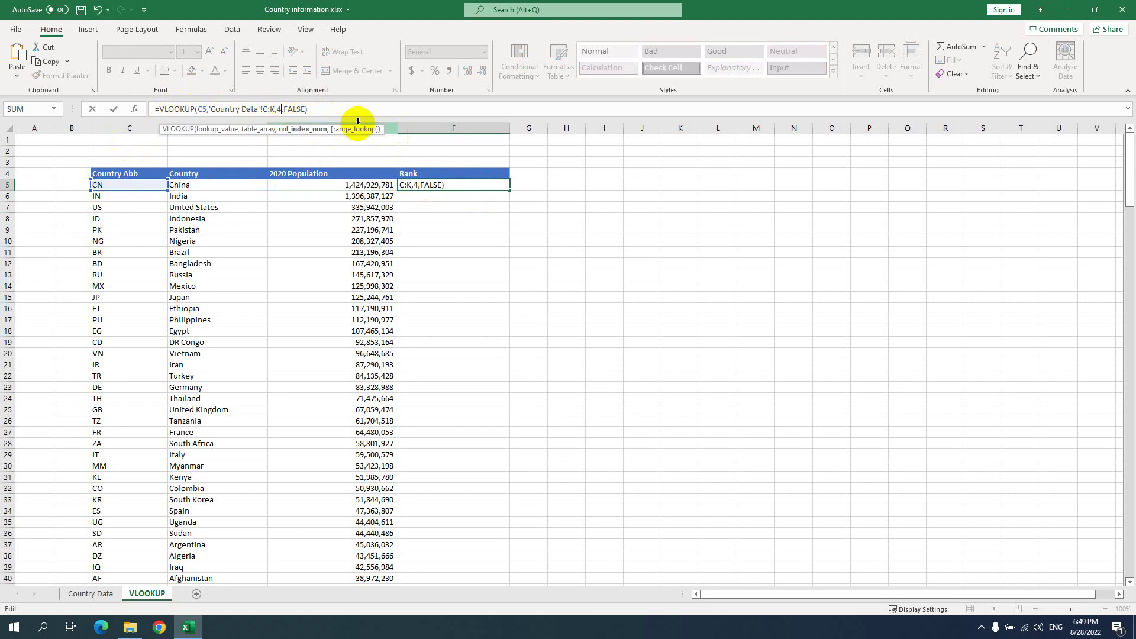
key(Escape)
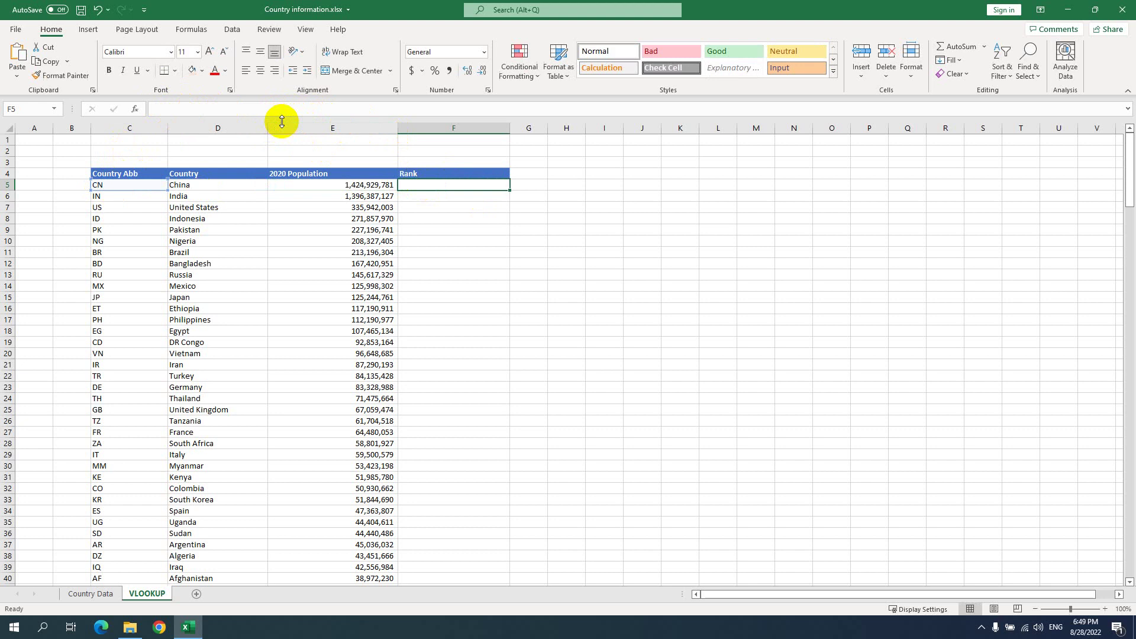
click(313, 109)
key(ctrl+v)
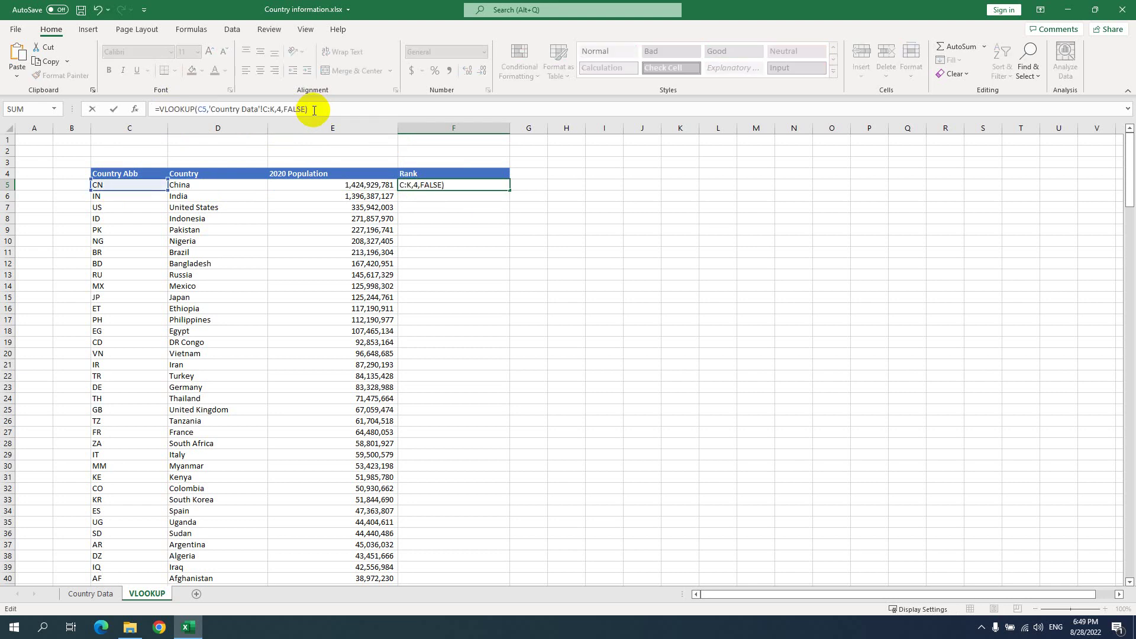
key(Return)
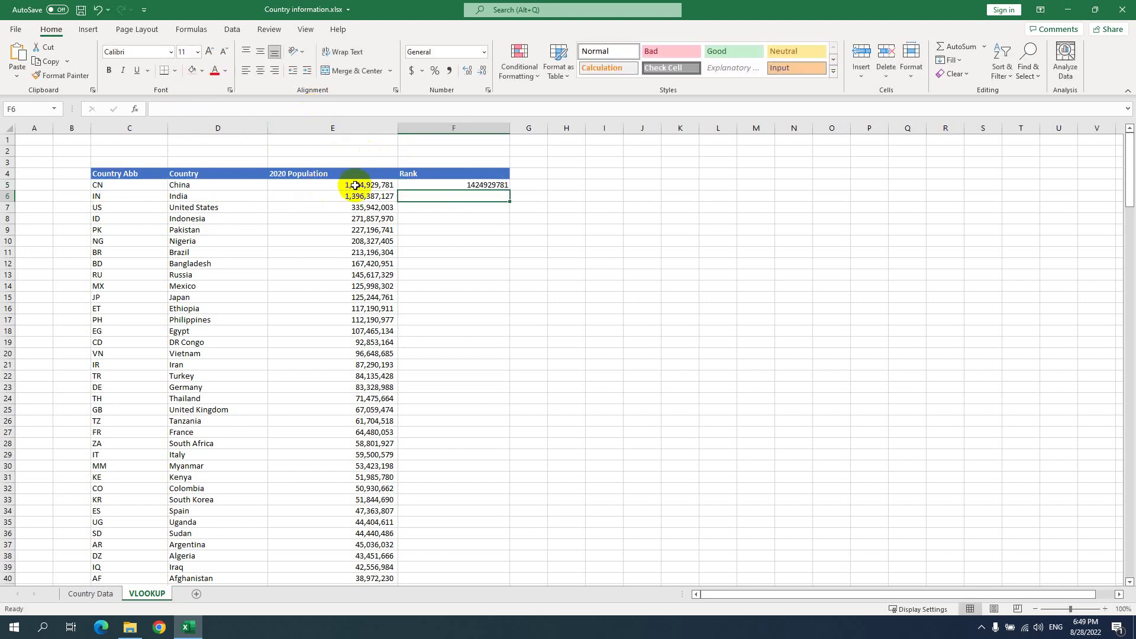
Change the column index in F5's VLOOKUP formula to 9 and fill the formula down the Rank column.
click(465, 184)
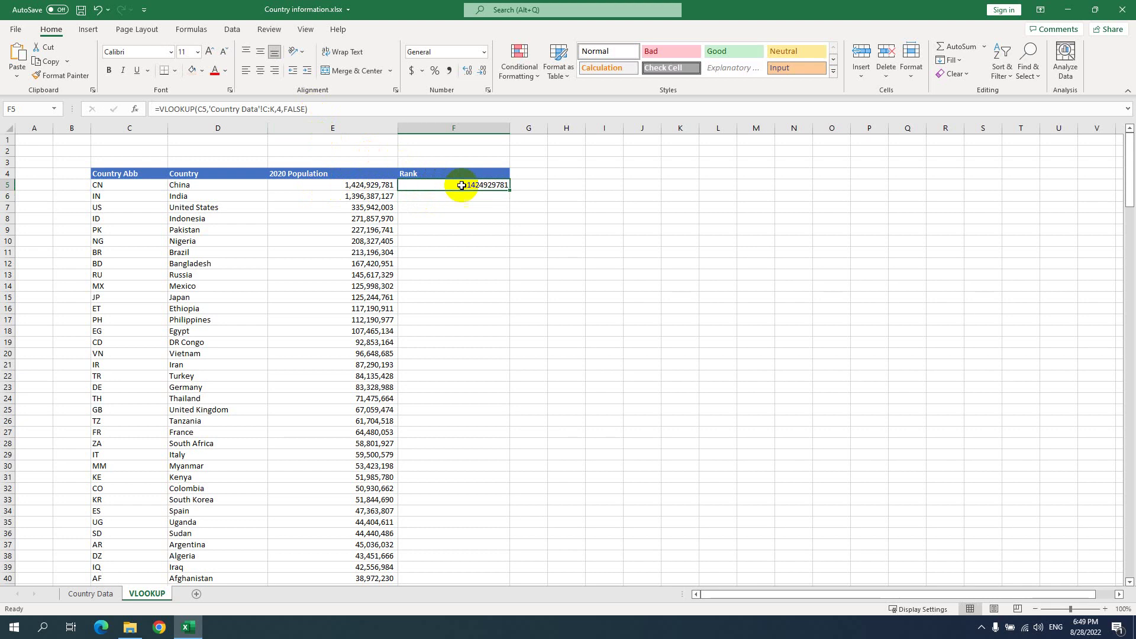
click(280, 110)
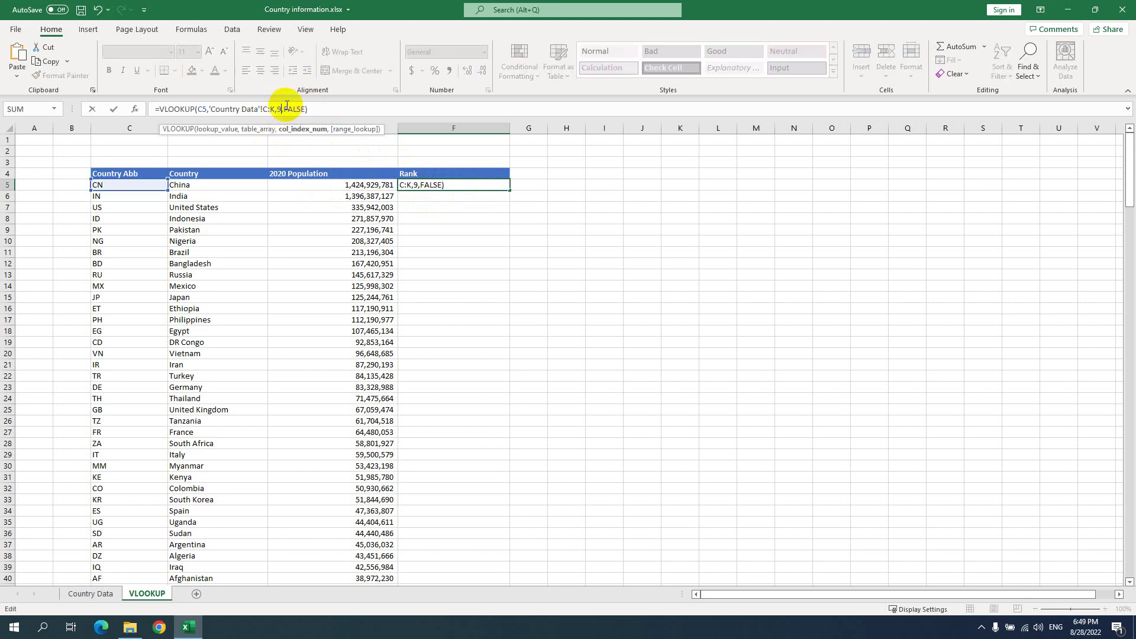
key(ctrl+Return)
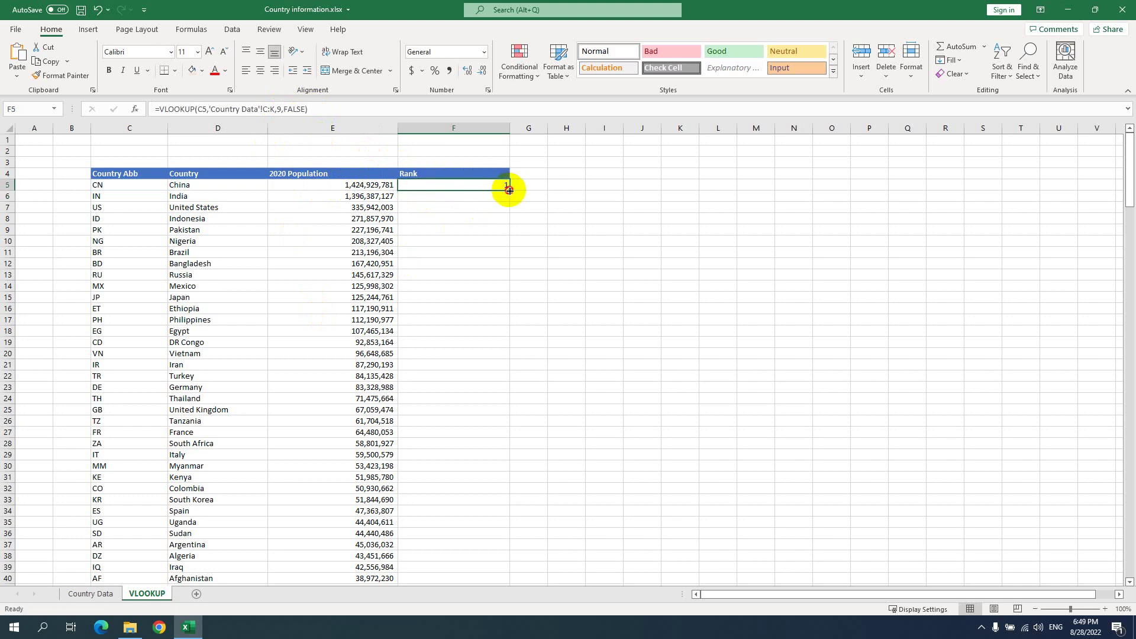
double_click(509, 190)
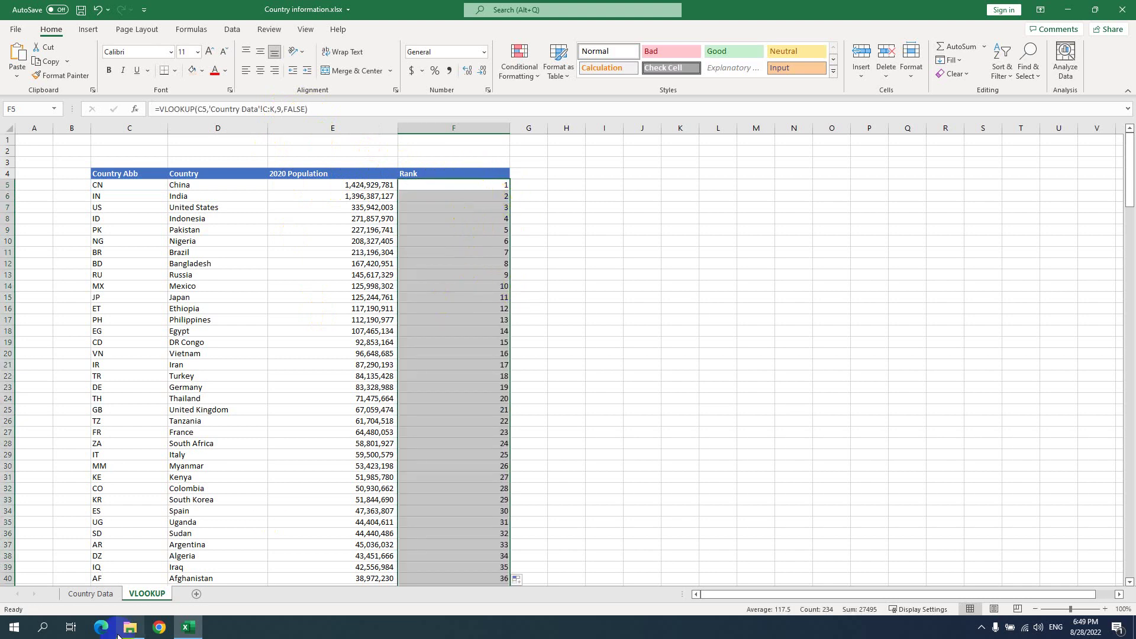
Check the filled Rank values and their column index against the Rank column on the Country Data sheet, and return to the VLOOKUP sheet.
click(90, 593)
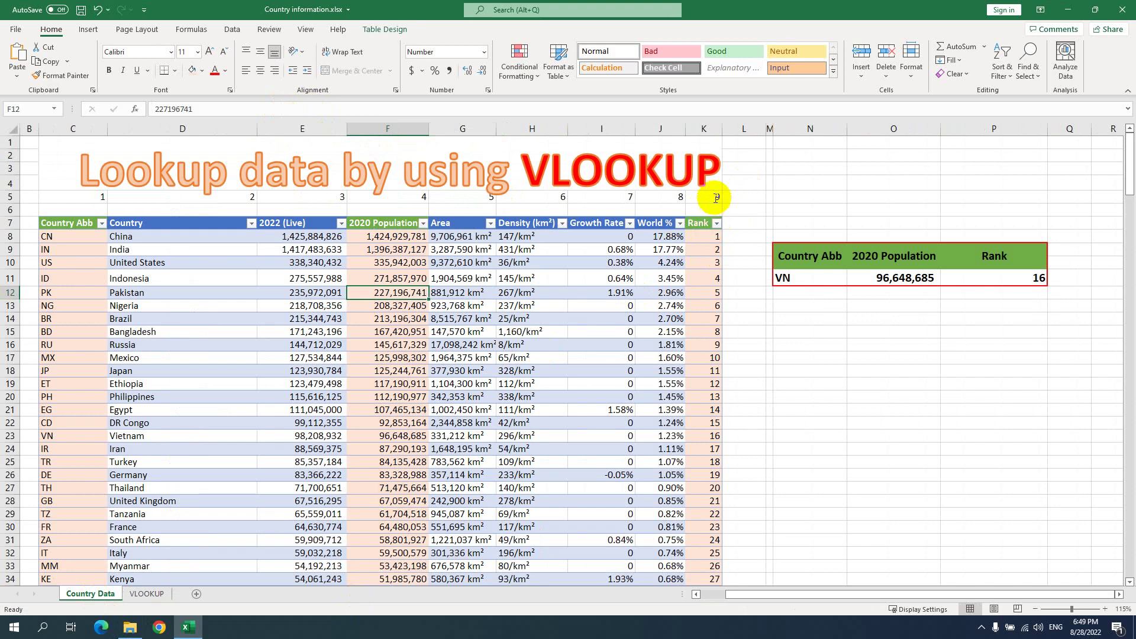
click(146, 594)
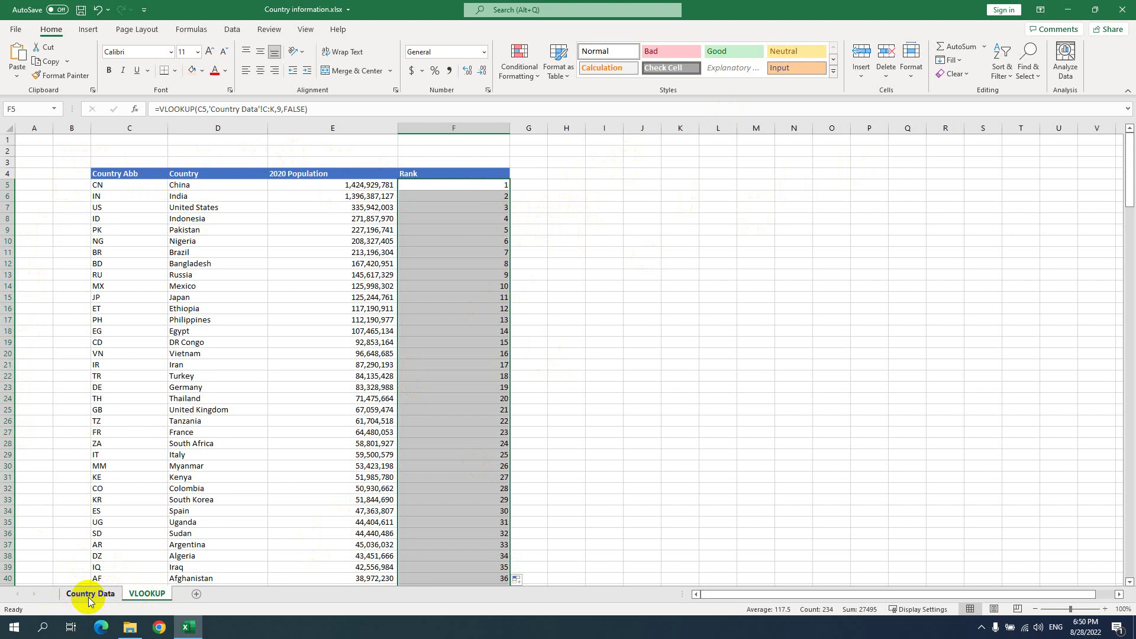
click(646, 231)
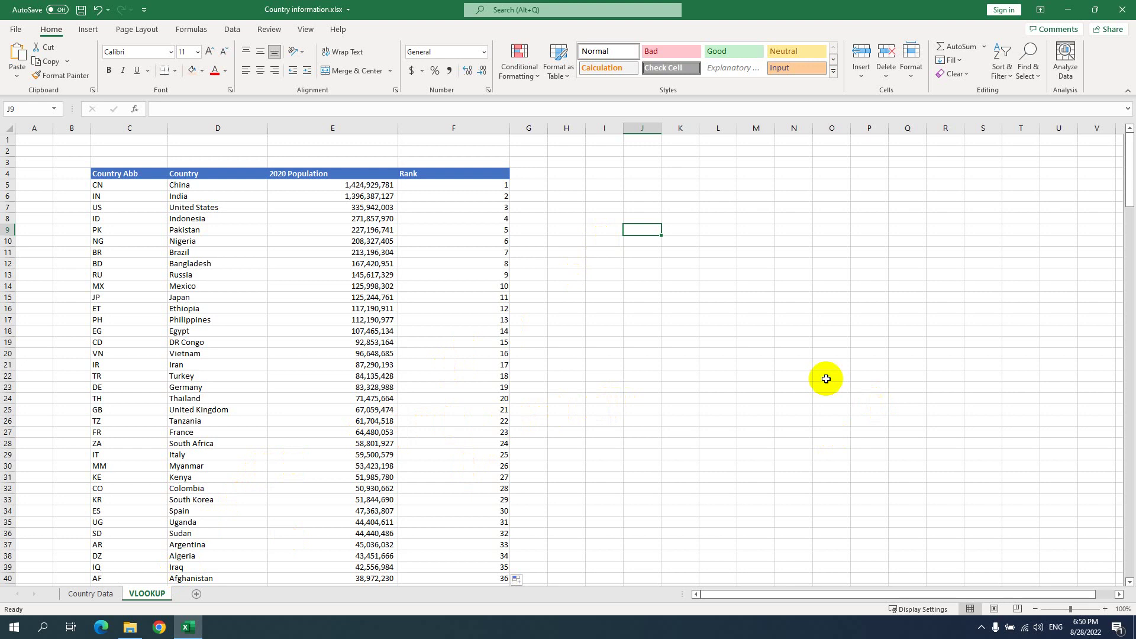
click(637, 307)
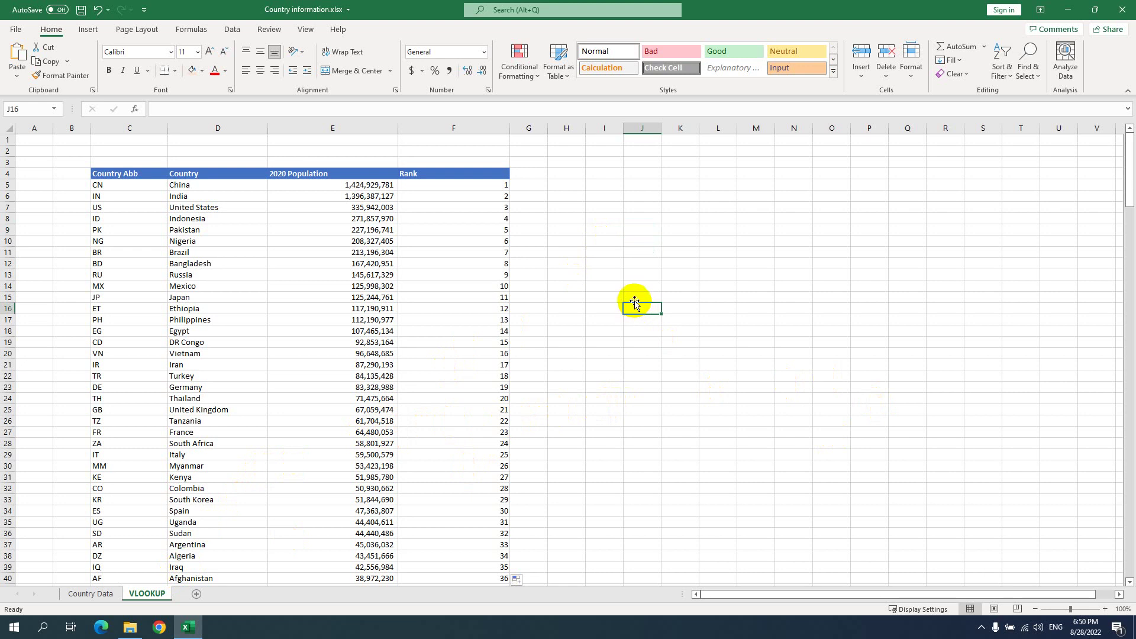